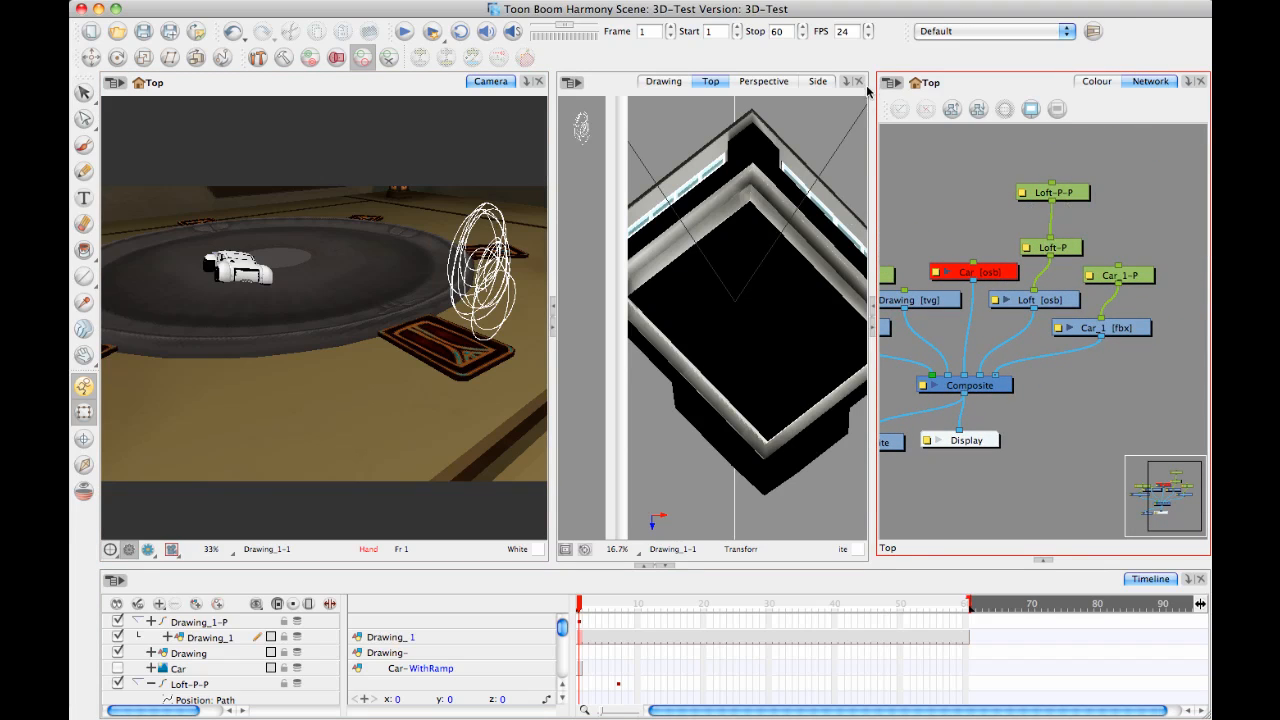
Enlarge the Network view and move the Drawing_1 module and its Drawing_1-P peg away from the other modules.
key(grave)
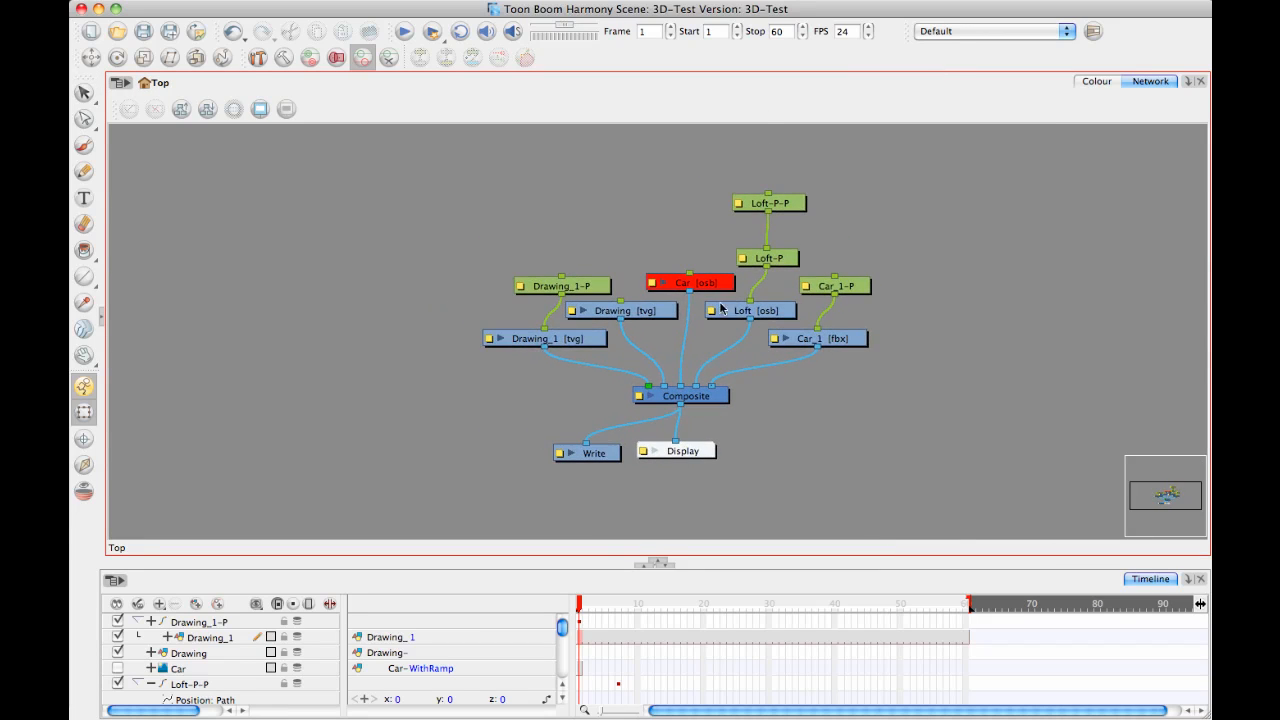
mouse_move(505, 283)
mouse_down()
mouse_move(553, 370)
mouse_move(485, 353)
mouse_up()
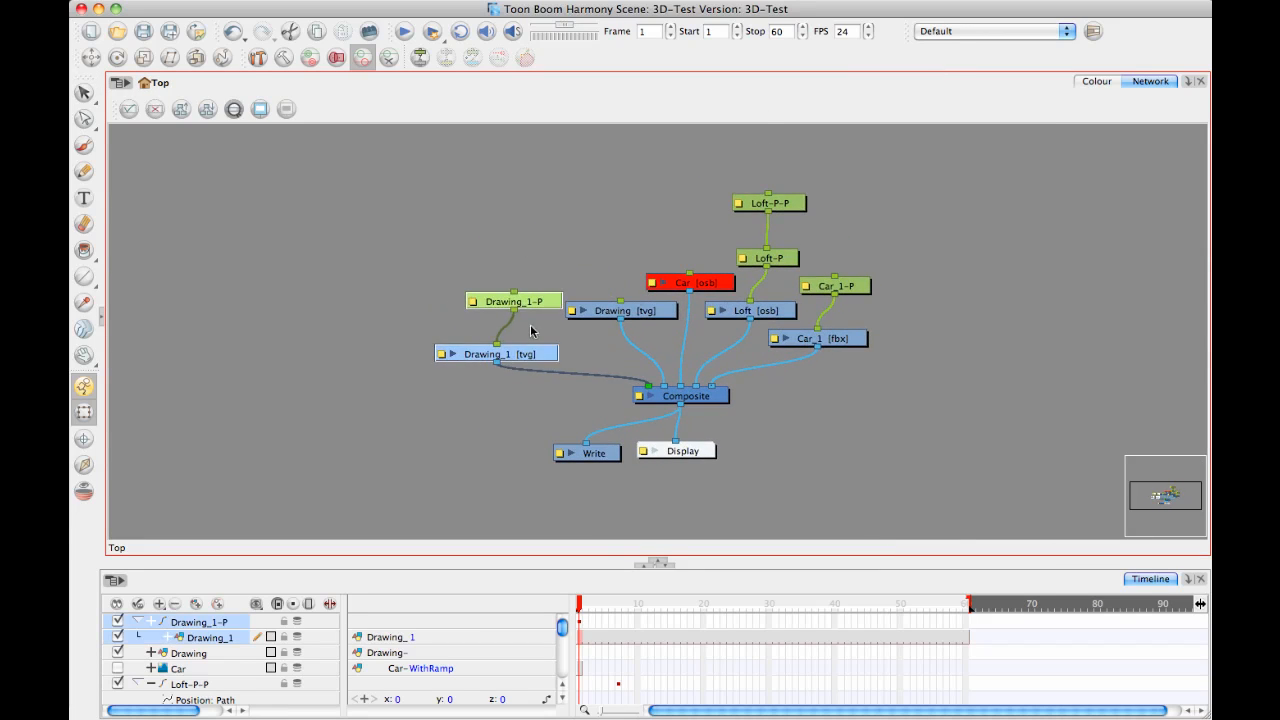
click(619, 313)
mouse_move(619, 313)
mouse_down()
mouse_move(582, 325)
mouse_move(473, 276)
mouse_up()
scroll(853, 302, up, 3)
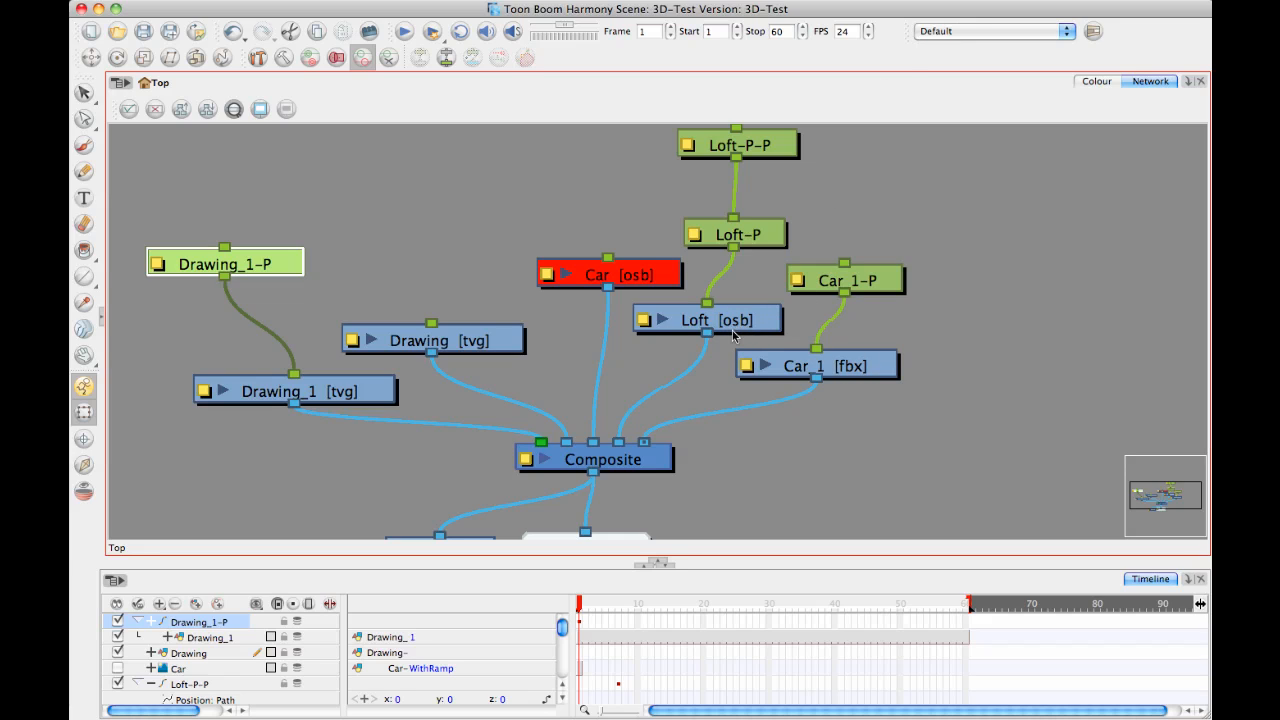
Enlarge the Timeline area, restore the multi-view layout, and select the first cell of the Loft layer.
drag(604, 558, 611, 478)
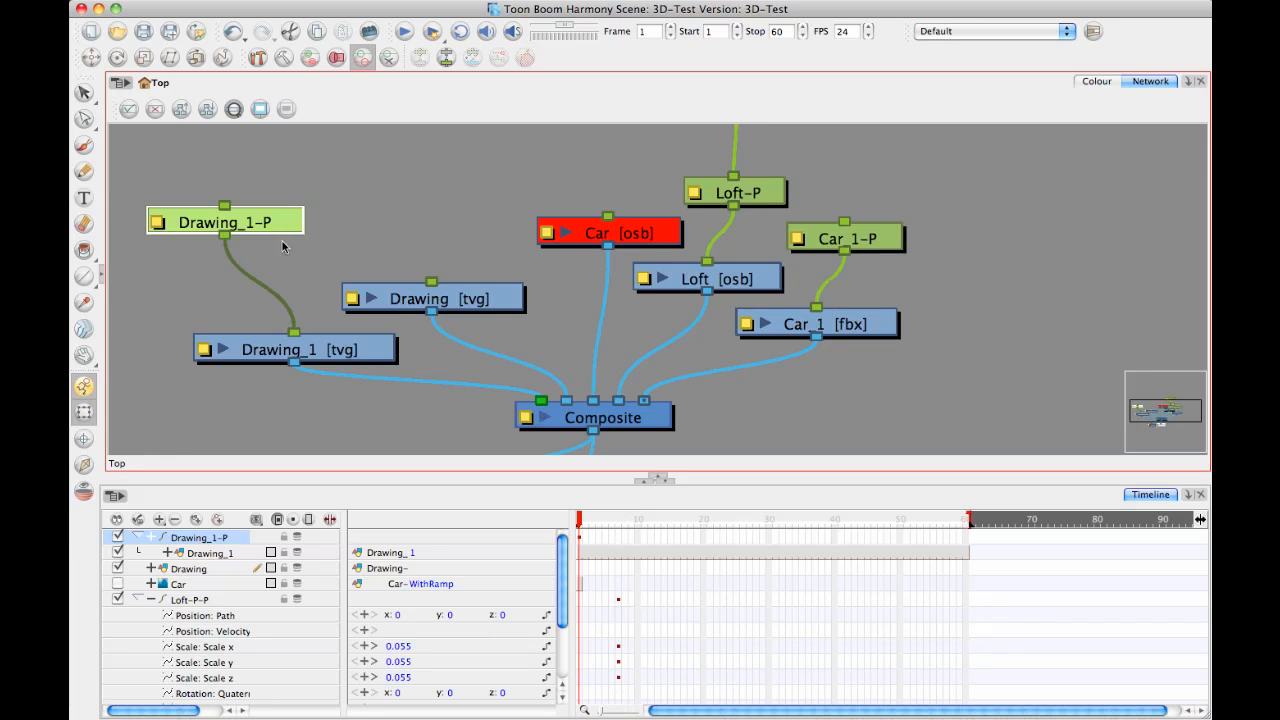
click(101, 272)
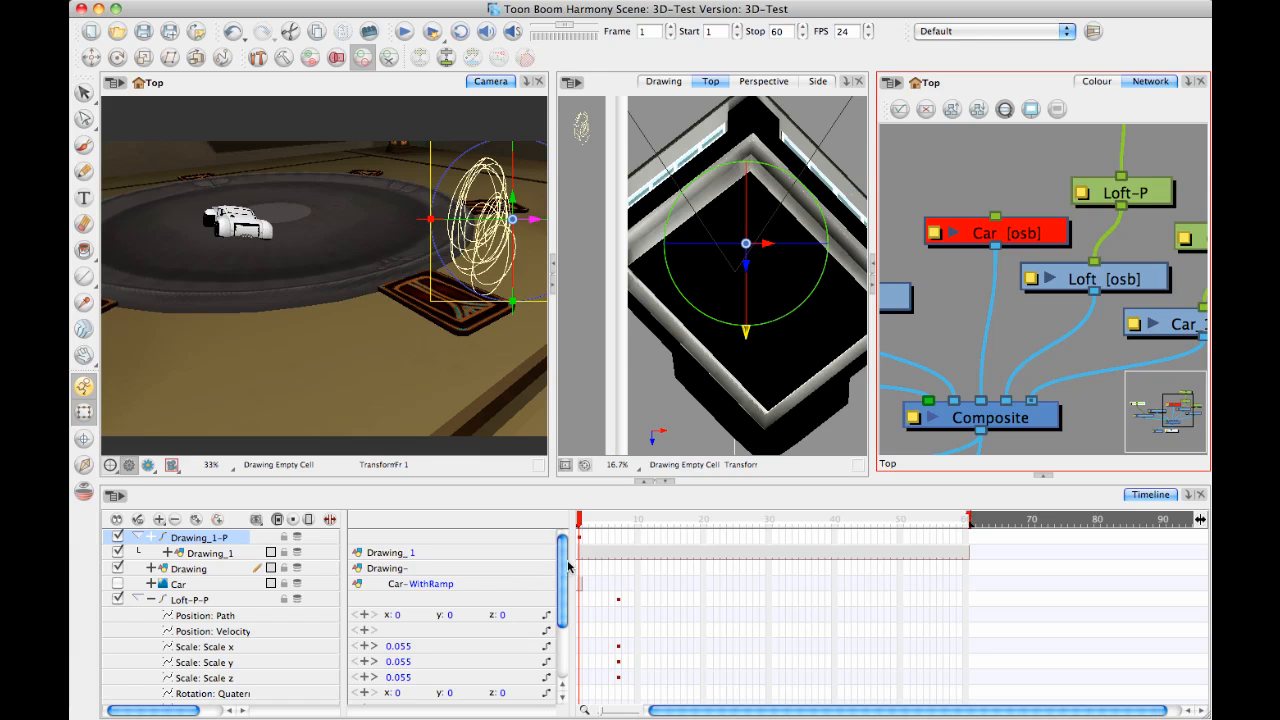
drag(566, 572, 565, 672)
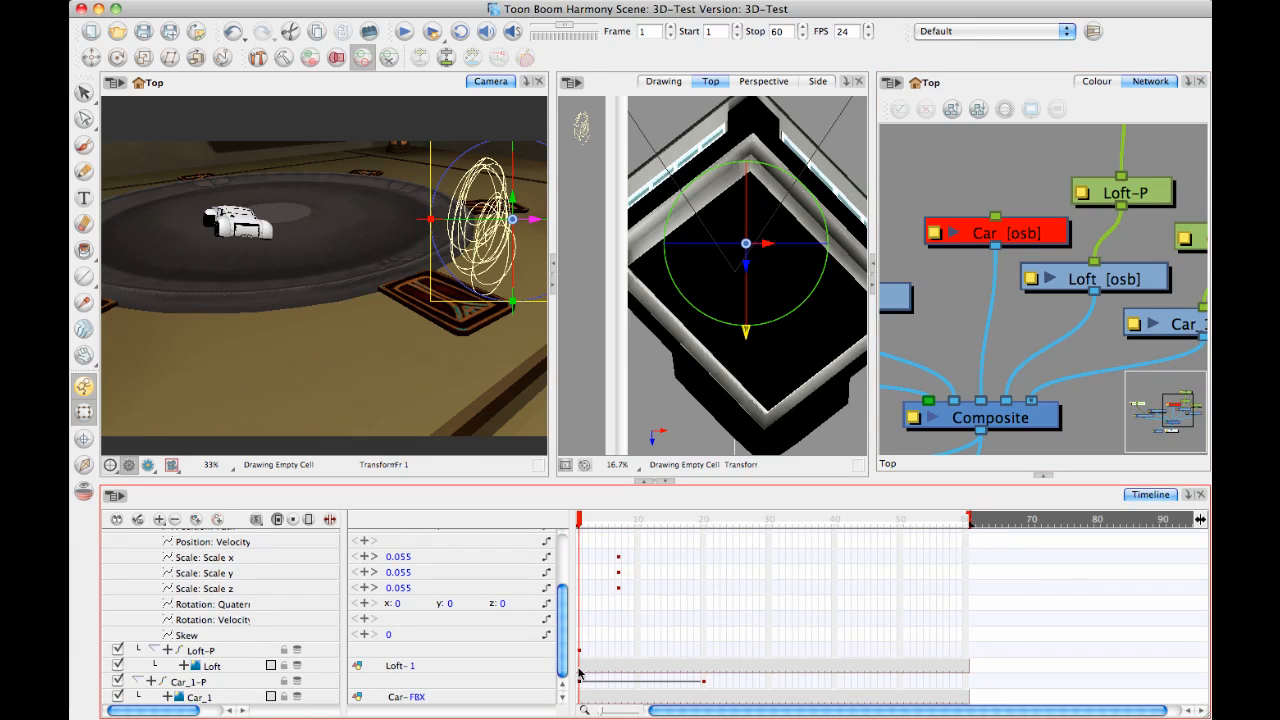
click(584, 667)
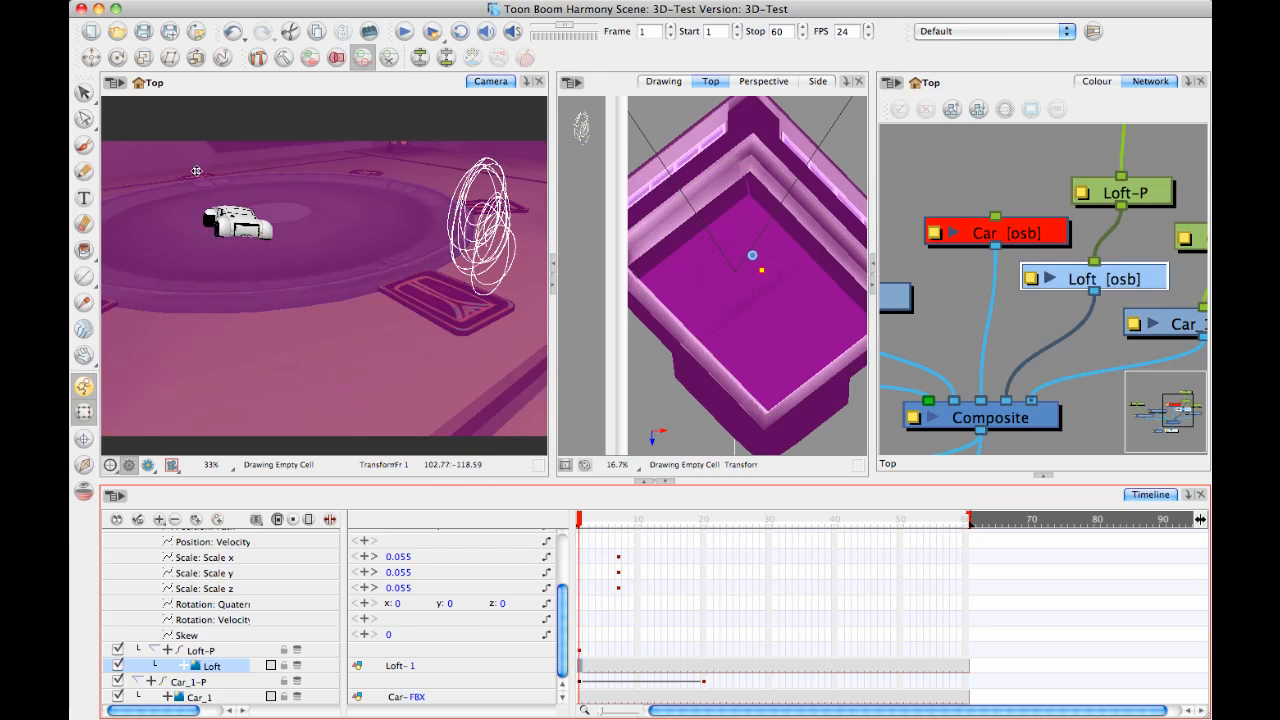
Examine the model files in the Loft folder through the 3D model import dialog, without importing anything.
click(150, 3)
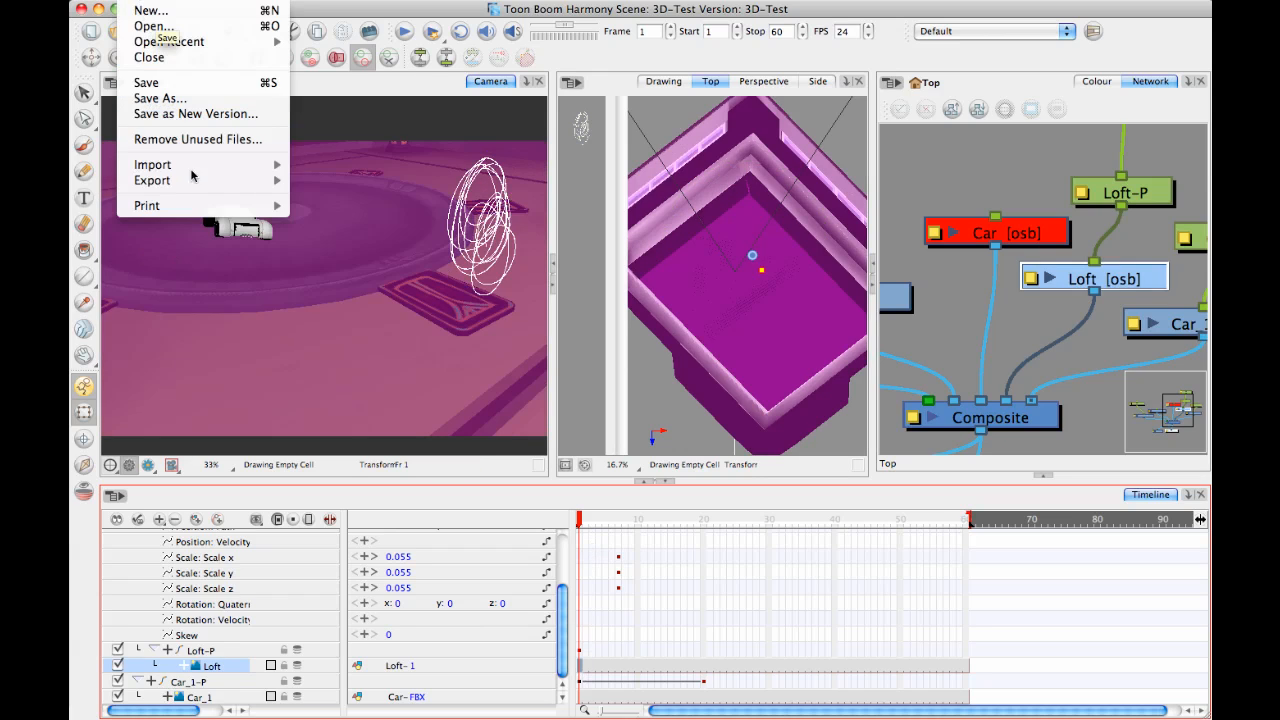
mouse_move(196, 168)
click(317, 197)
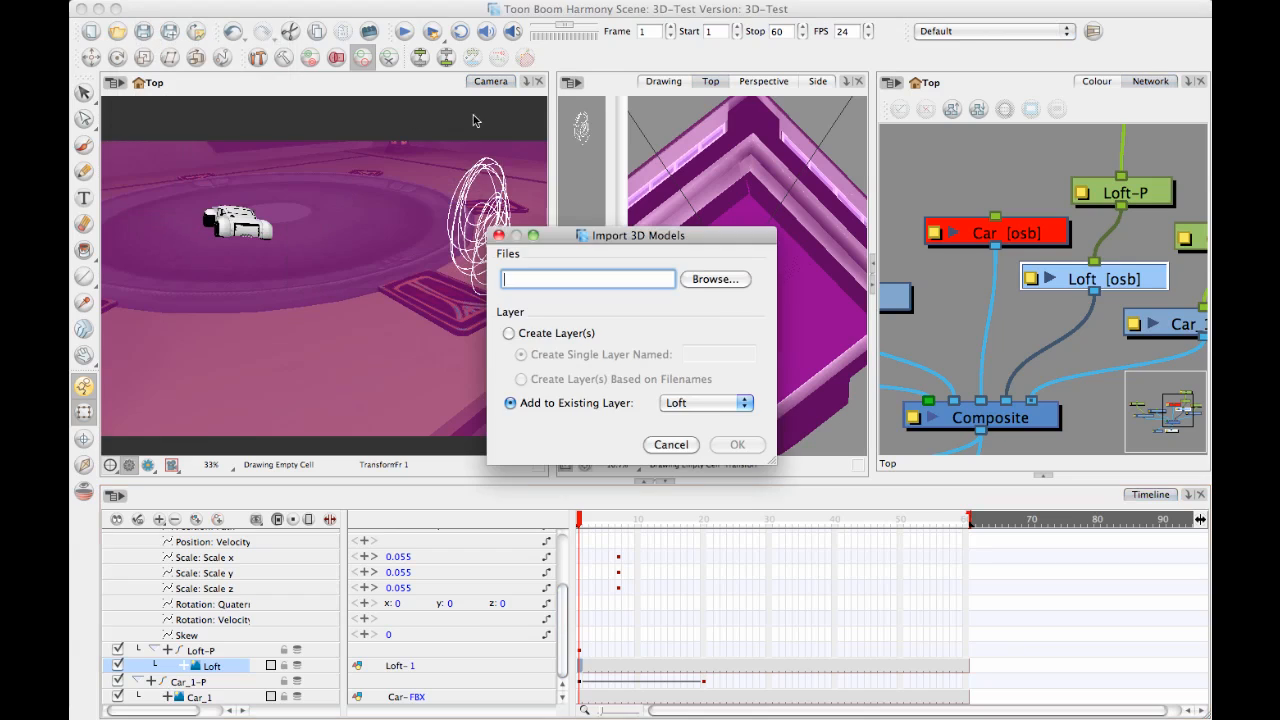
click(700, 283)
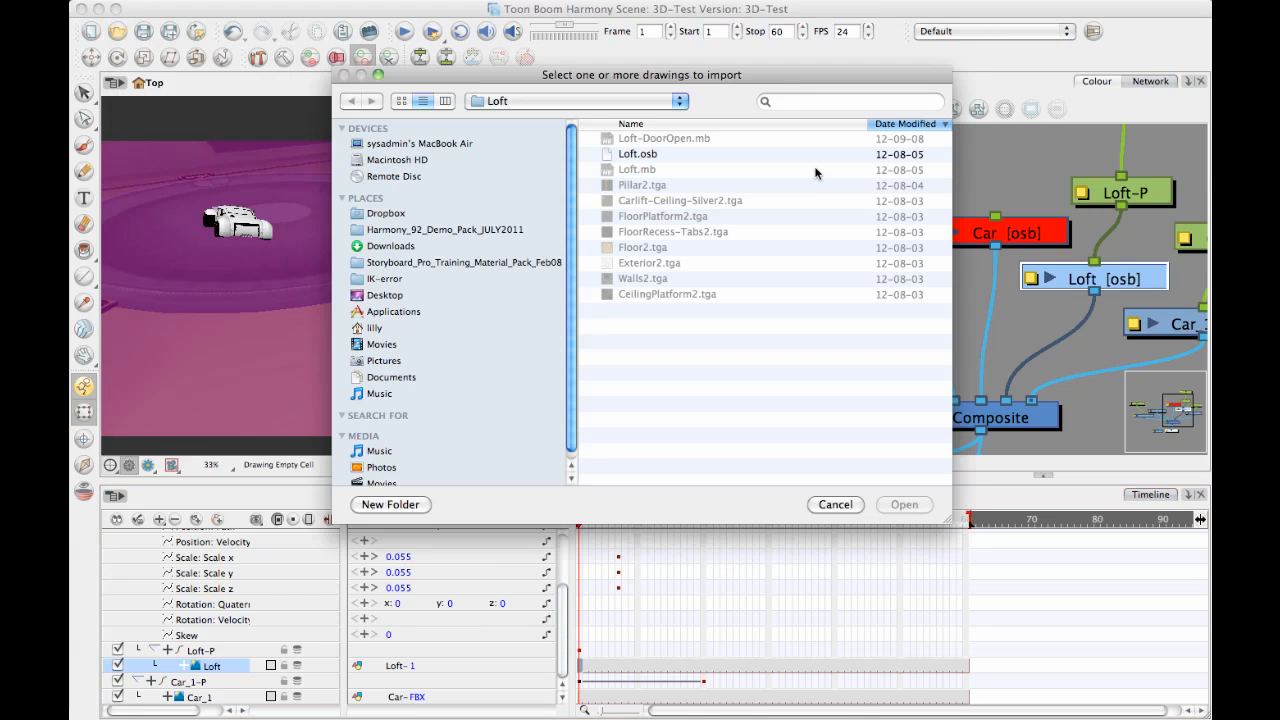
click(588, 104)
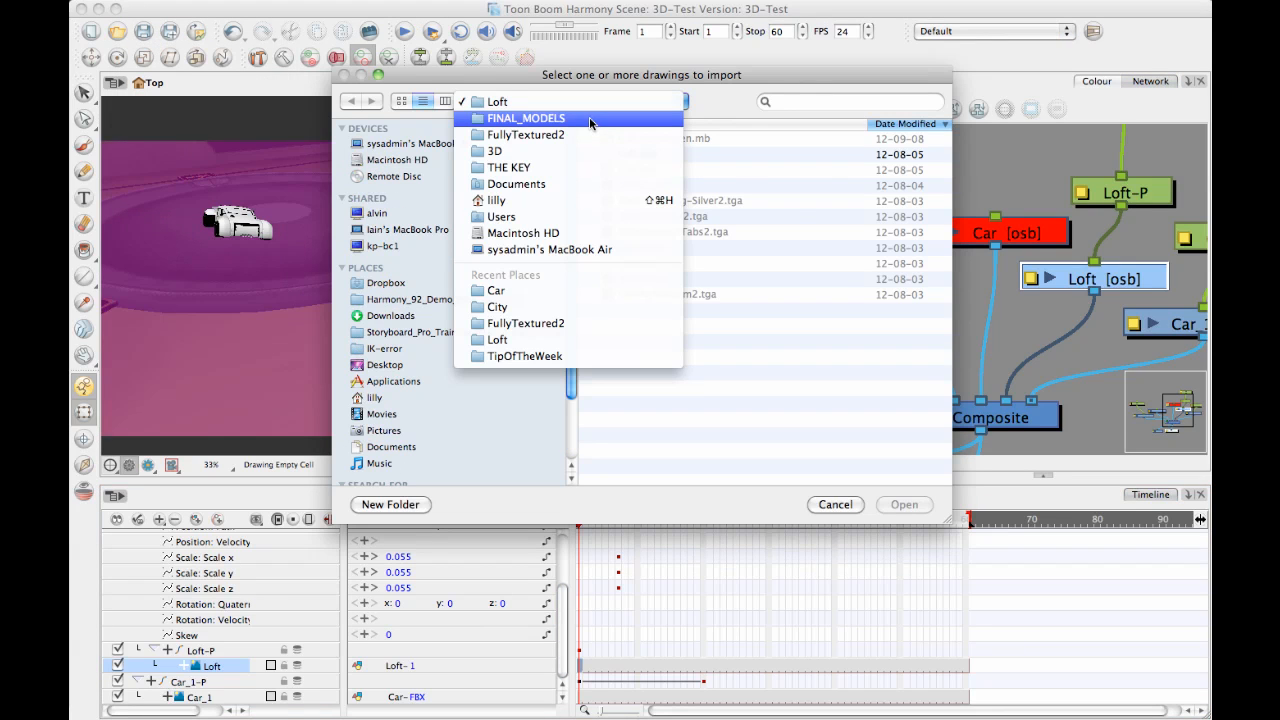
click(746, 308)
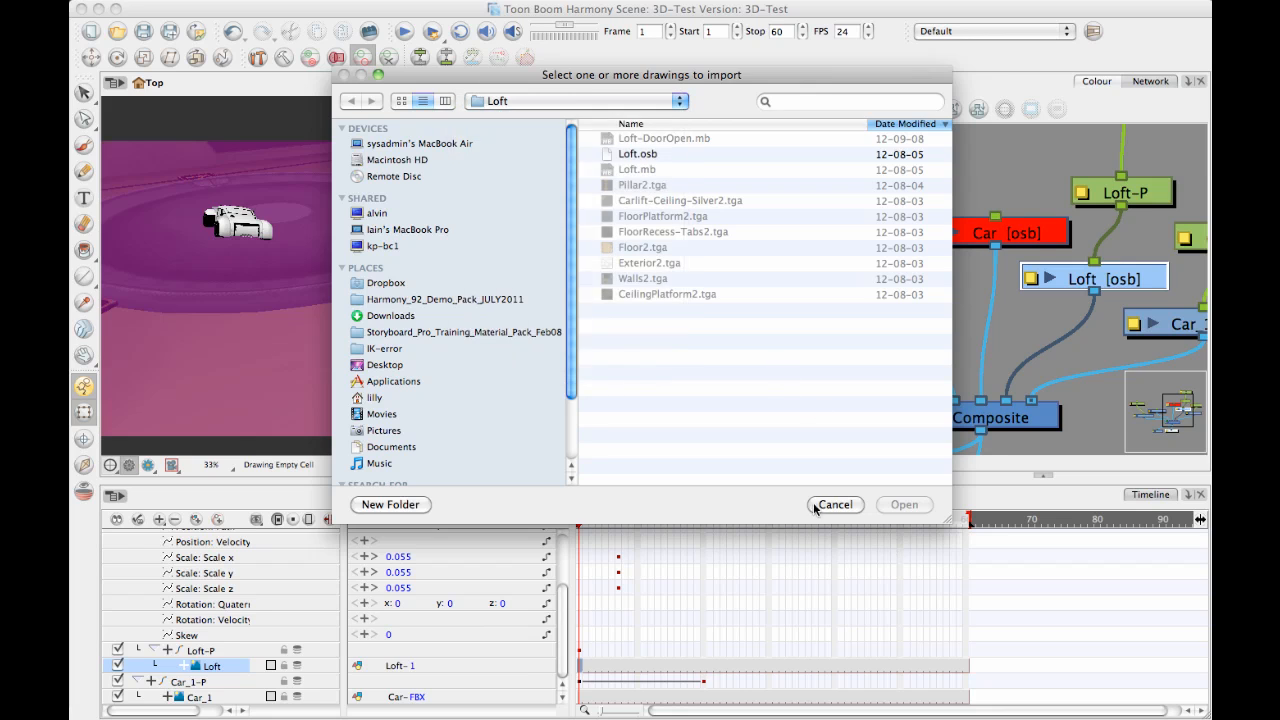
click(815, 508)
click(673, 445)
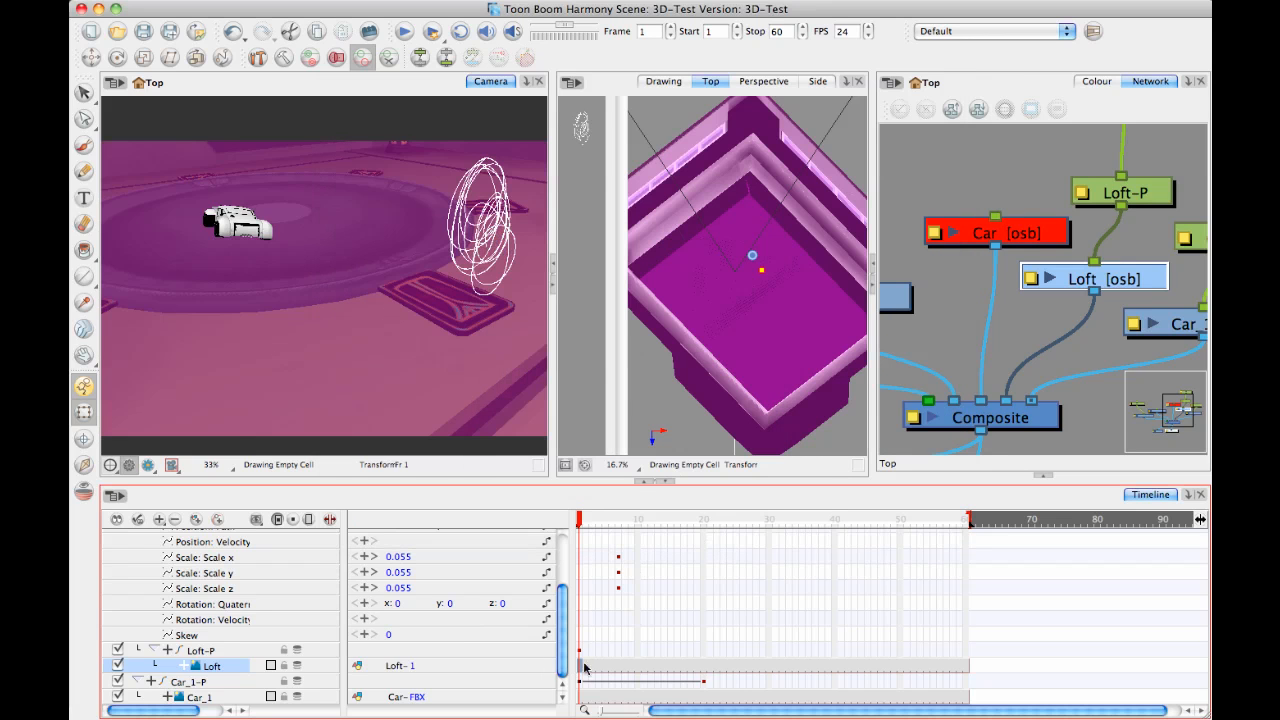
Examine how the Loft and Car_1 modules connect to their pegs and the Composite in the Network view.
drag(667, 572, 664, 556)
click(580, 666)
drag(1011, 348, 901, 334)
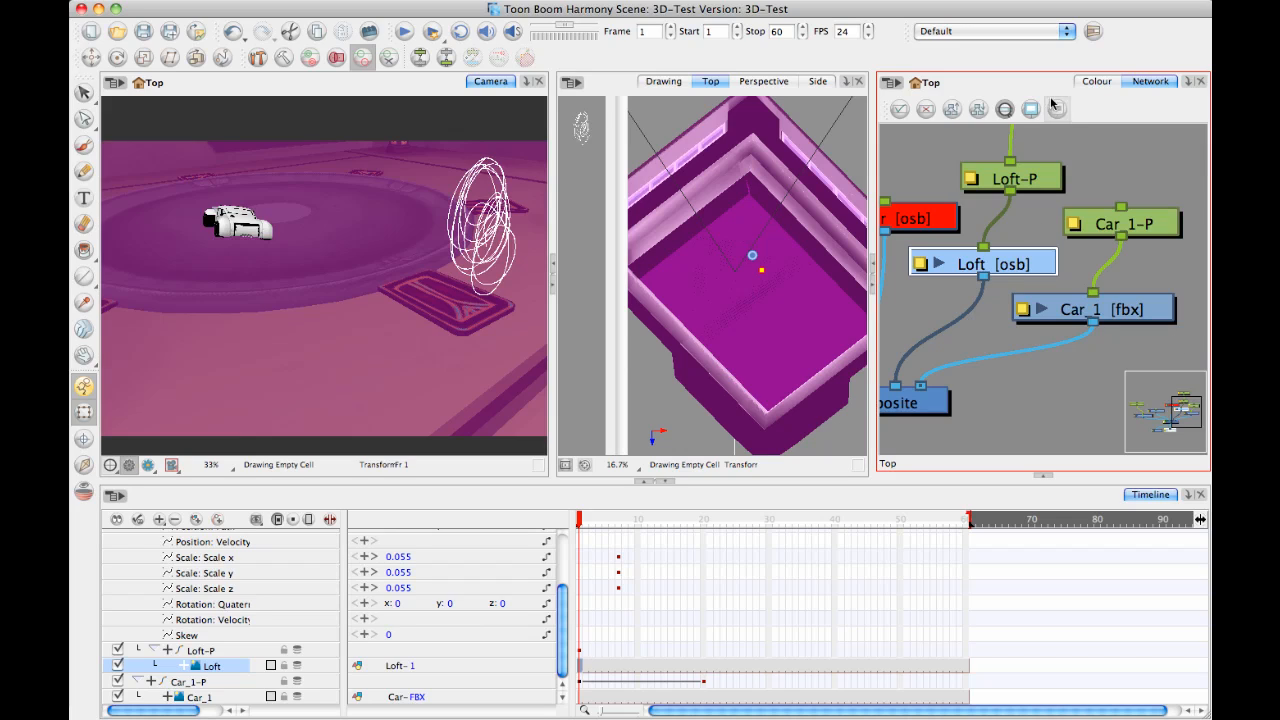
drag(1044, 229, 1046, 299)
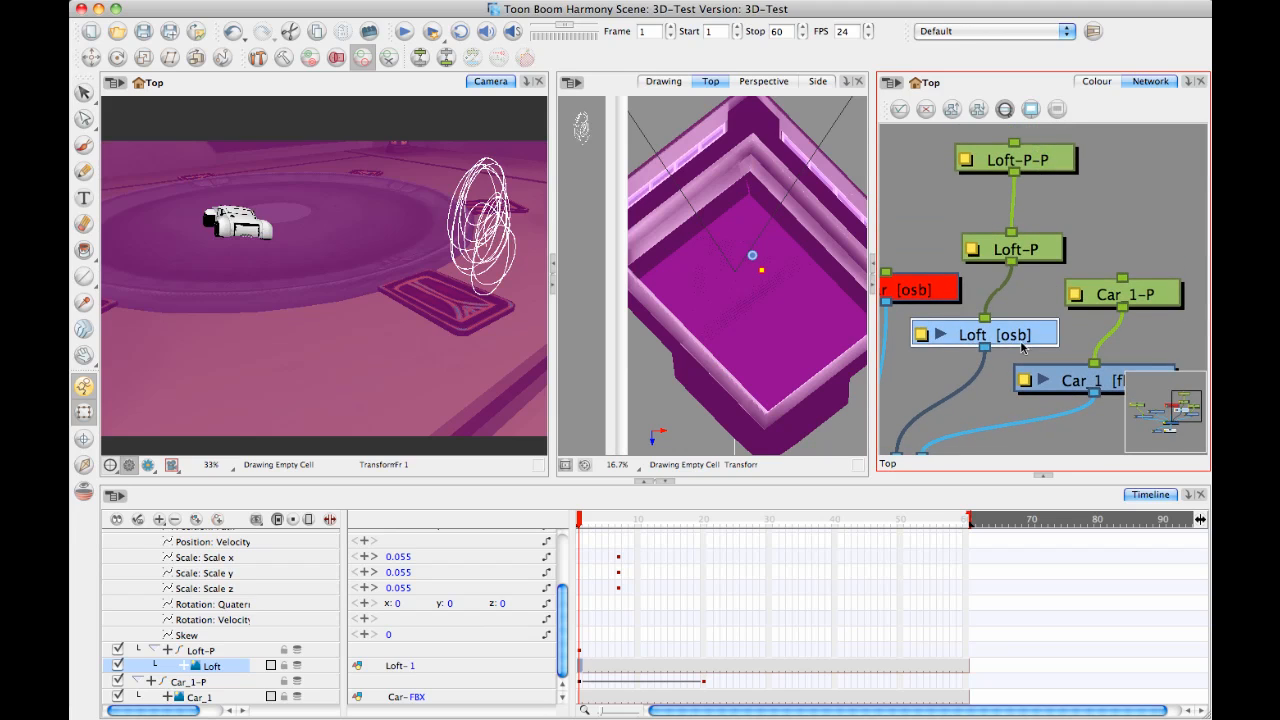
drag(1022, 347, 1048, 267)
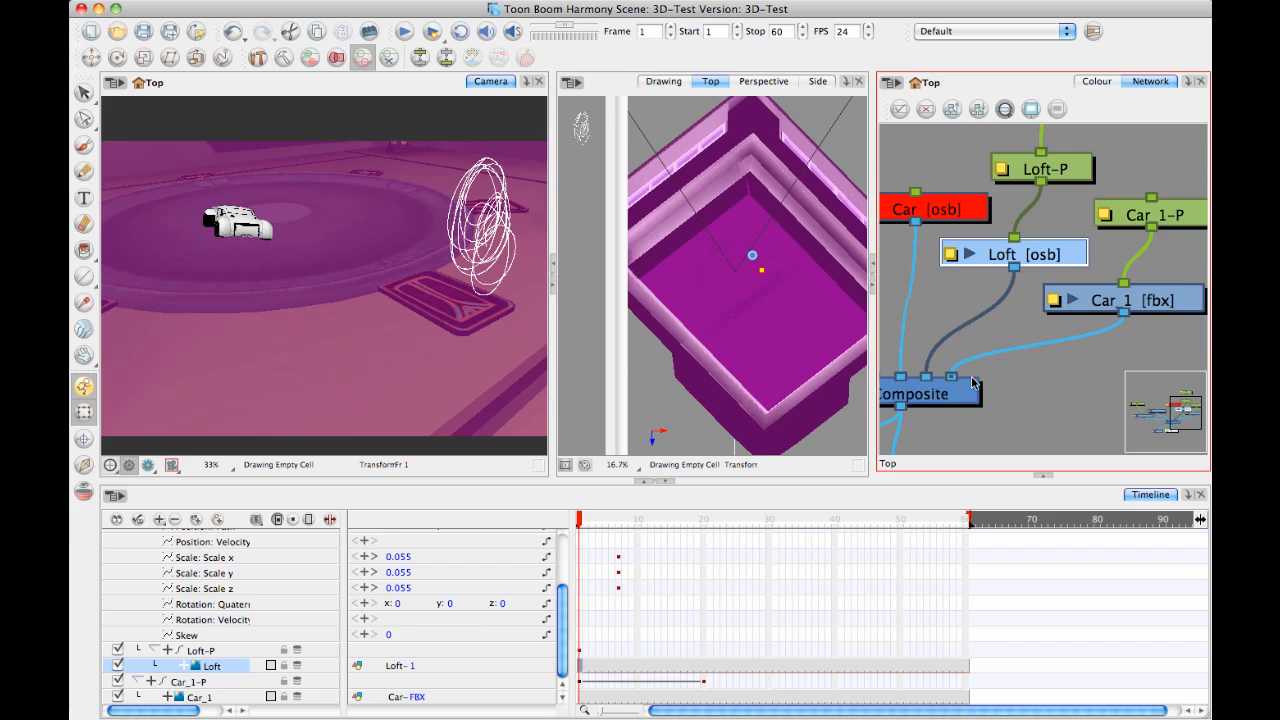
drag(990, 376, 1041, 317)
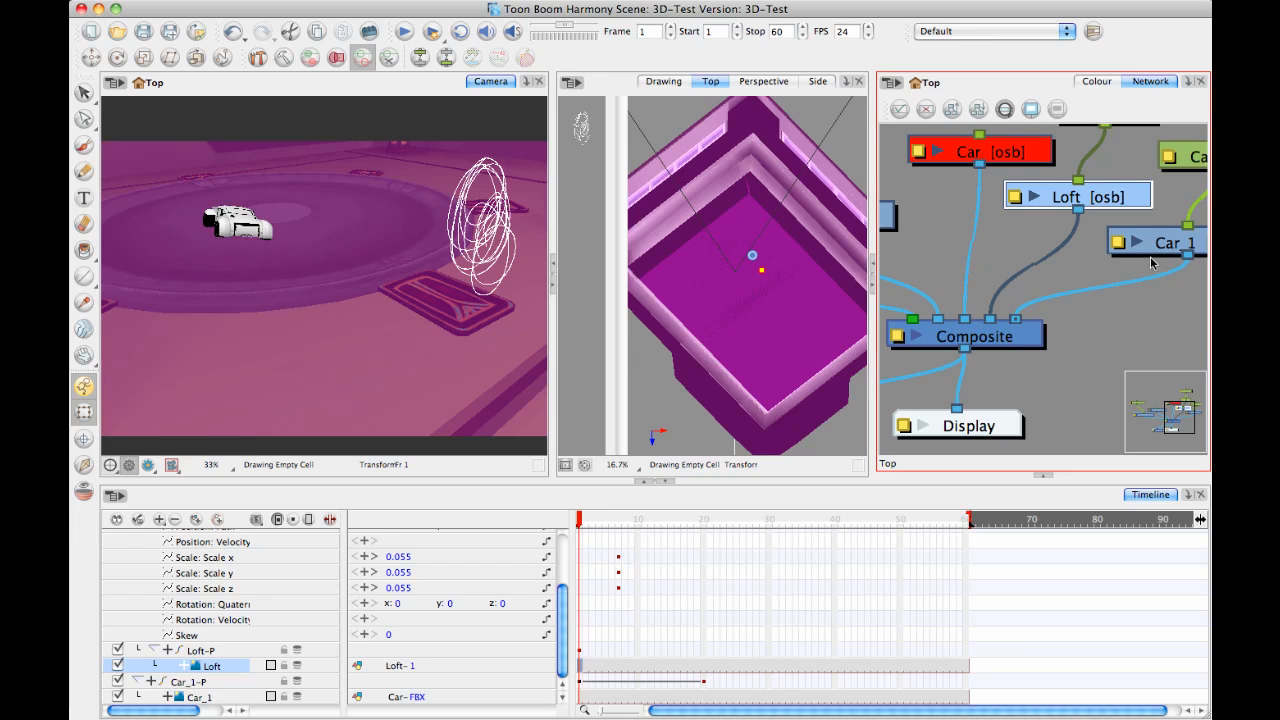
click(1130, 328)
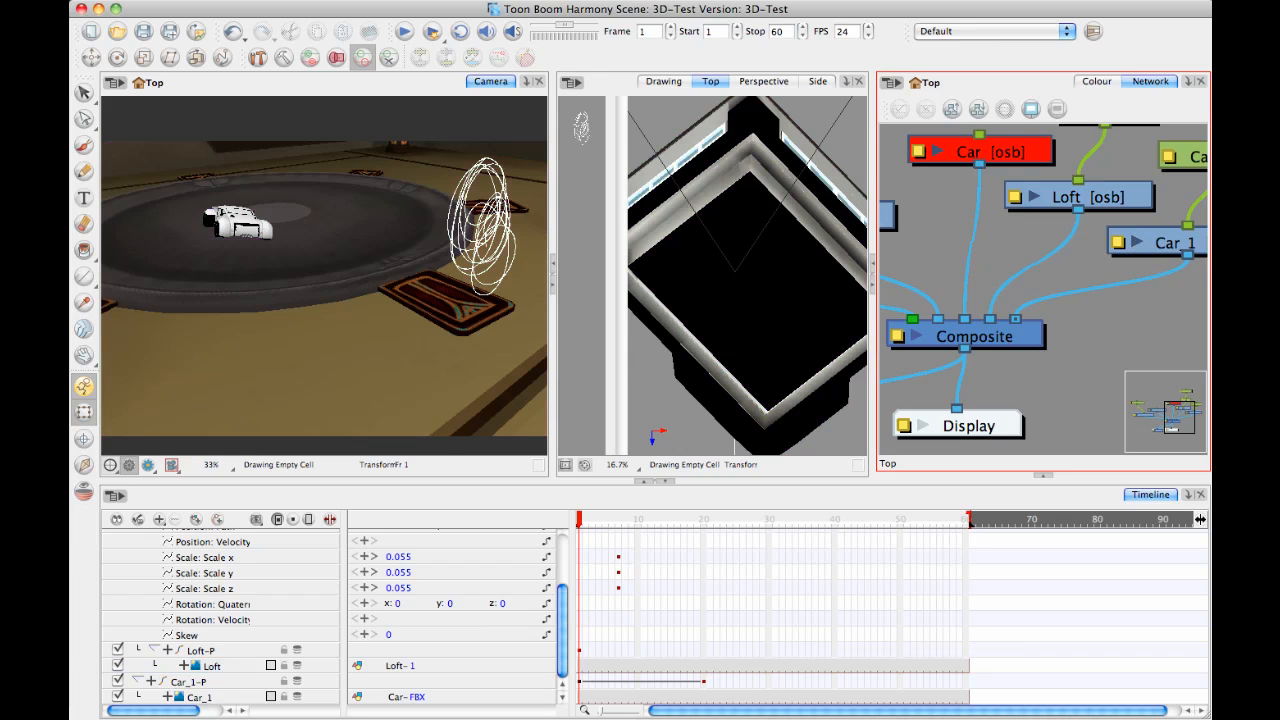
scroll(1080, 316, right, 3)
scroll(1080, 316, up, 1)
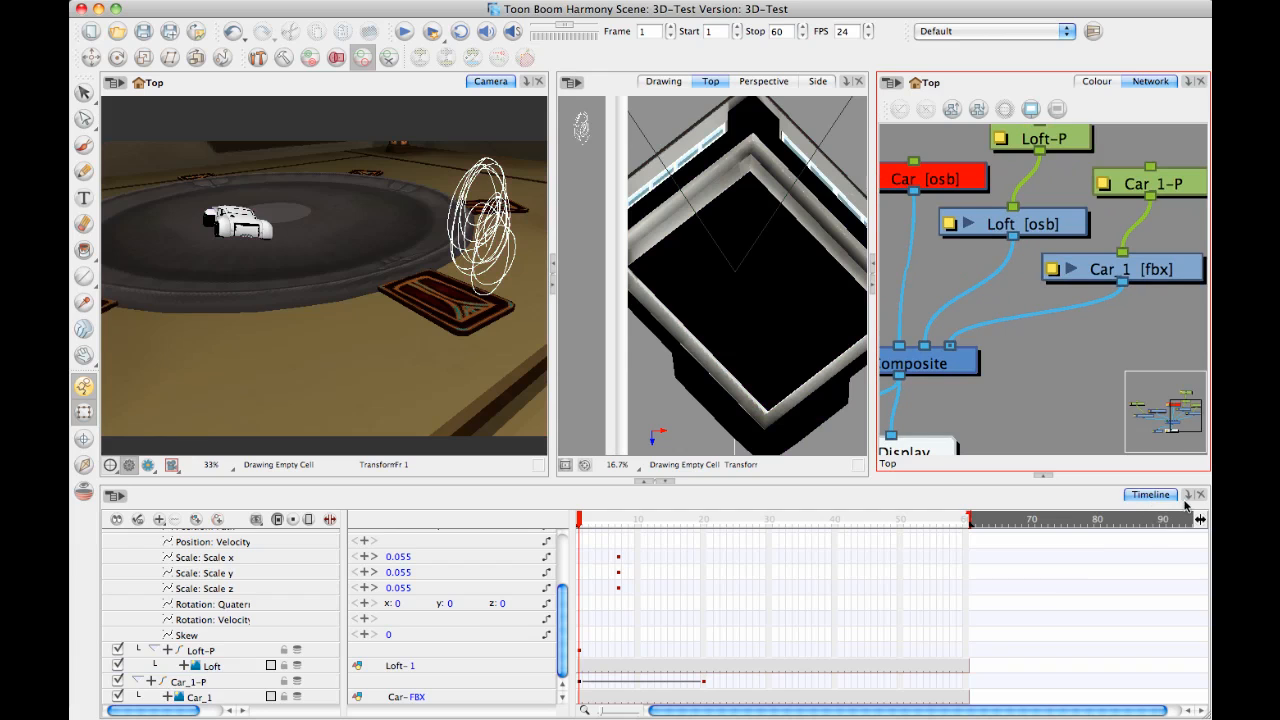
click(1188, 495)
click(1150, 516)
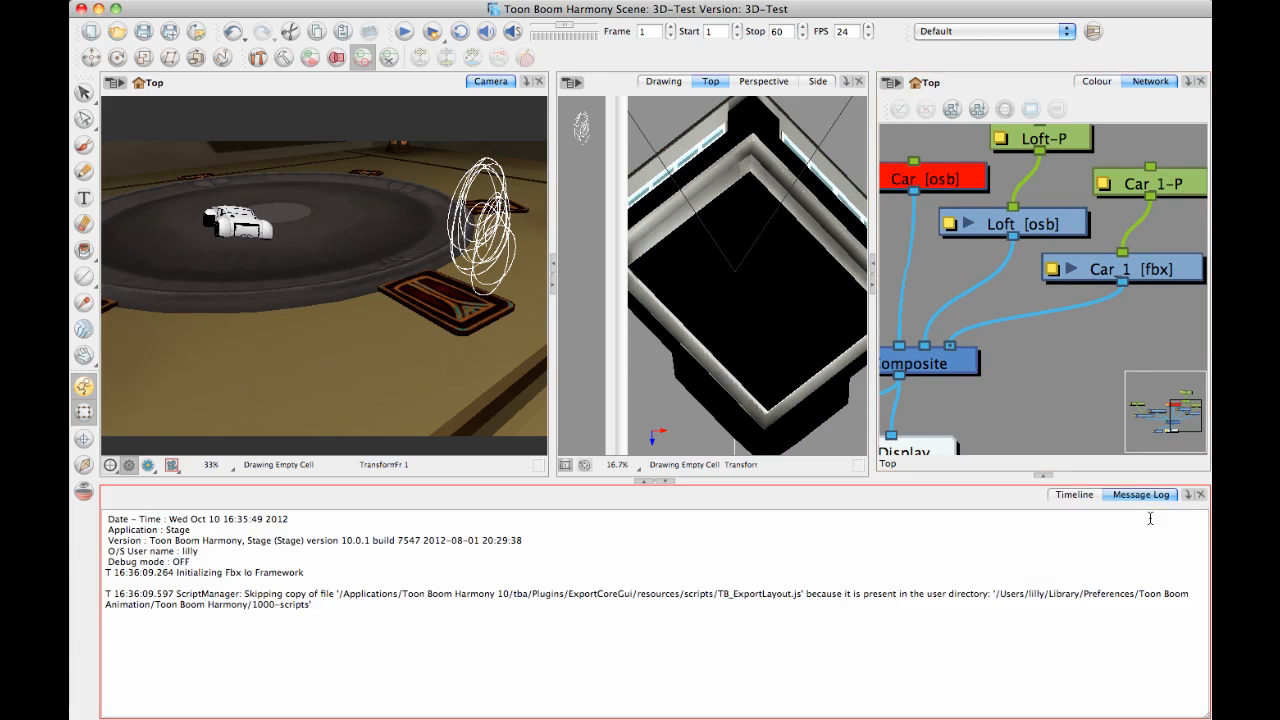
click(1200, 494)
Open the Module Library alongside the Timeline and display its 3D modules.
click(1188, 495)
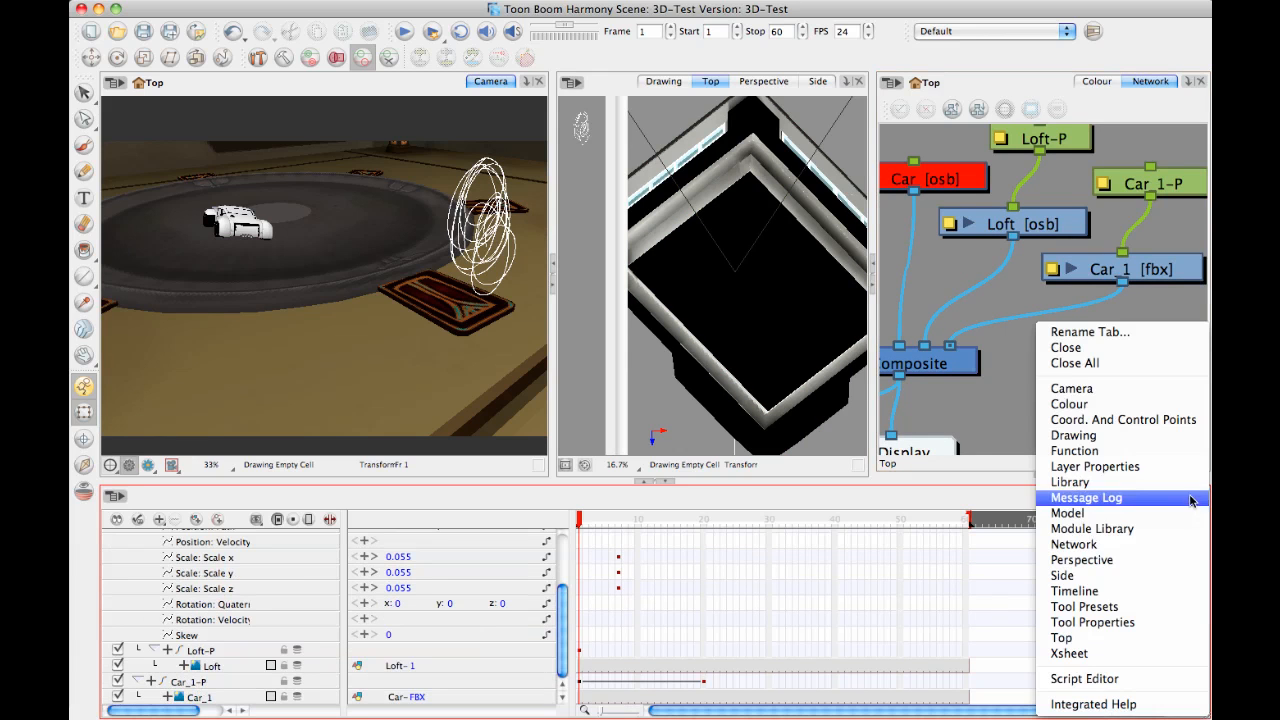
key(Escape)
click(1155, 535)
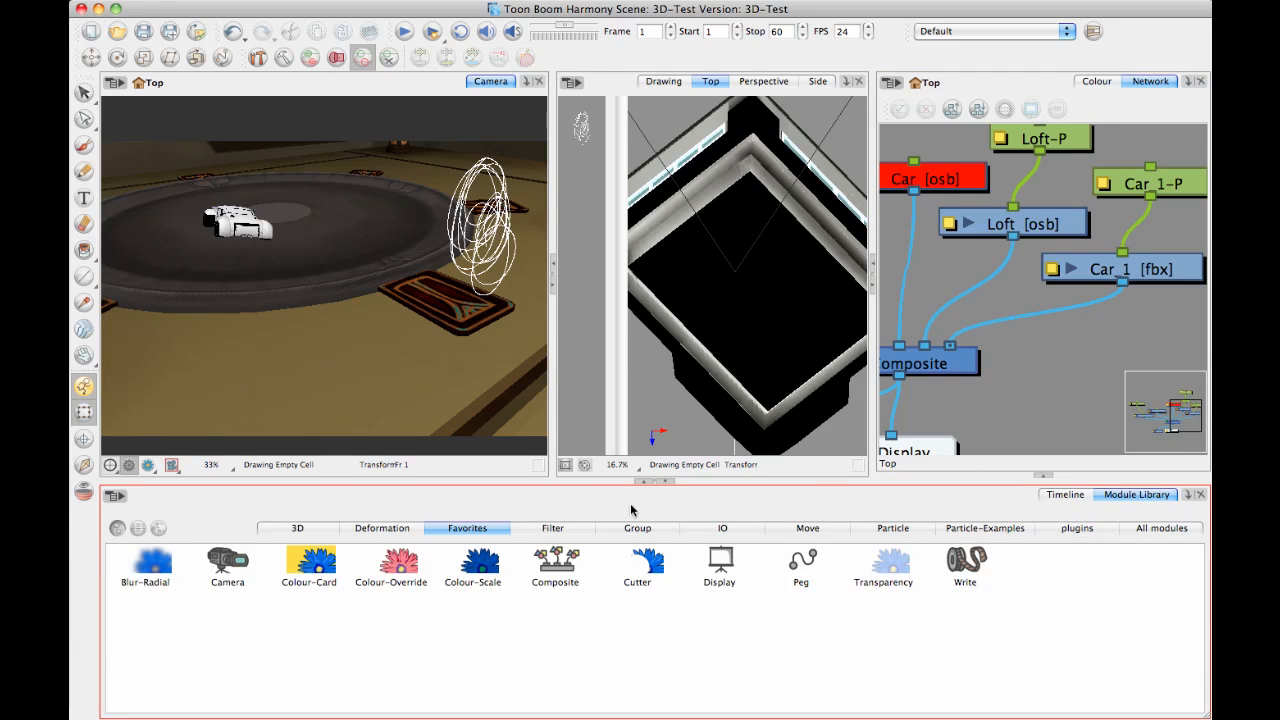
click(330, 528)
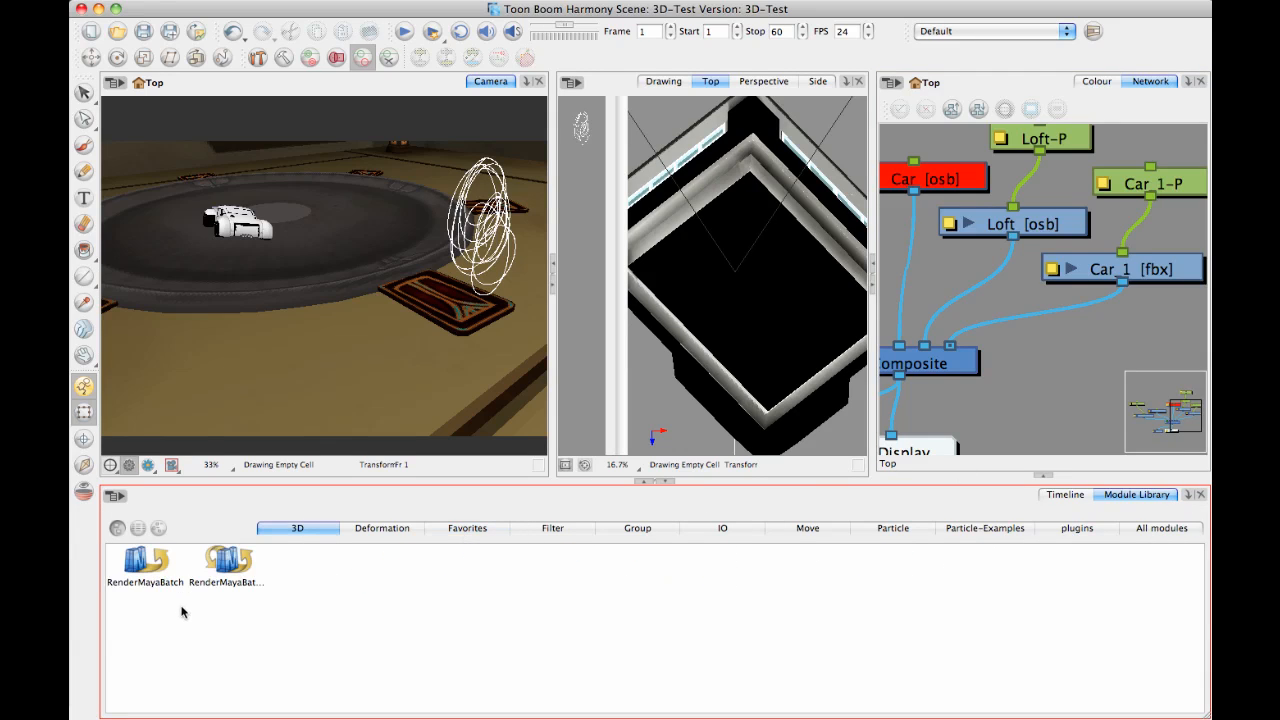
Insert the second RenderMayaBatch module, the one with two arrows, on the connection between the Loft module and the Composite.
click(231, 566)
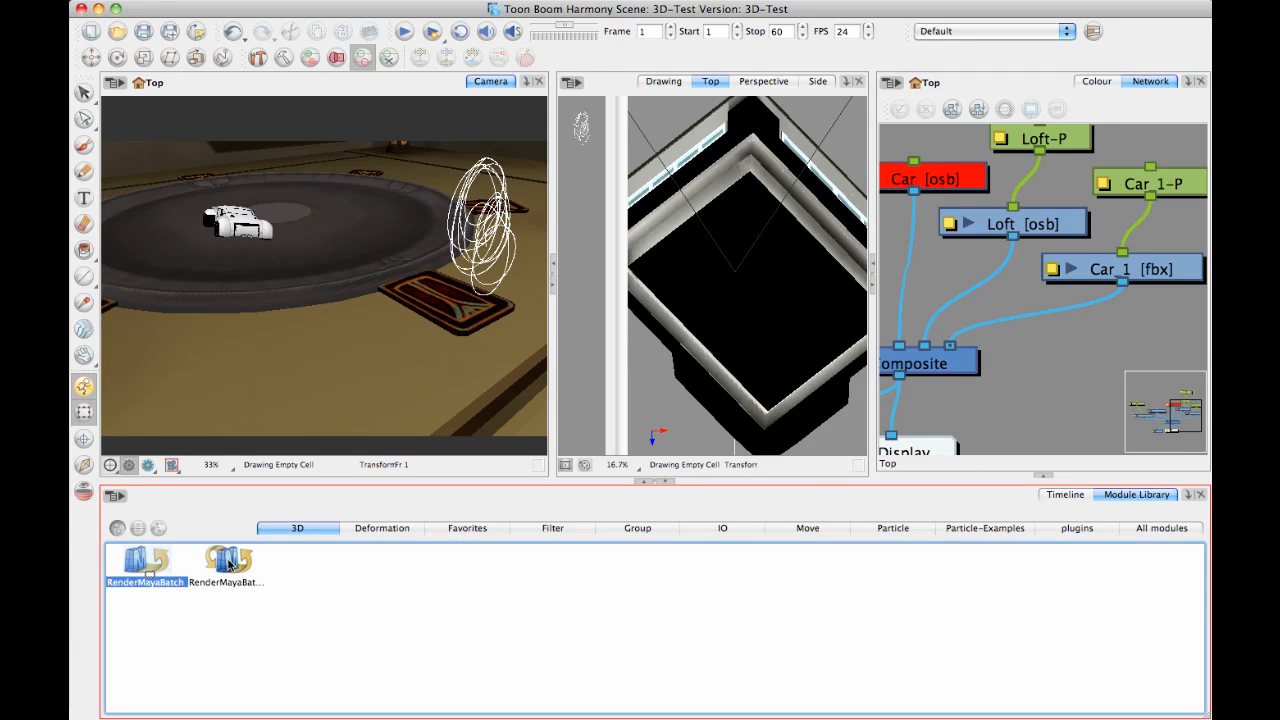
click(157, 568)
drag(229, 568, 1019, 288)
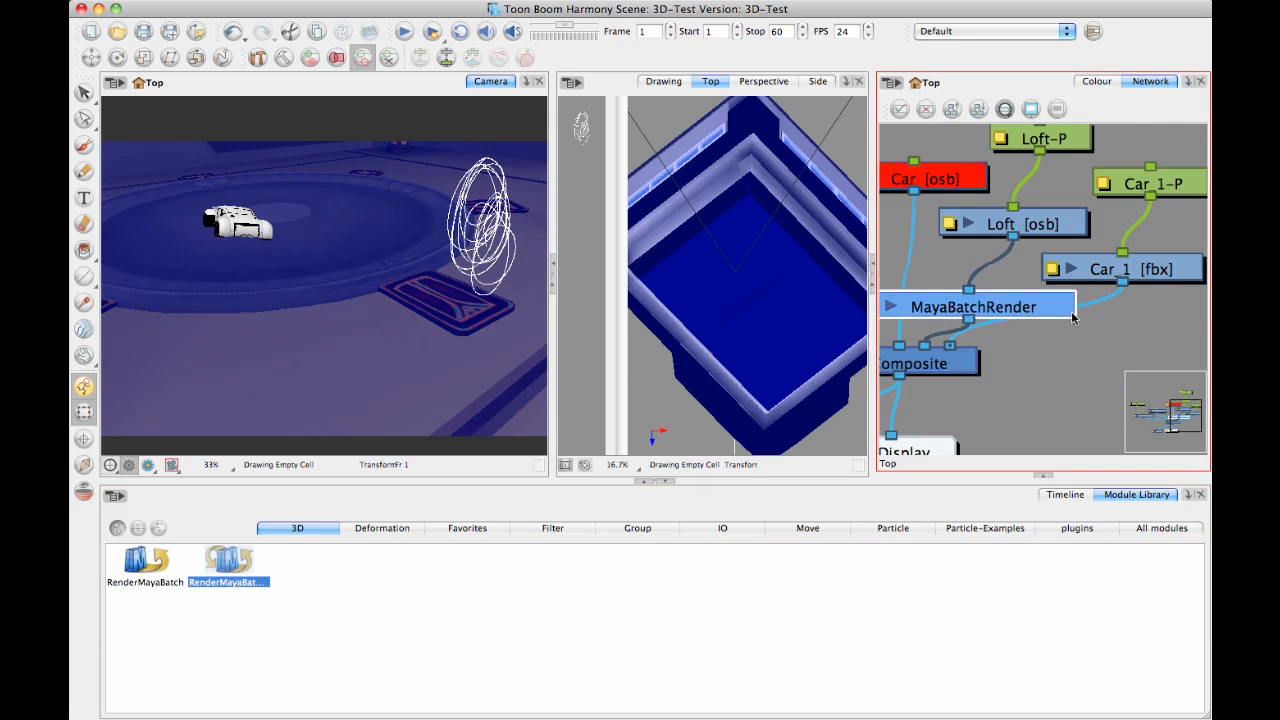
Spread out the network modules so that the Loft pegs, Loft and MayaBatchRender form a vertical column above the Composite.
scroll(1013, 258, down, 6)
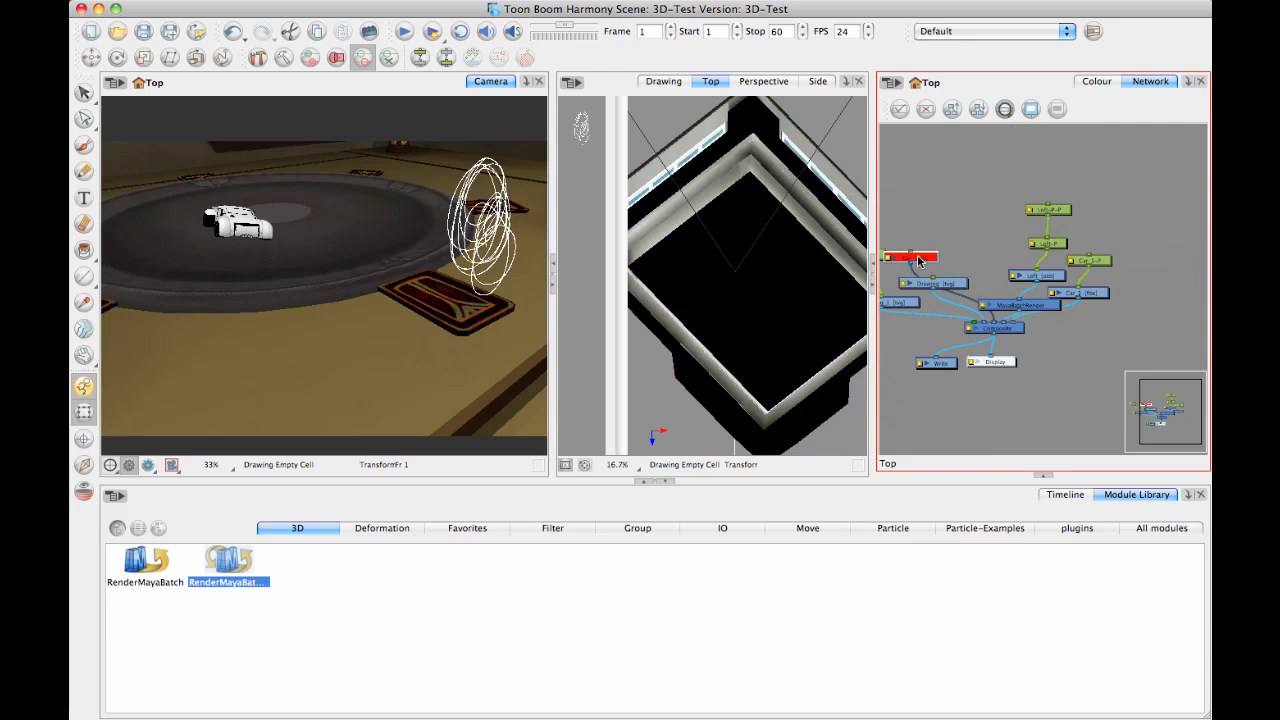
scroll(940, 240, up, 3)
mouse_move(946, 196)
mouse_down()
mouse_move(1007, 337)
mouse_move(1022, 333)
mouse_move(1033, 232)
mouse_move(1000, 249)
mouse_up()
mouse_move(1050, 215)
mouse_down()
mouse_move(1018, 264)
mouse_move(1026, 250)
mouse_move(1067, 264)
mouse_up()
click(1088, 191)
drag(916, 150, 966, 213)
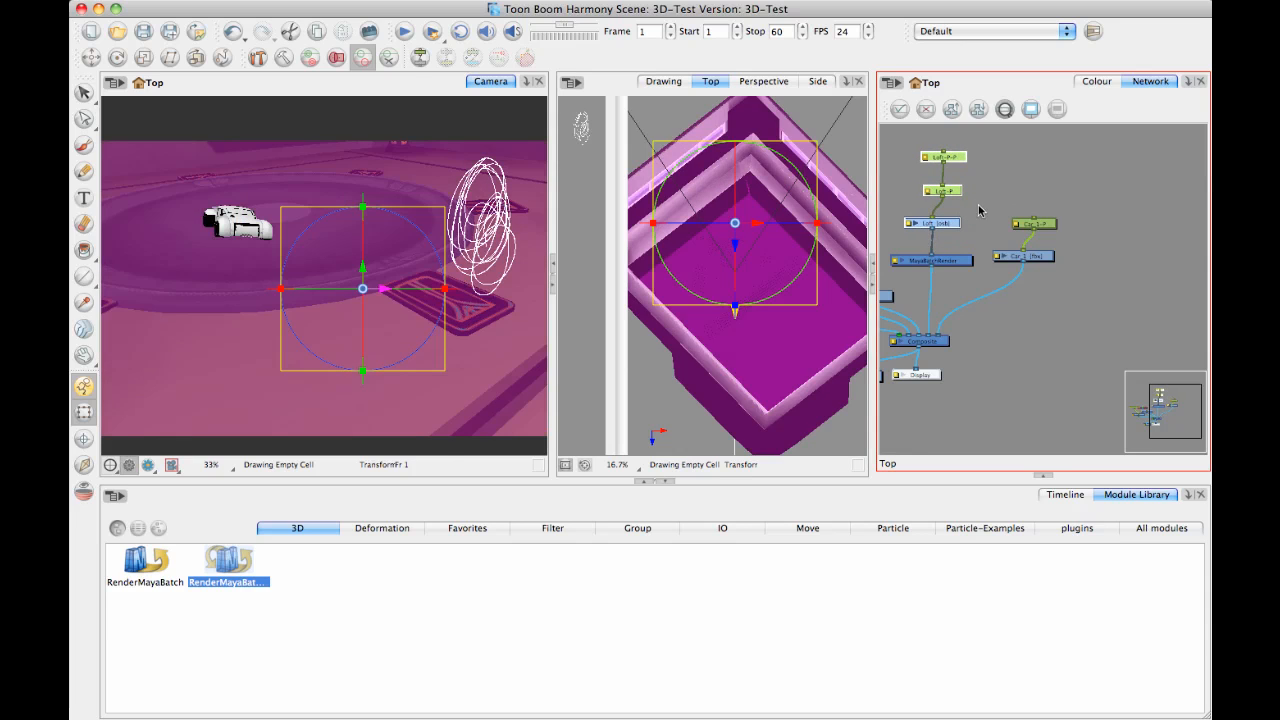
drag(916, 143, 968, 192)
click(1022, 148)
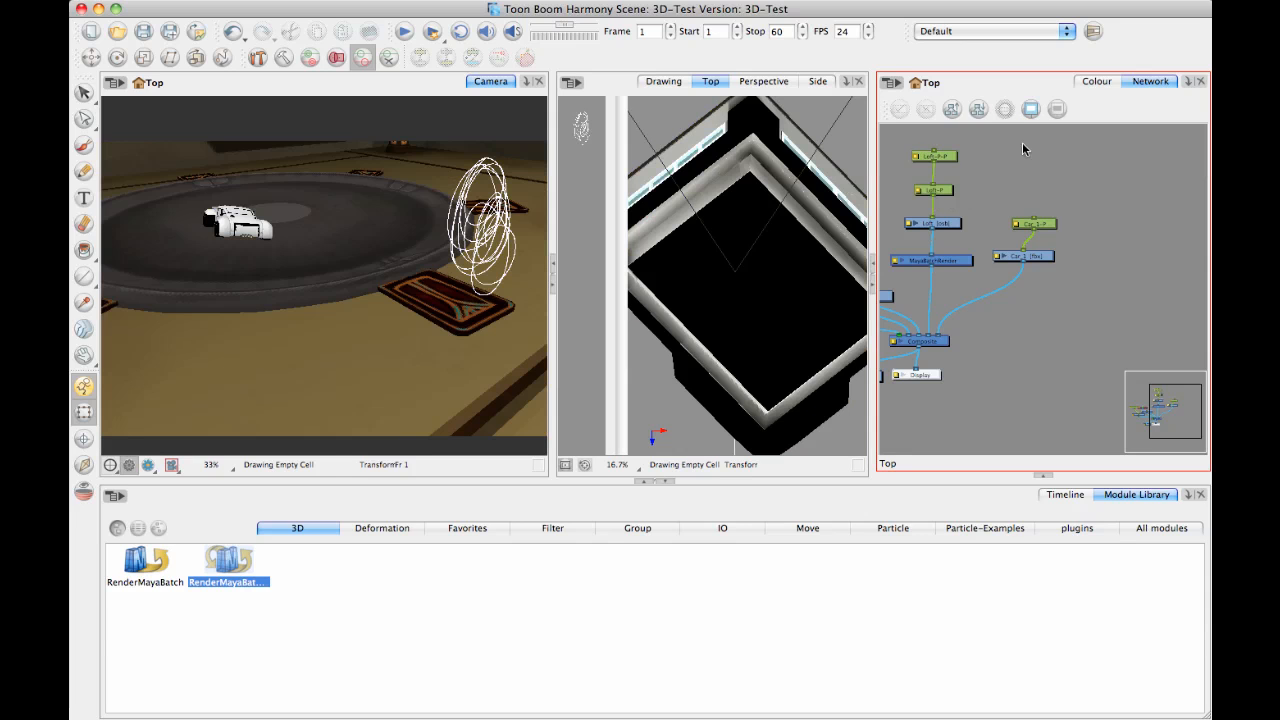
Nudge the Loft-P-P peg closer to Loft-P and align the Car_1-P peg directly above Car_1.
click(953, 160)
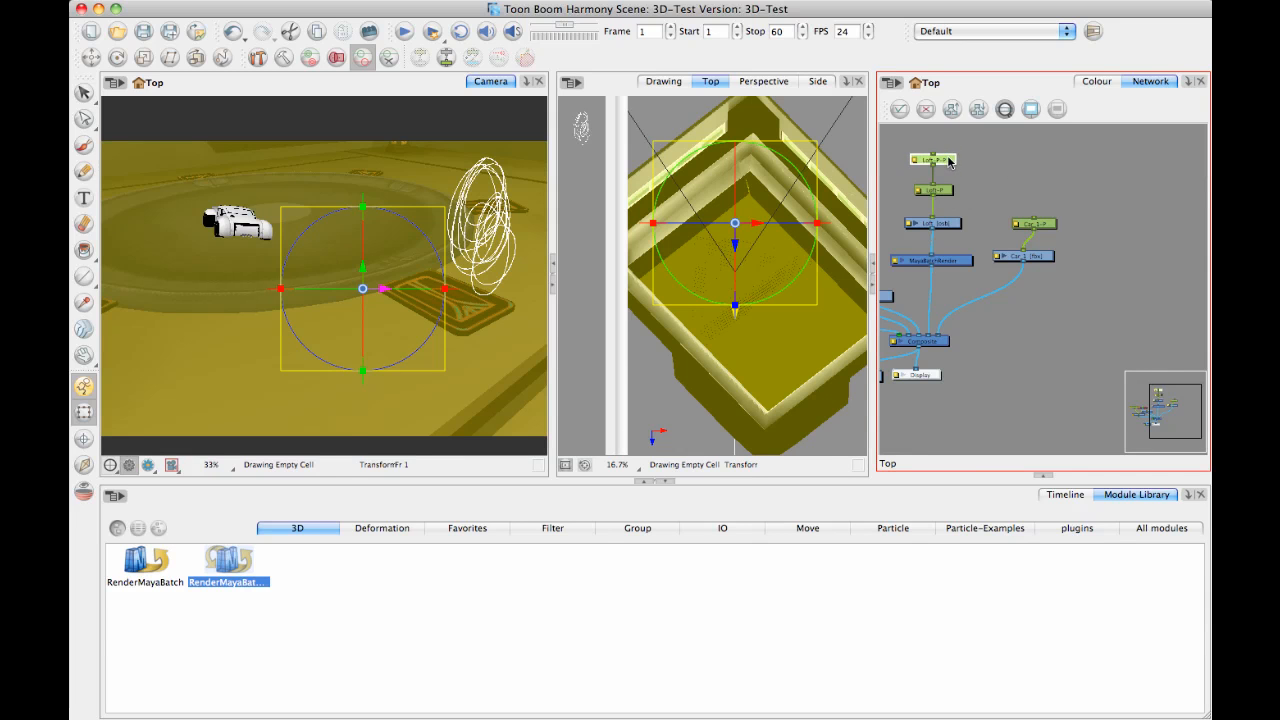
click(984, 137)
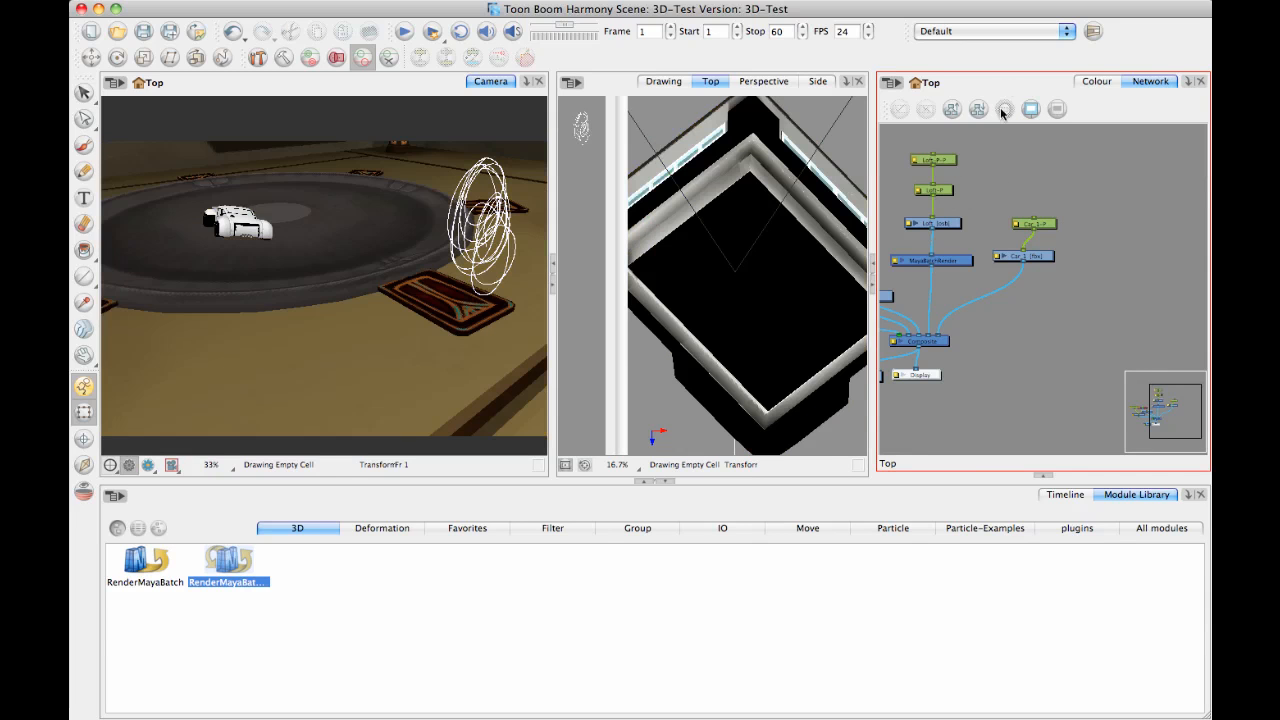
click(1052, 223)
click(1072, 315)
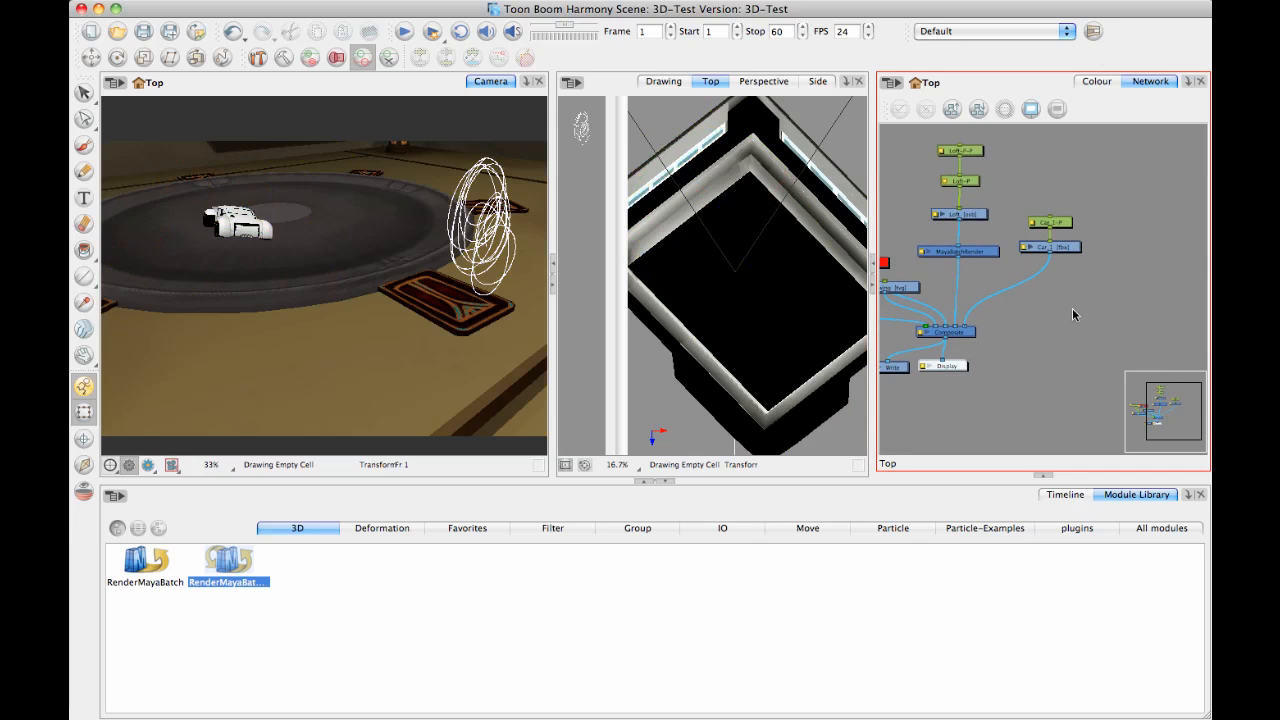
scroll(1005, 318, up, 3)
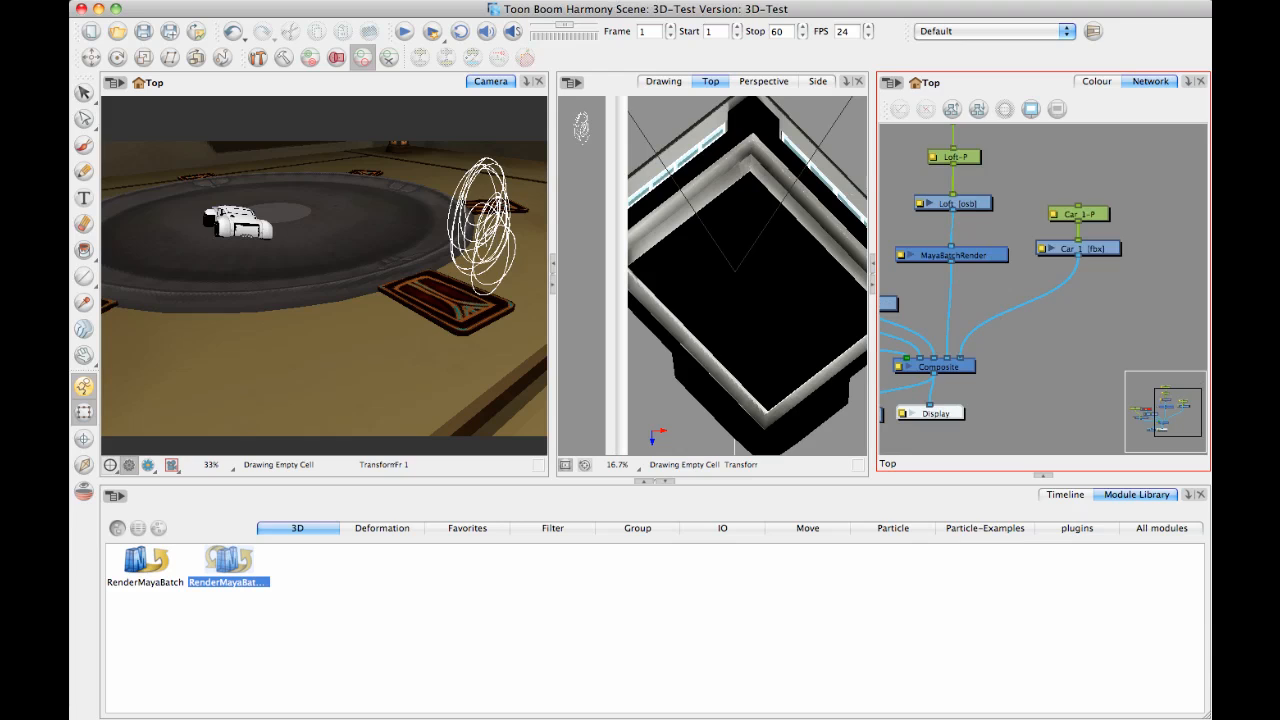
click(600, 1)
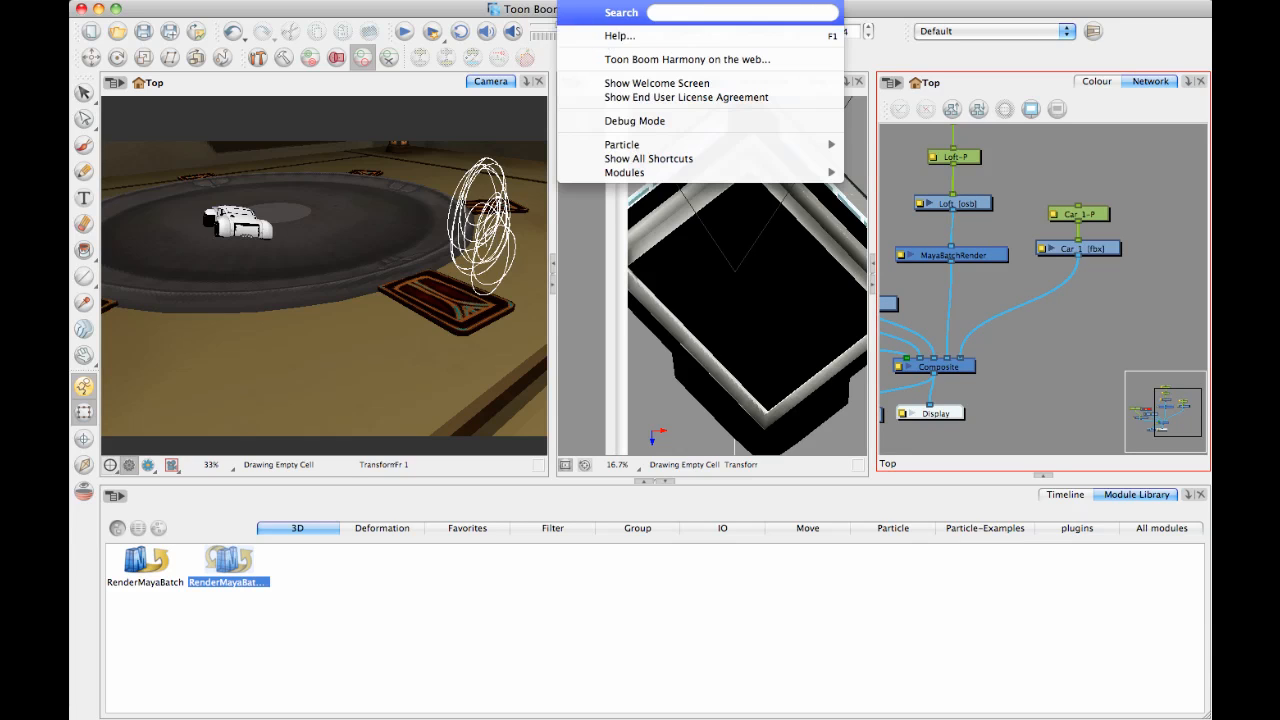
click(586, 1)
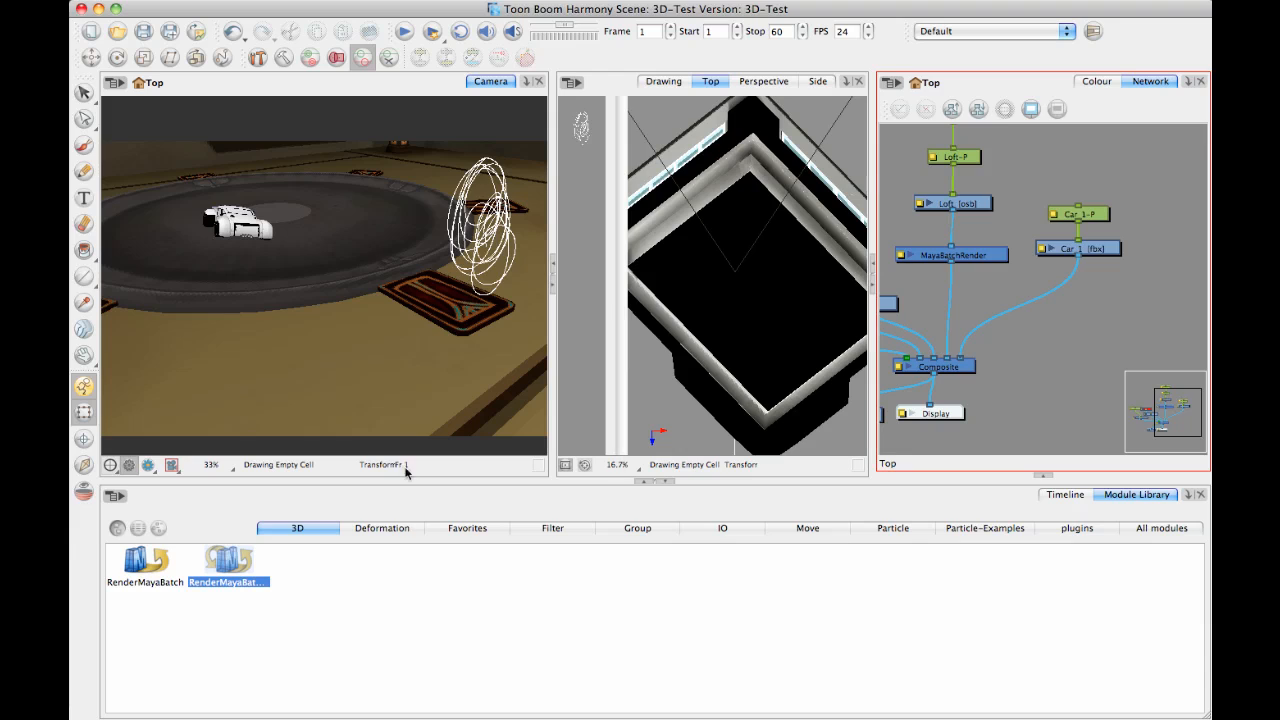
Insert another two-arrow RenderMayaBatch module on the connection between Car_1 and the Composite.
drag(228, 562, 1069, 298)
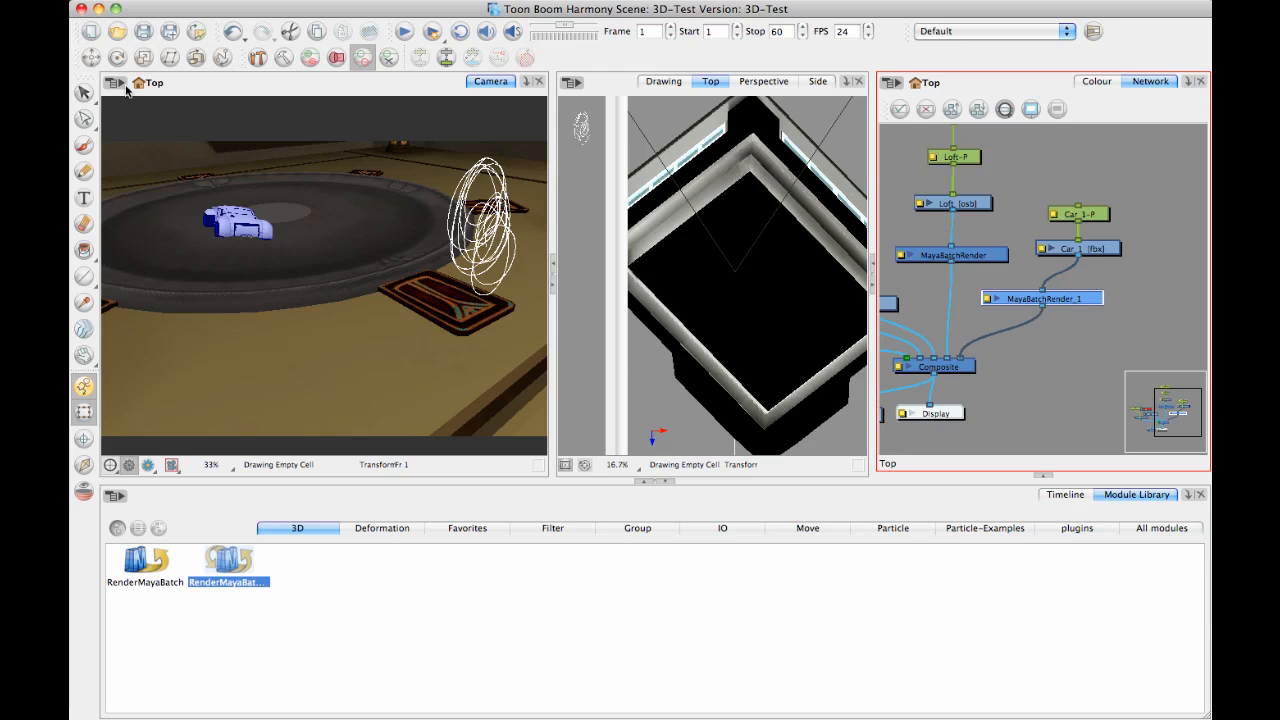
Switch to Finder, open Documents > 3D-Test > elements, and move the window clear of the network view.
click(90, 31)
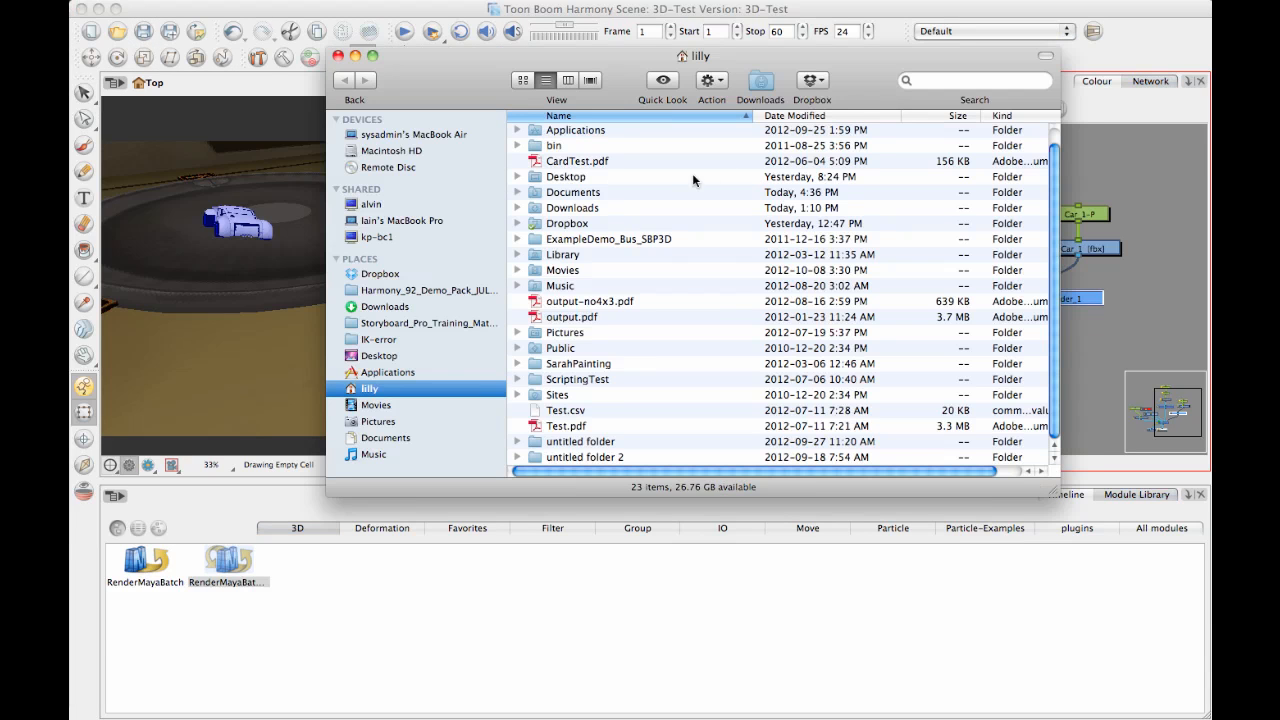
click(385, 438)
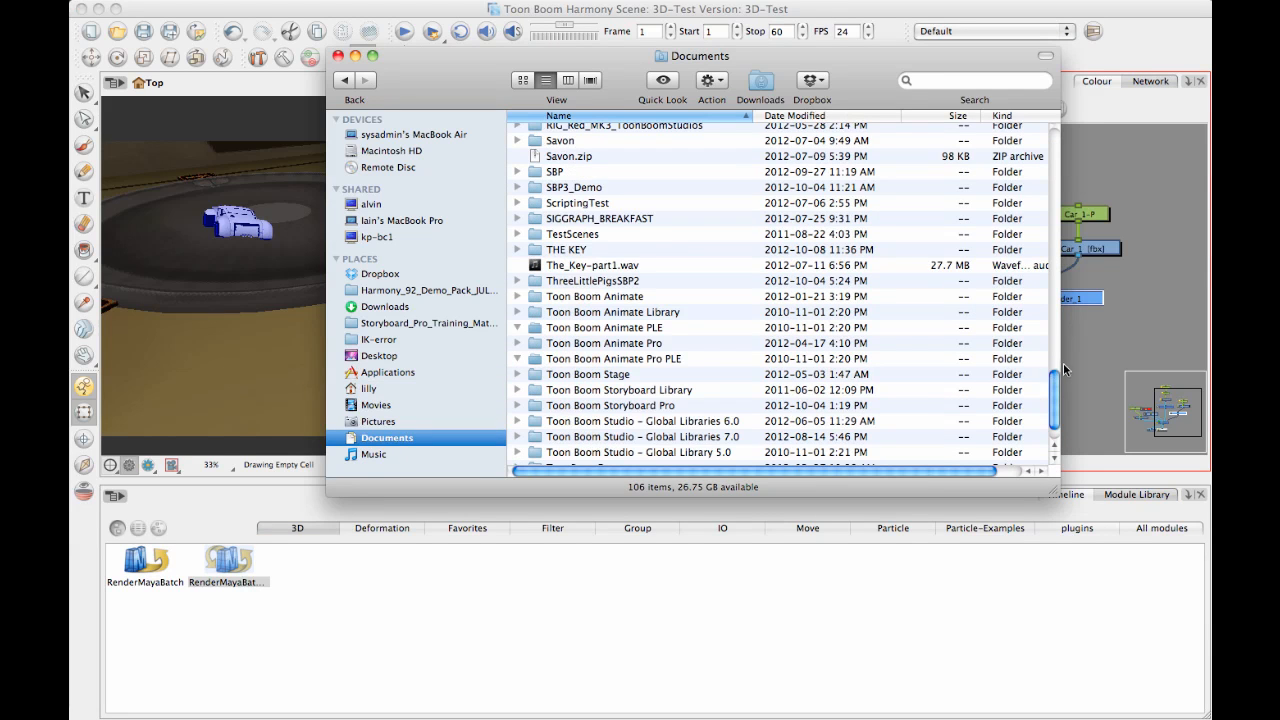
drag(1066, 375, 1062, 64)
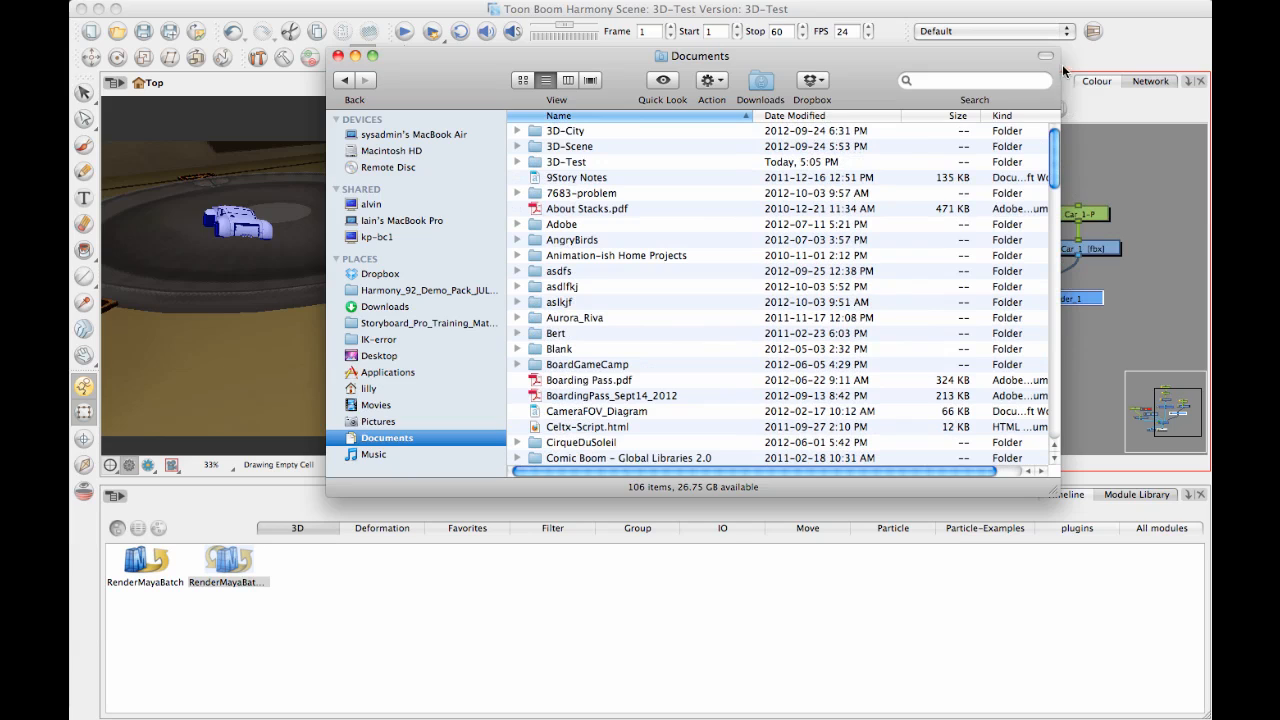
double_click(580, 162)
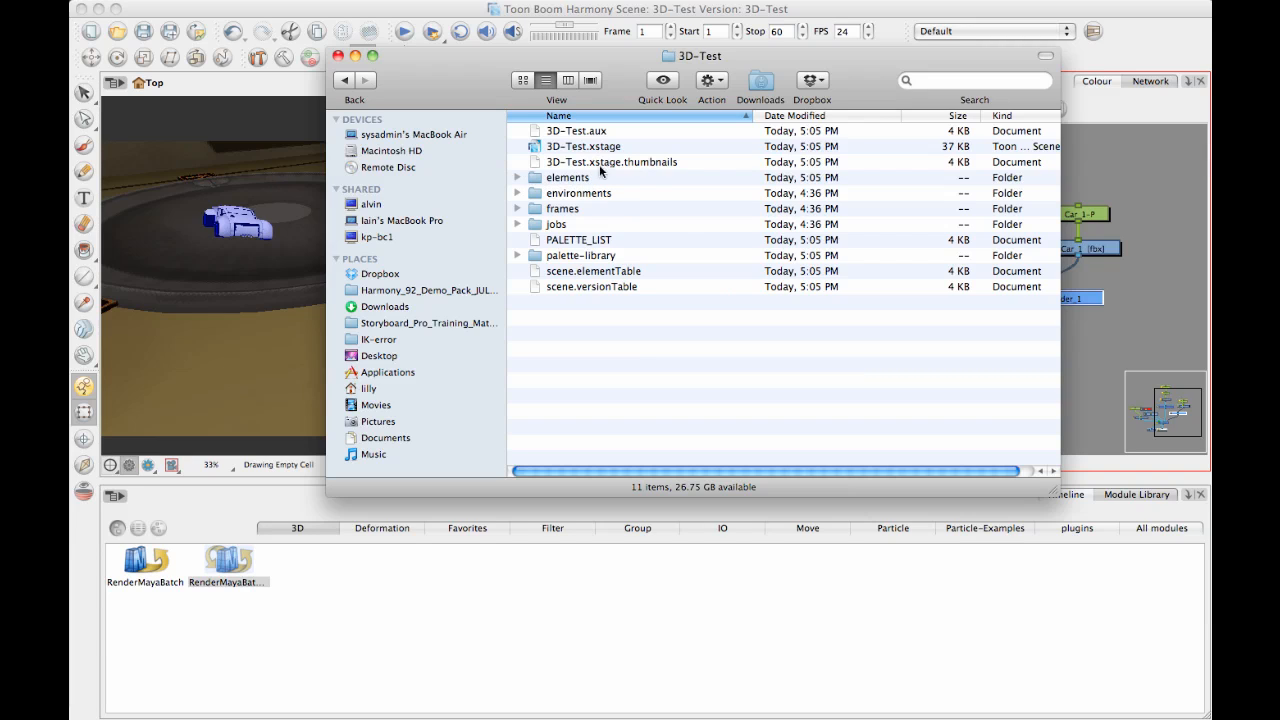
double_click(567, 177)
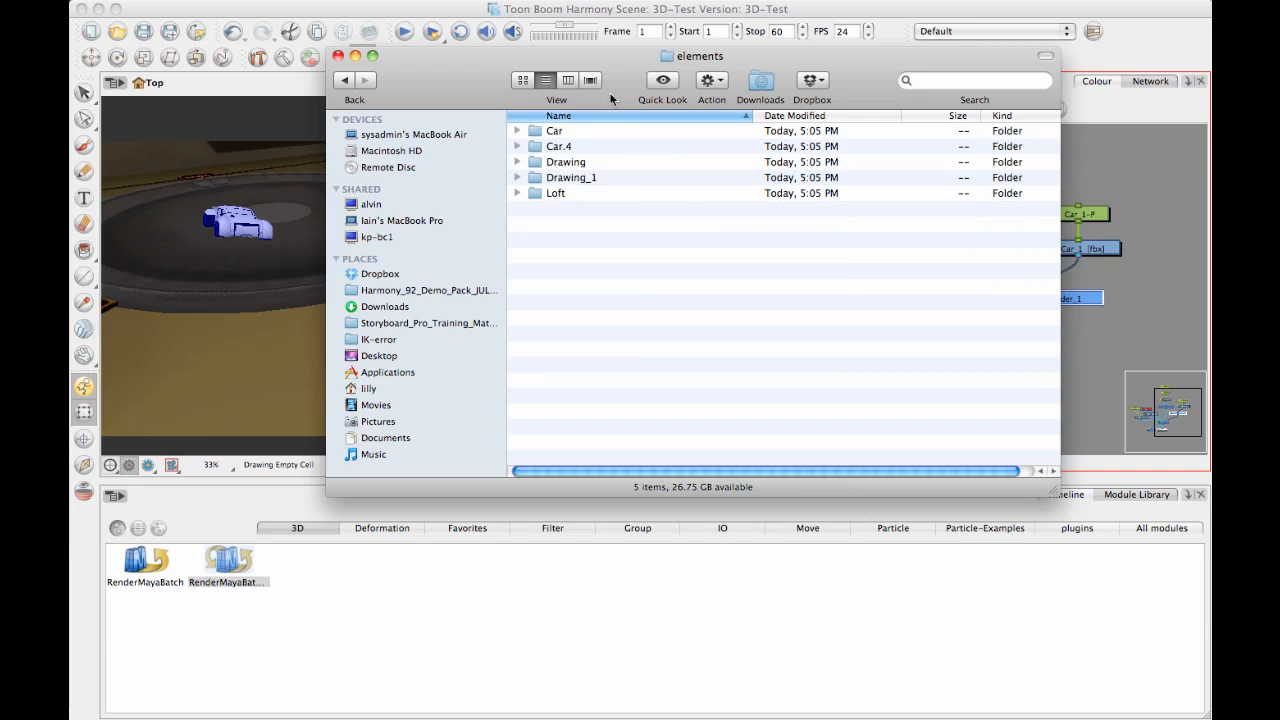
drag(623, 72, 548, 316)
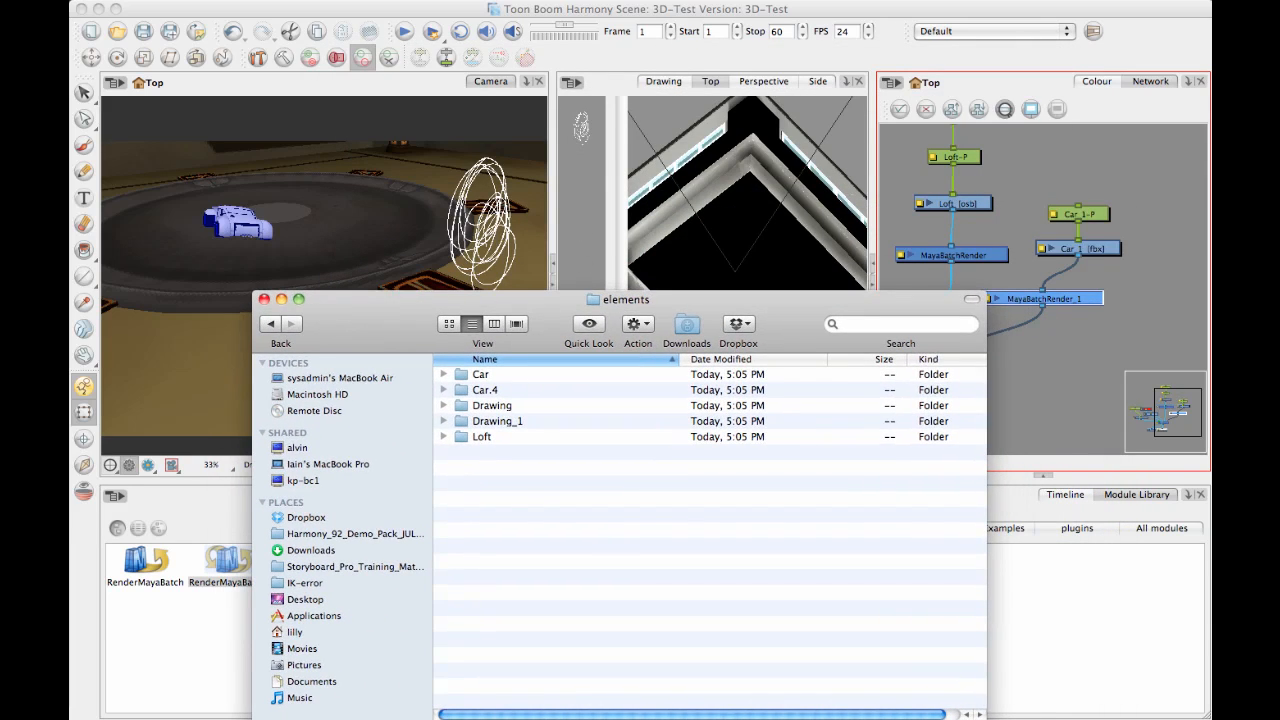
Check the model file in the Car element folder against the Car module in the Harmony network.
click(500, 390)
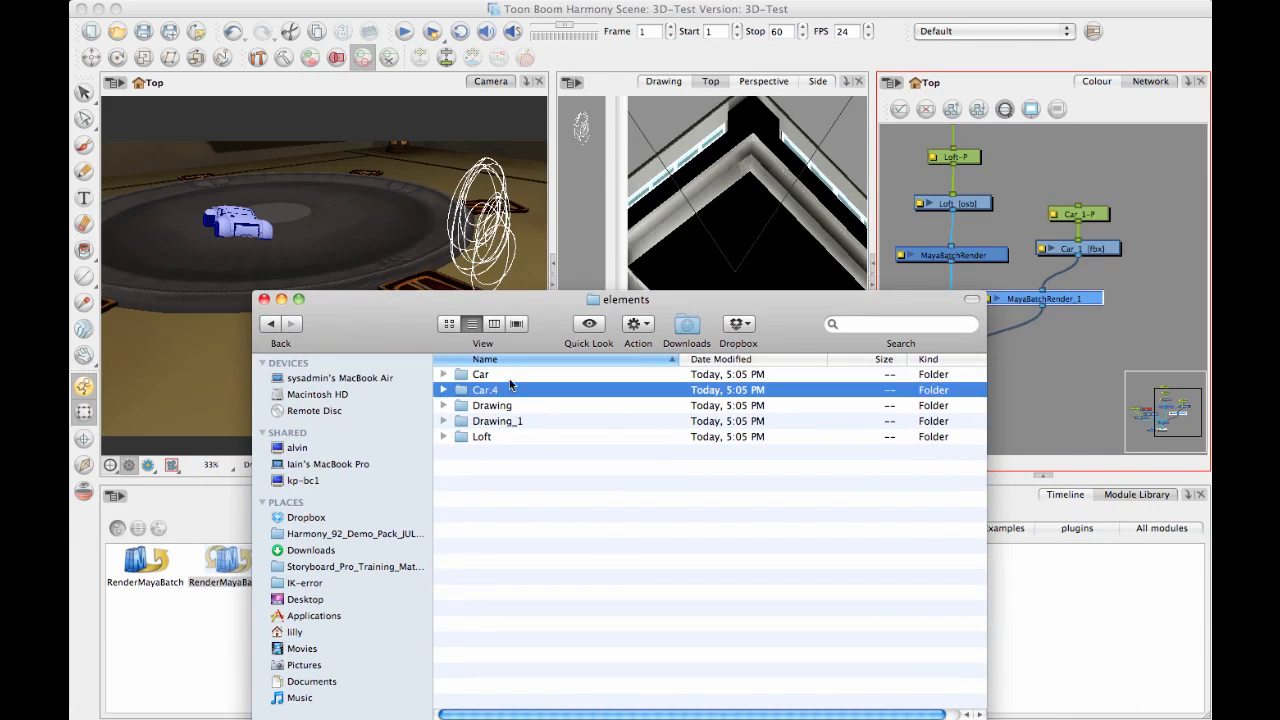
double_click(502, 374)
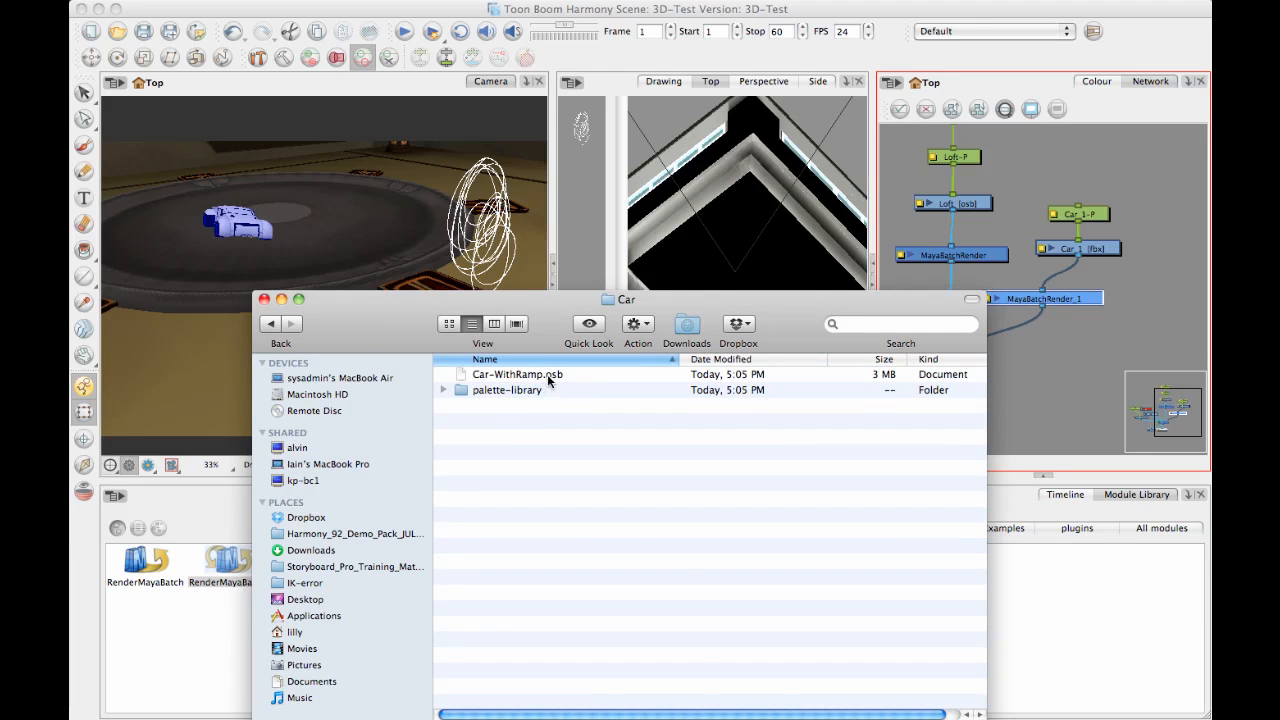
click(549, 377)
drag(1048, 185, 1012, 296)
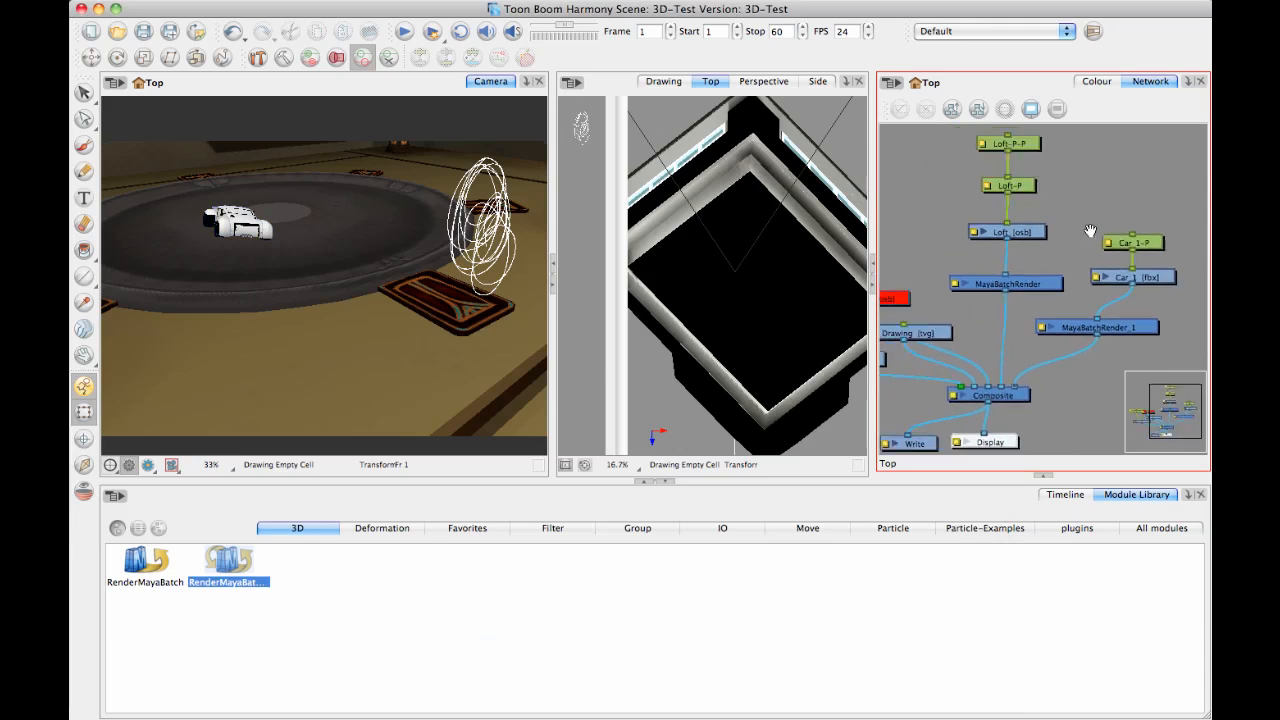
scroll(1012, 296, down, 3)
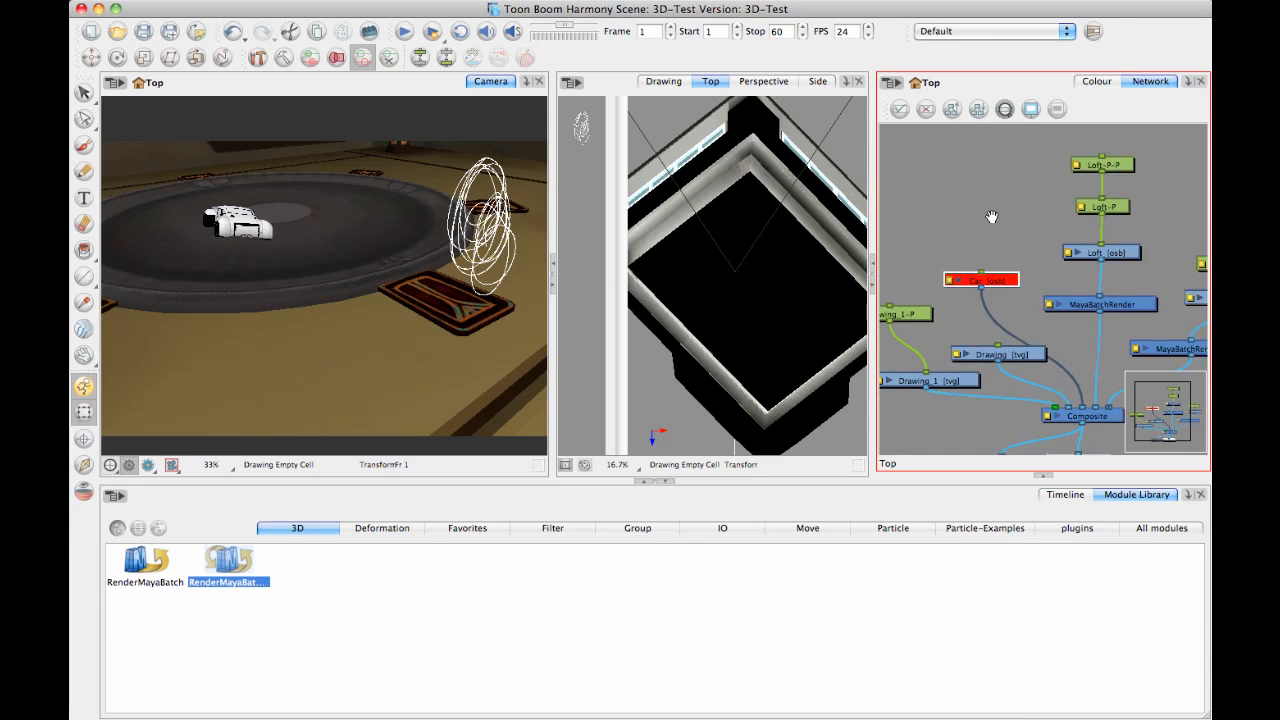
Return to Finder and open the Car.4 element folder containing Car-FBX.fbx, moving its window fully into view.
click(72, 27)
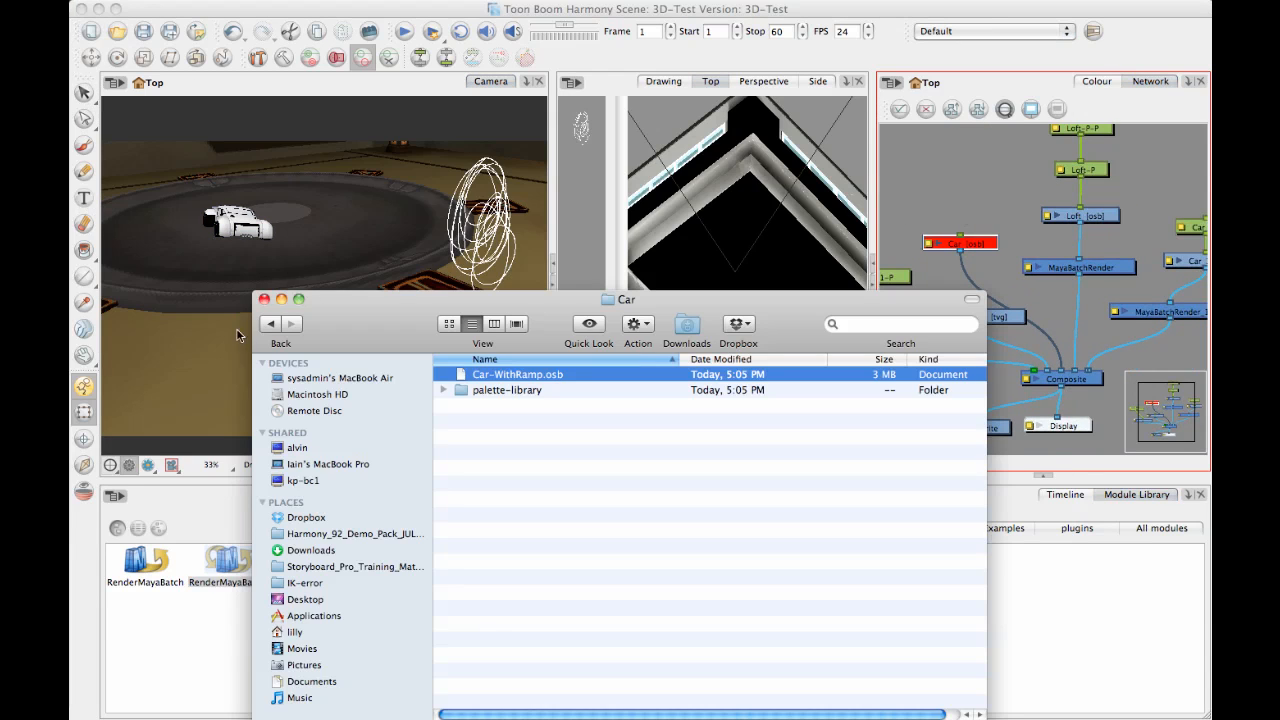
click(269, 323)
double_click(485, 390)
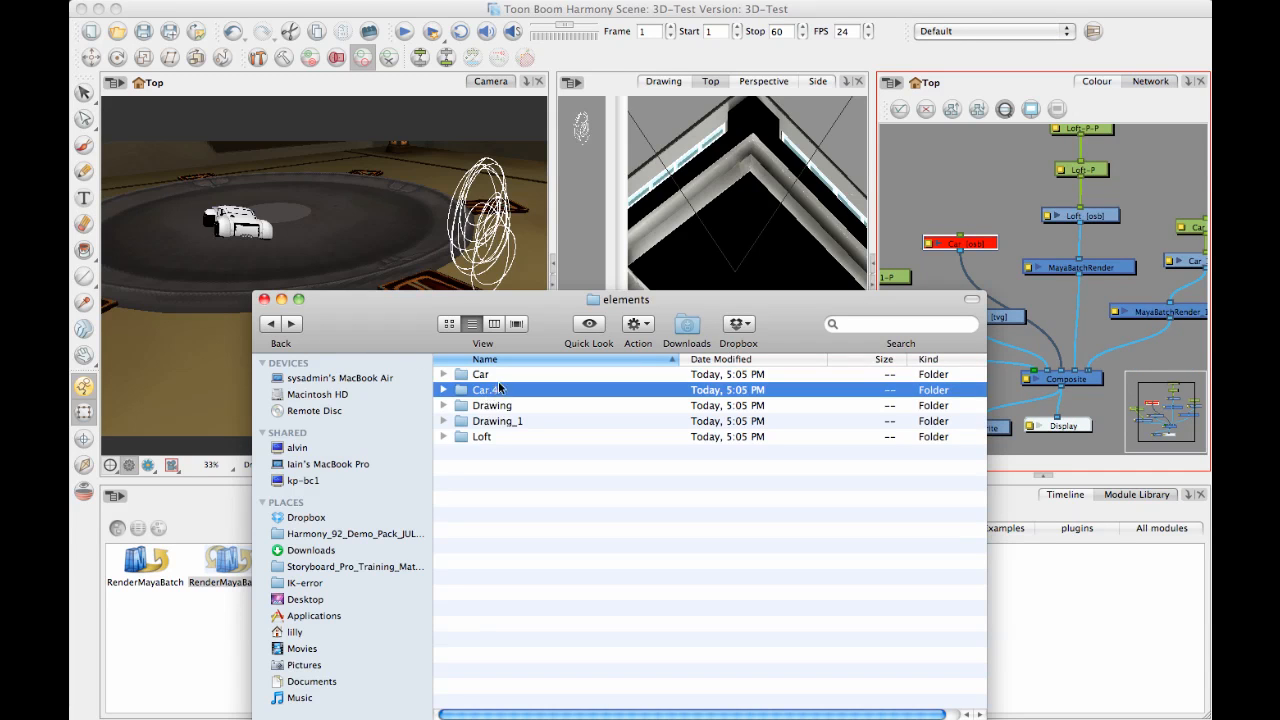
drag(761, 318, 683, 200)
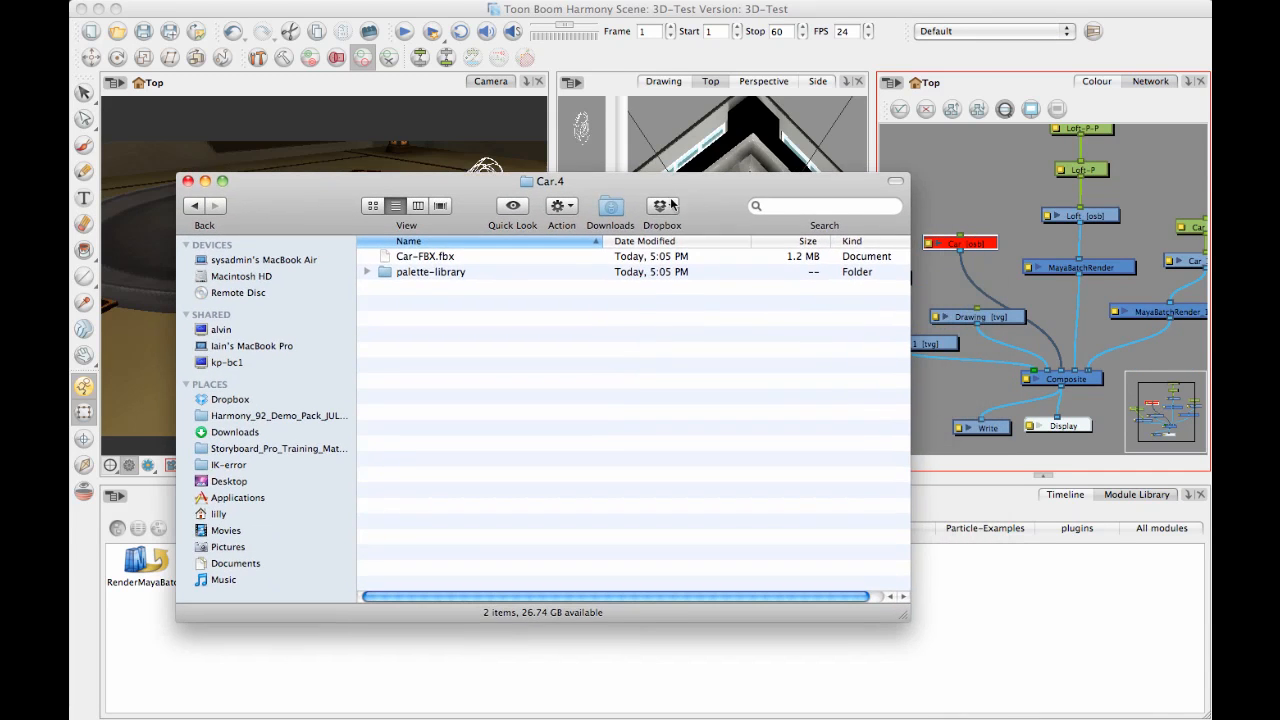
click(442, 258)
click(488, 329)
Open a second Finder window, shrink it and place it so the Car.4 folder's contents stay visible.
right_click(75, 27)
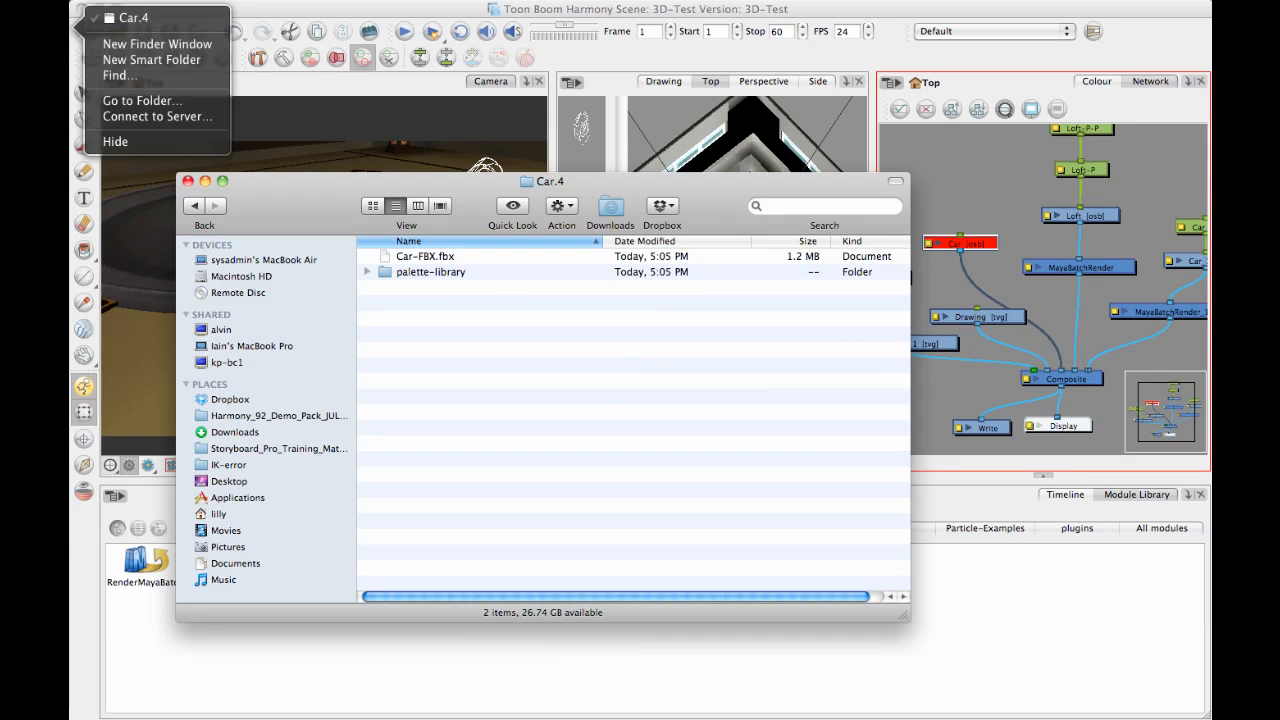
click(147, 44)
drag(617, 118, 704, 232)
drag(1139, 652, 1012, 543)
drag(559, 231, 670, 361)
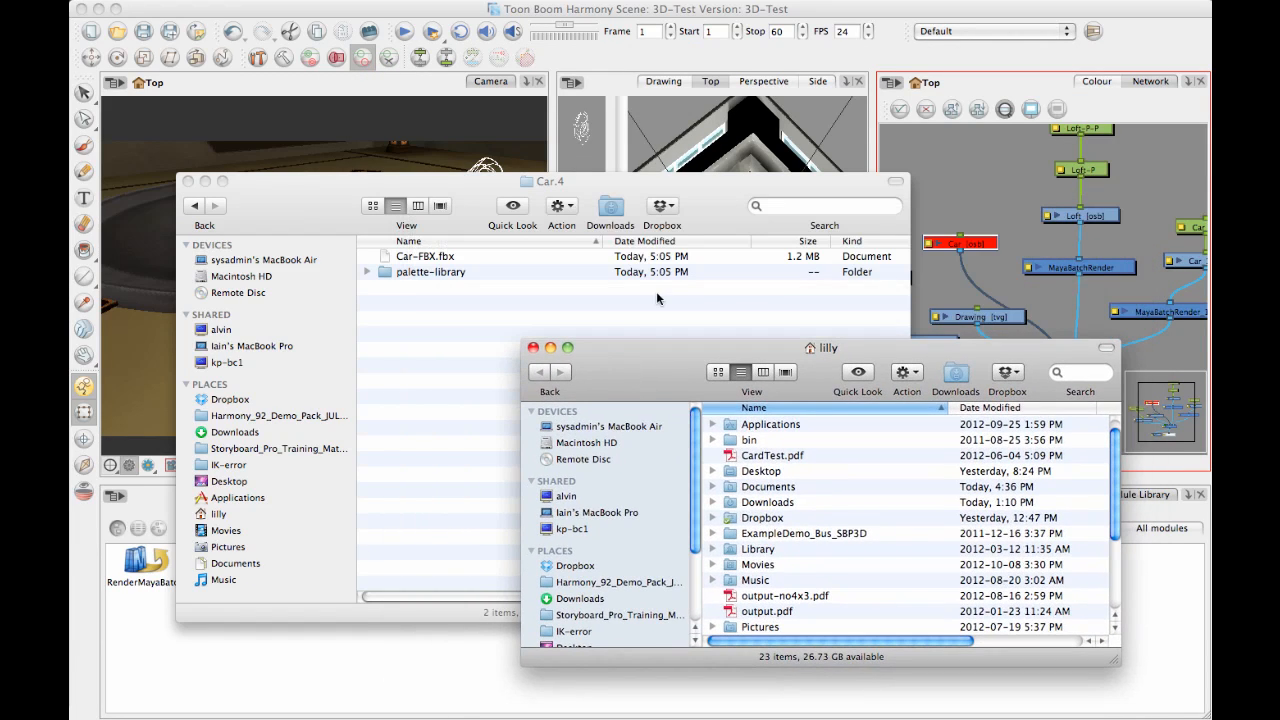
In the second Finder window, open the 3D folder inside Documents > THE KEY.
click(770, 487)
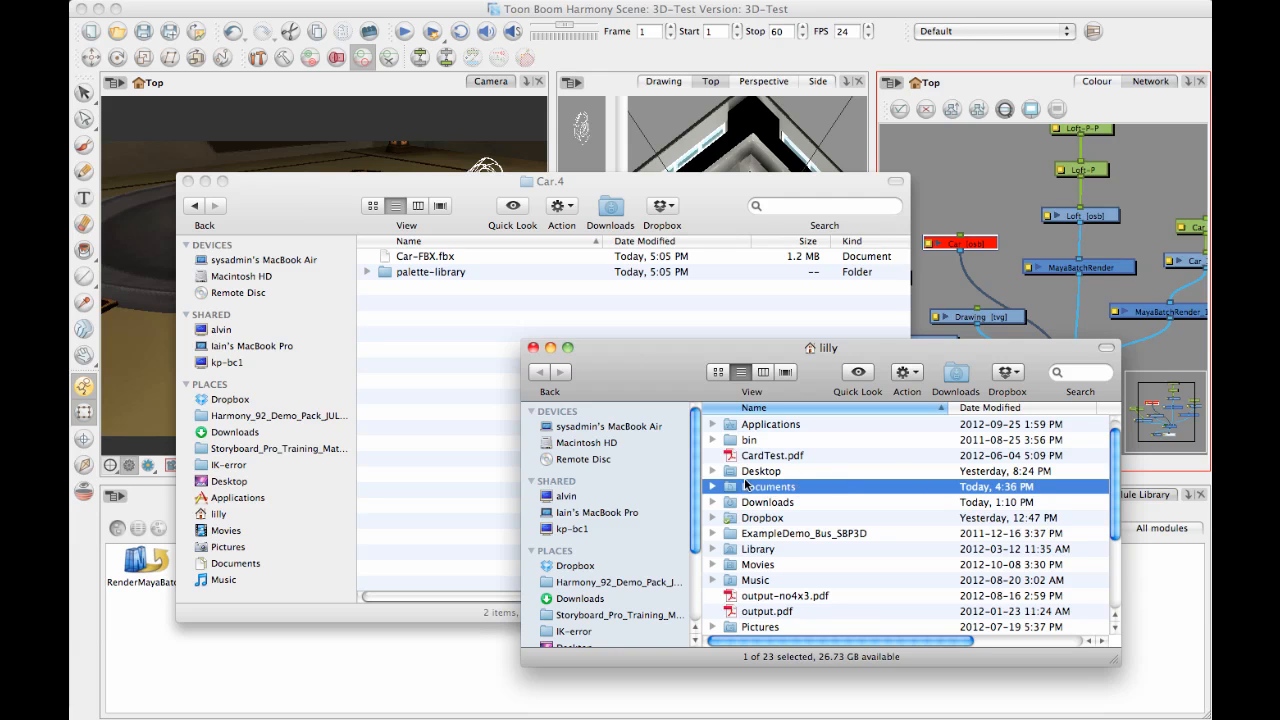
double_click(758, 487)
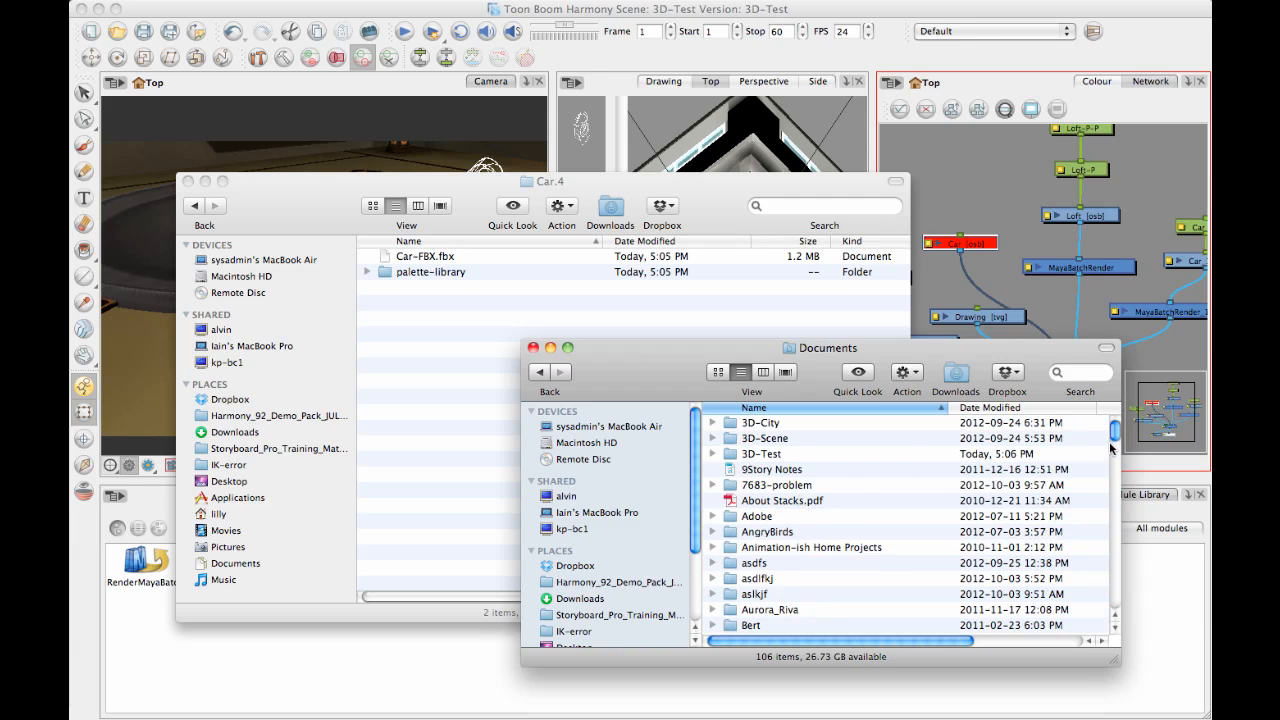
drag(1115, 432, 1127, 576)
double_click(799, 534)
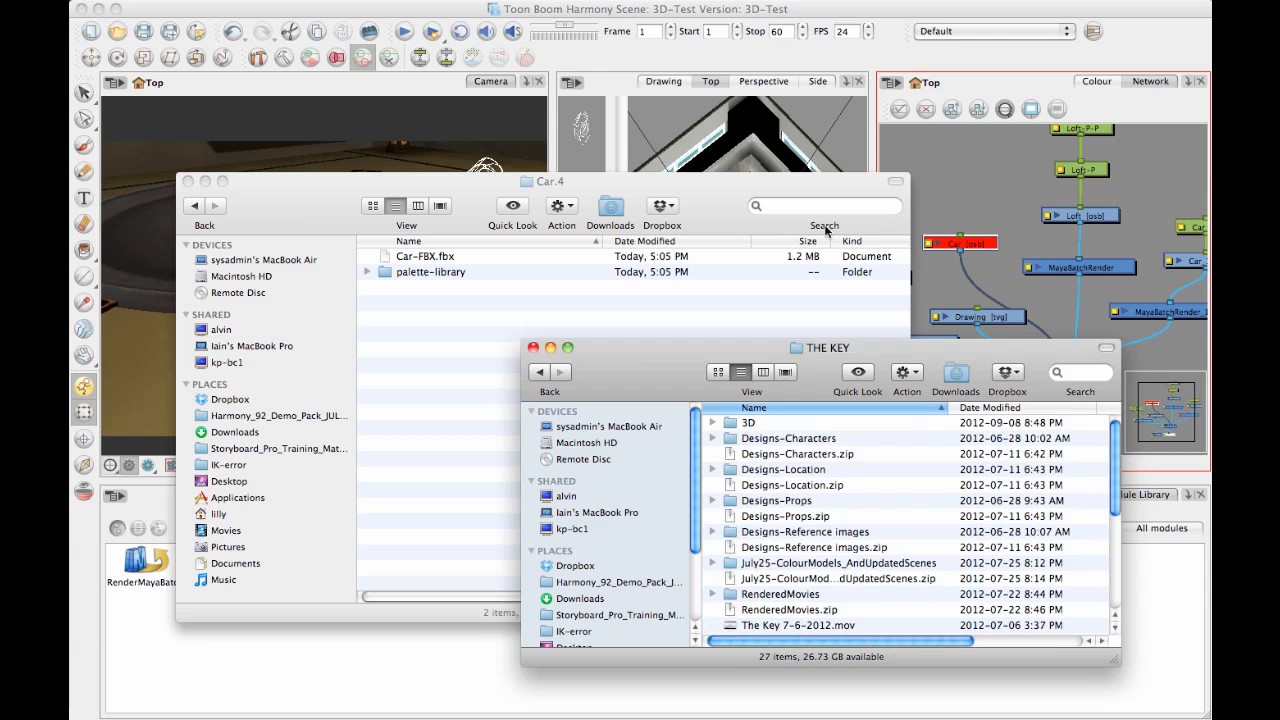
double_click(762, 425)
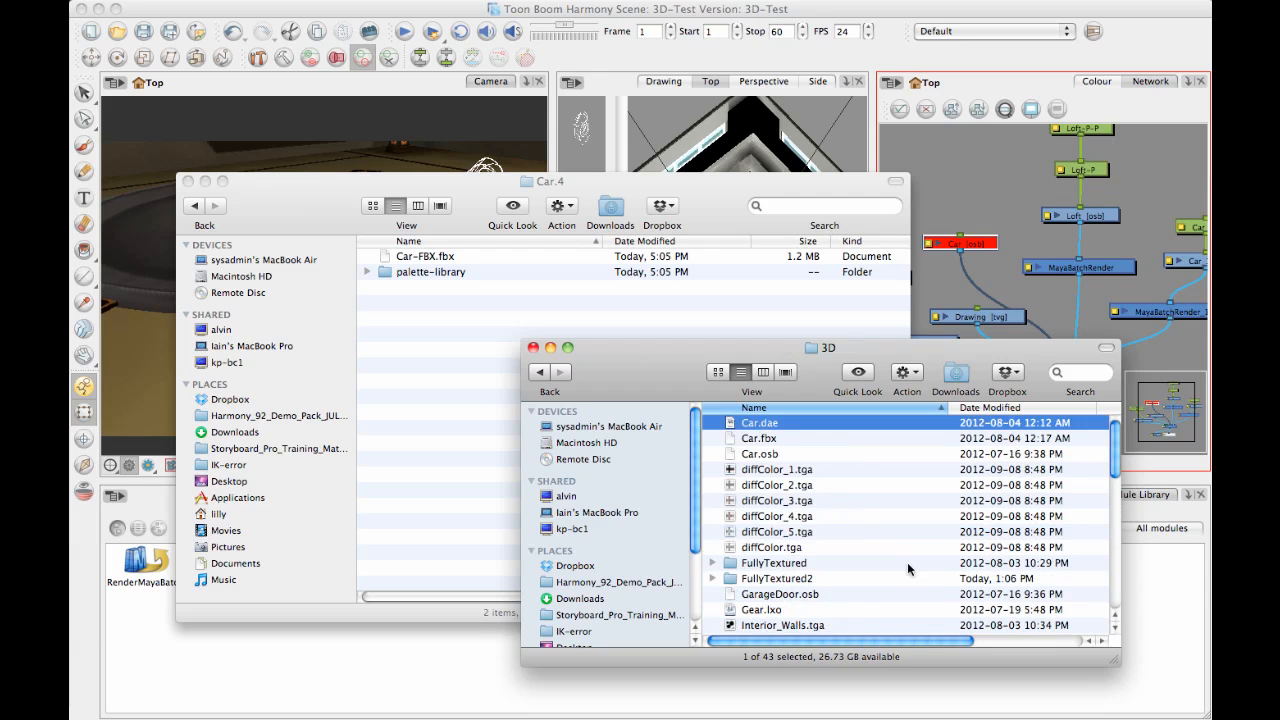
Go into FullyTextured2 > FINAL_MODELS and open the Car folder with the Maya source file.
click(798, 580)
double_click(798, 578)
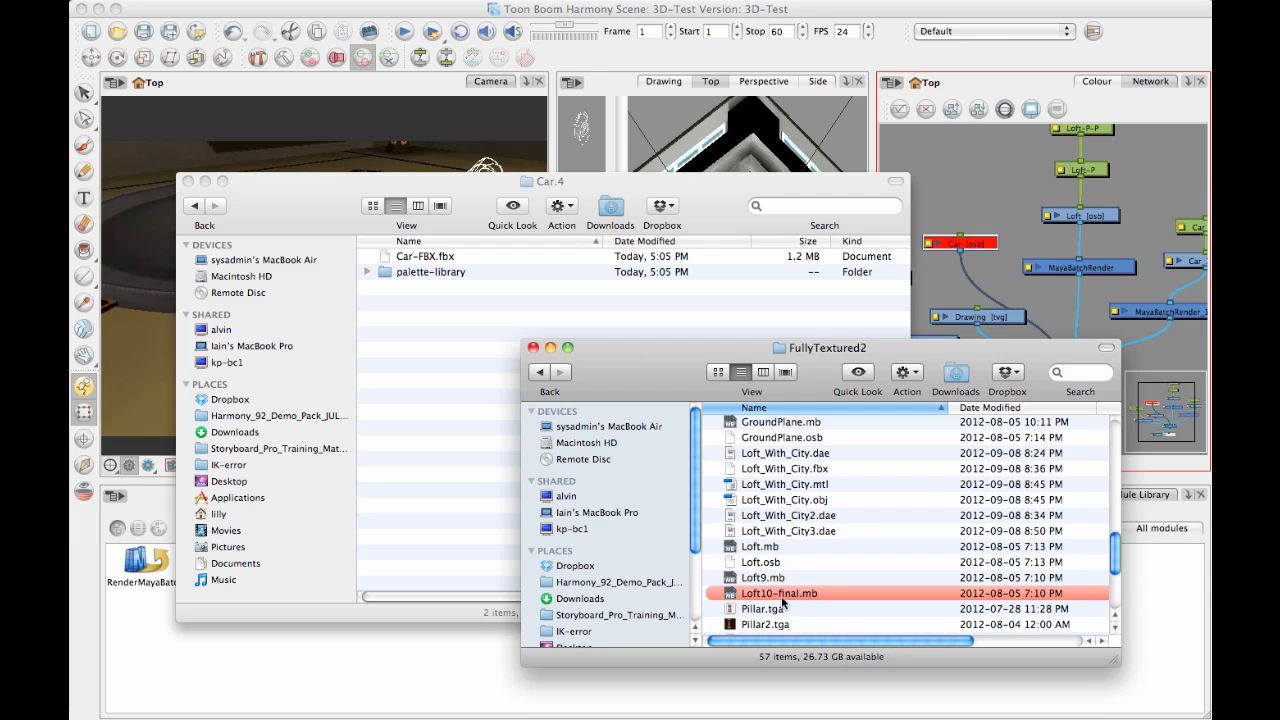
drag(1118, 556, 1117, 492)
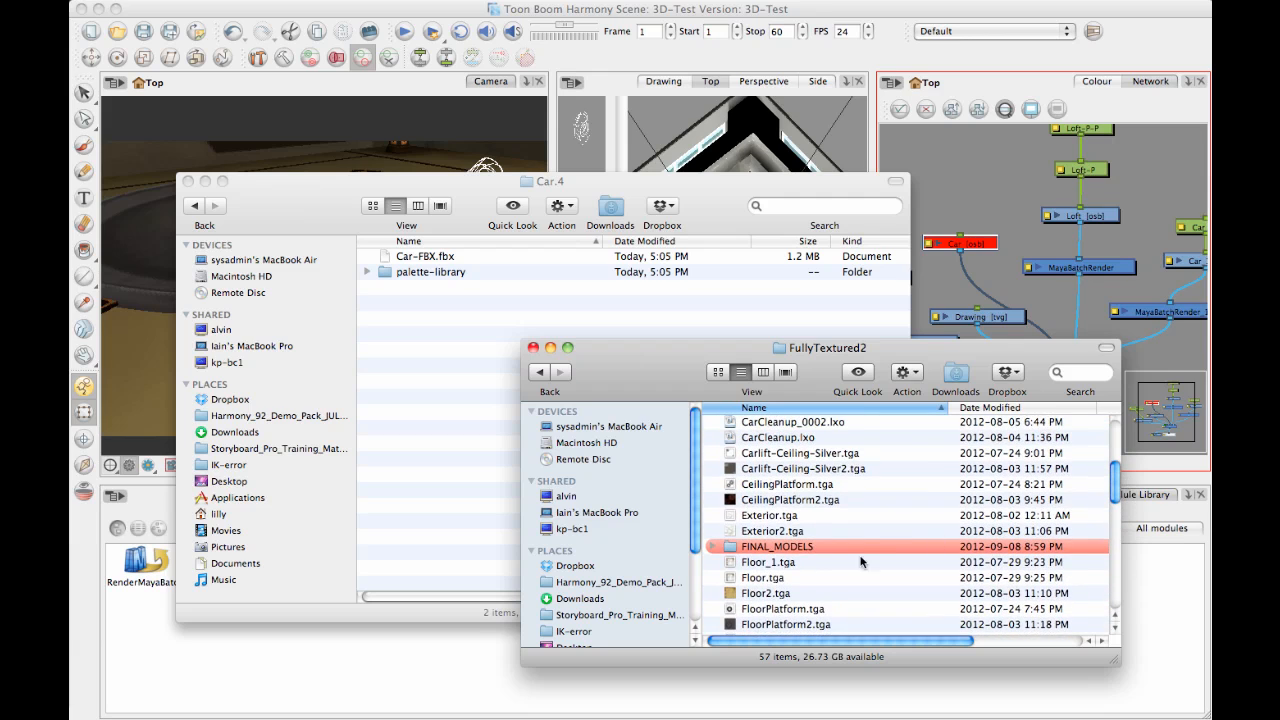
double_click(876, 546)
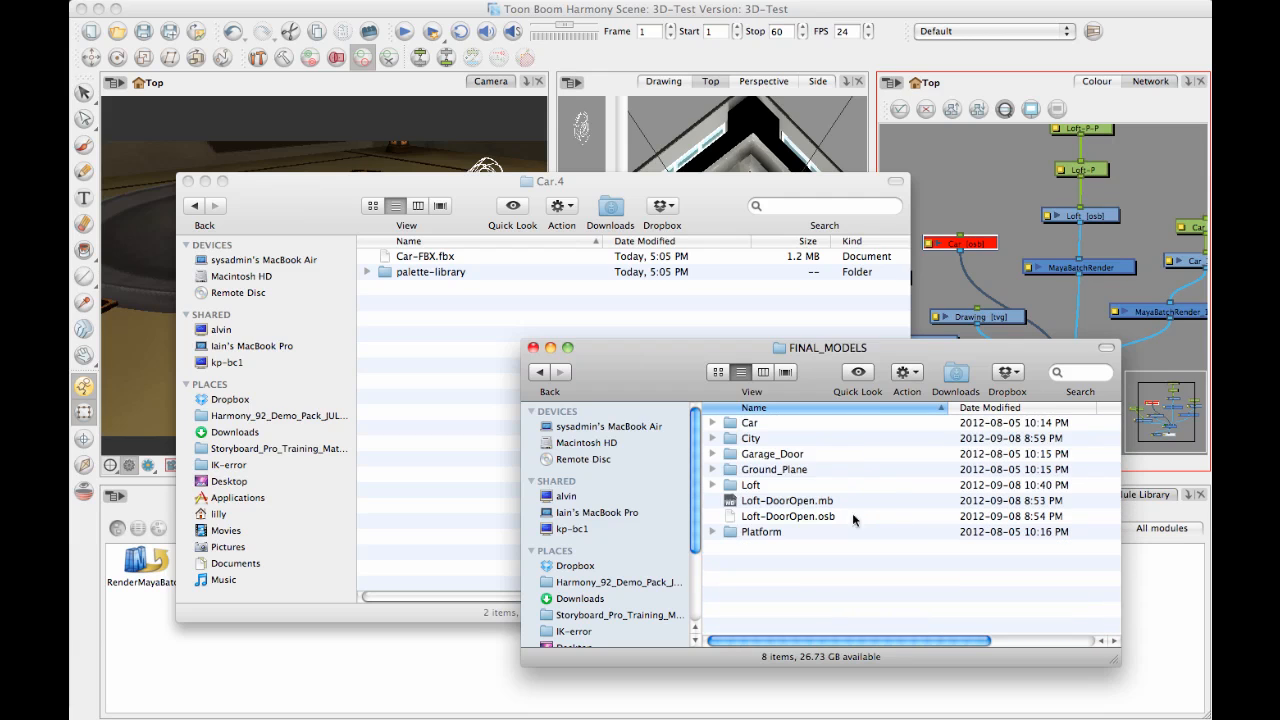
click(752, 425)
double_click(752, 425)
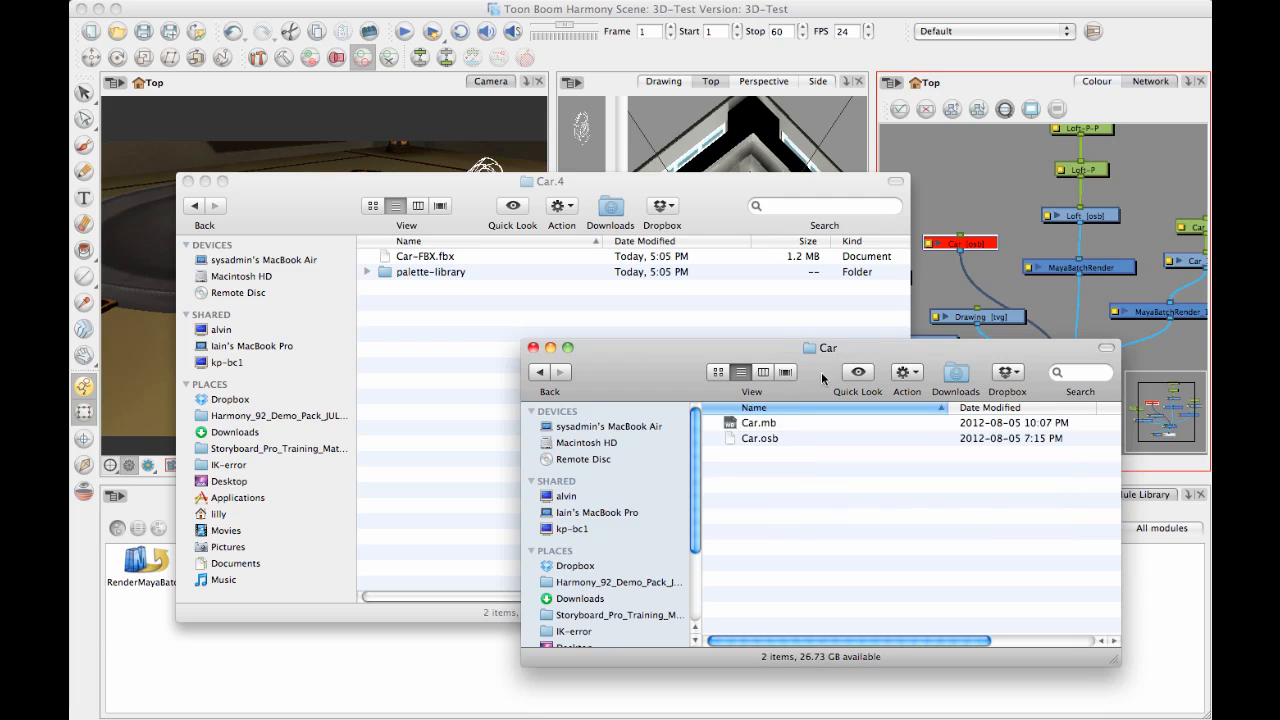
Copy Car.mb from the FINAL_MODELS Car folder into the scene's Car.4 element folder.
drag(853, 354, 880, 388)
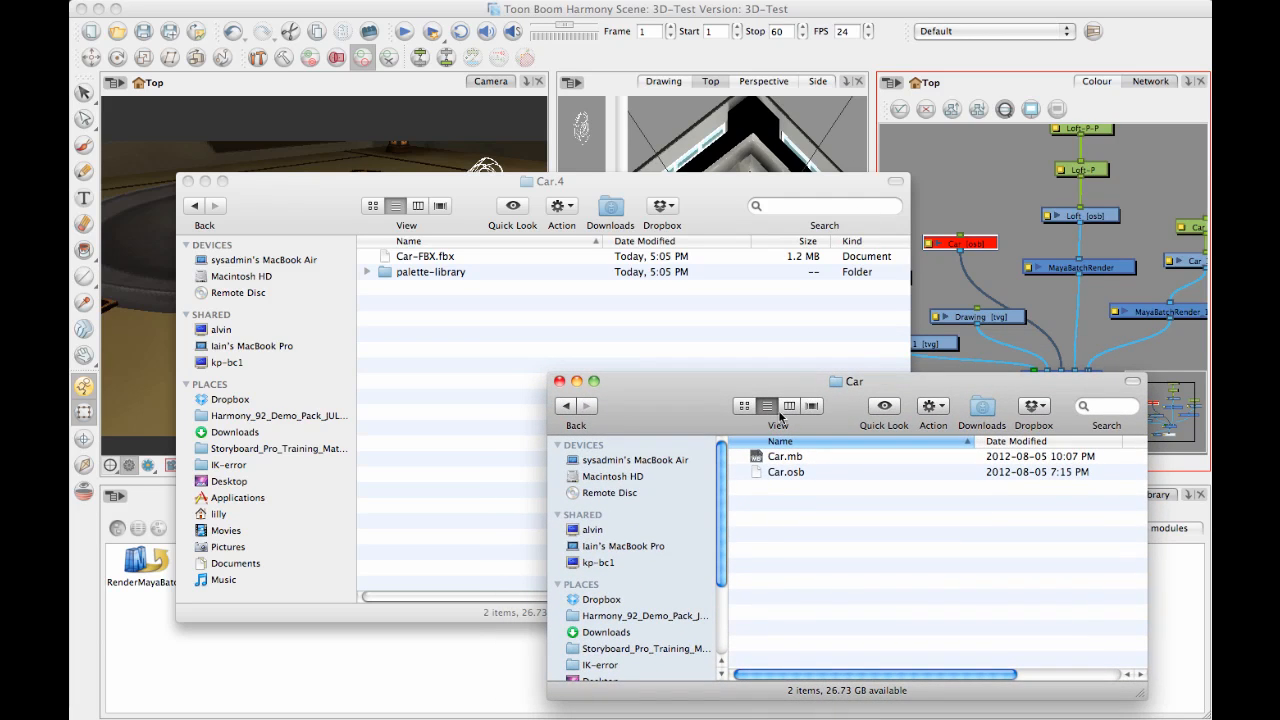
click(790, 460)
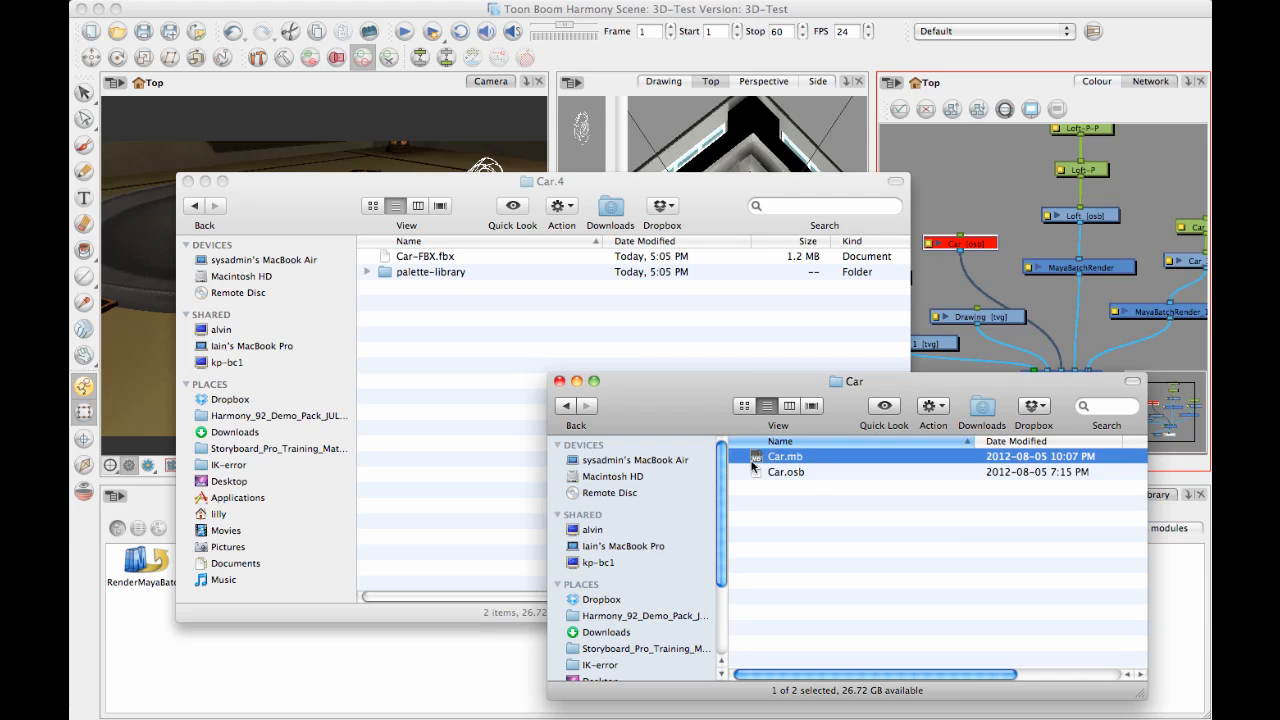
click(430, 376)
key(super+v)
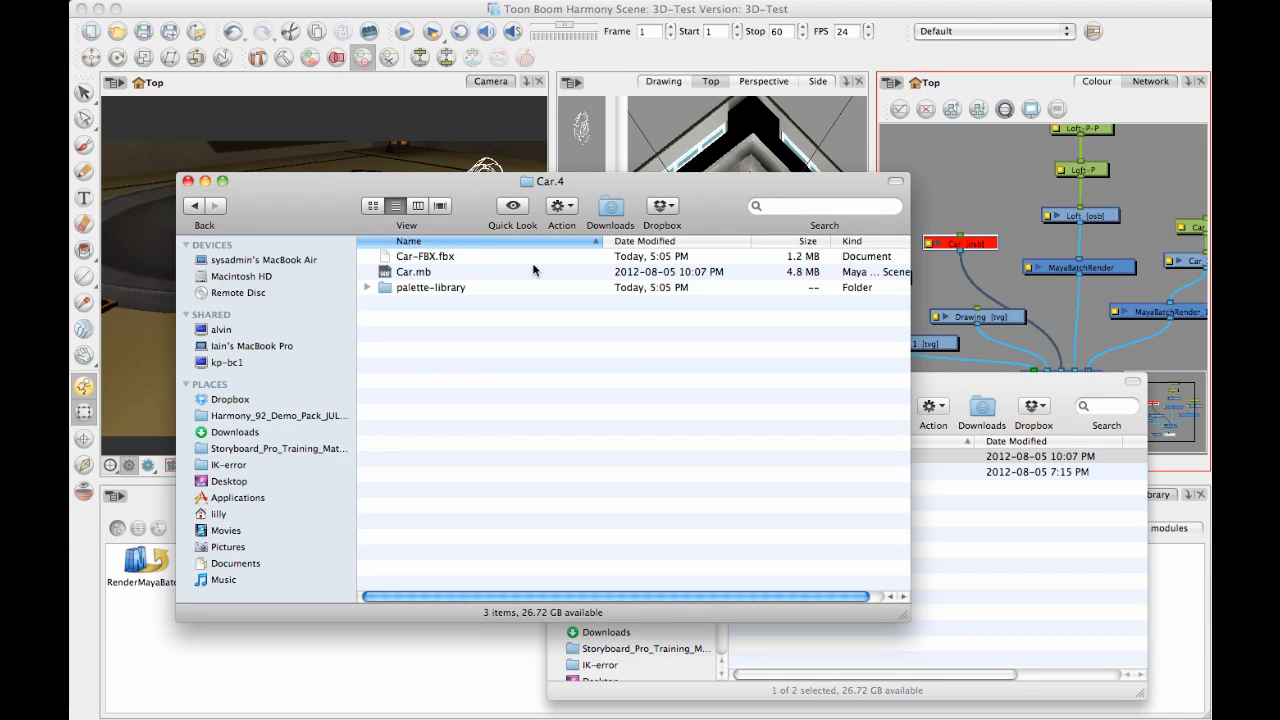
Rename the copied Car.mb to Car-FBX.mb and compare its name with Car-FBX.fbx.
click(416, 272)
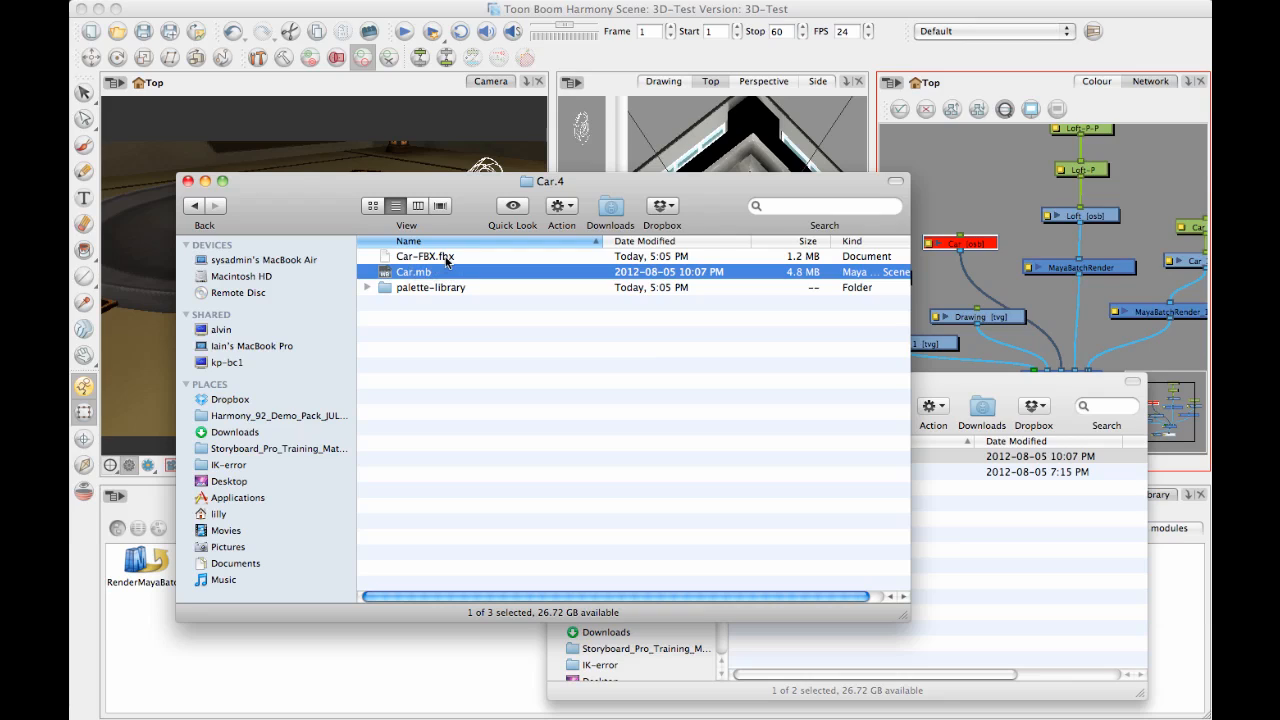
click(408, 274)
key(Right)
text(-FBX)
key(Return)
click(425, 259)
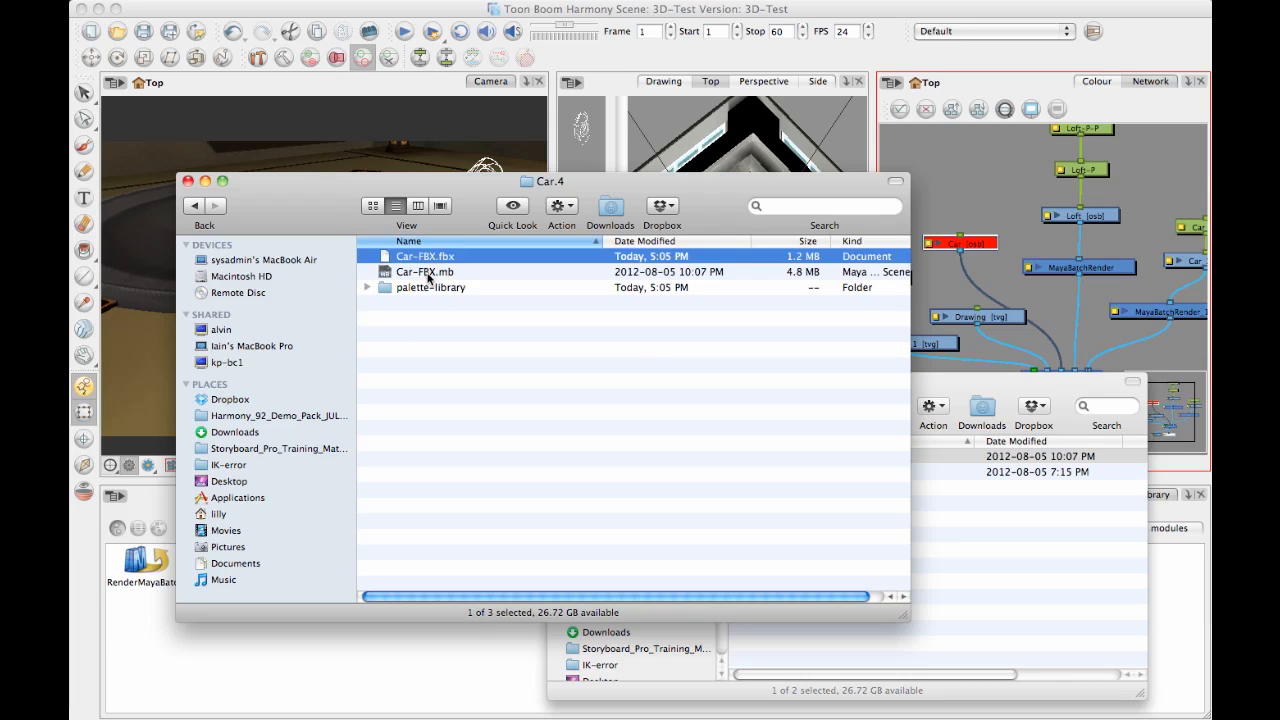
click(428, 272)
click(434, 256)
click(438, 272)
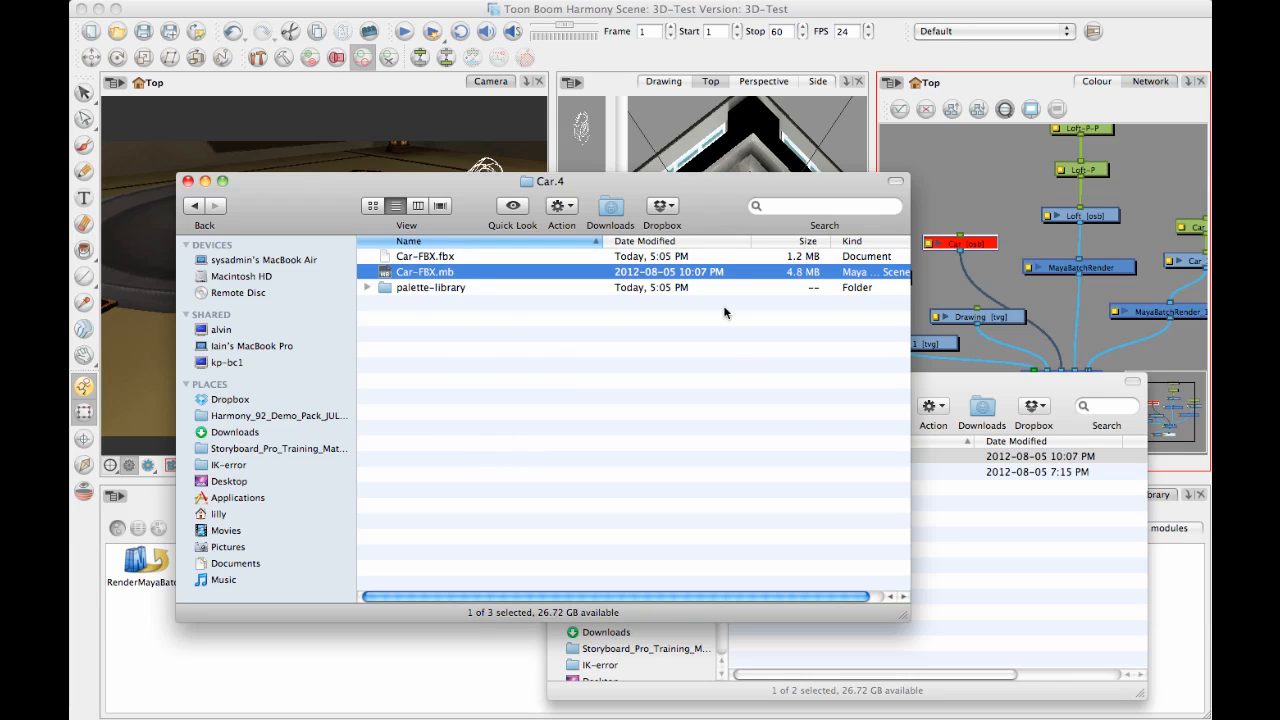
Open the scene's Loft element folder in one Finder window and the FINAL_MODELS Loft folder in the other.
click(195, 206)
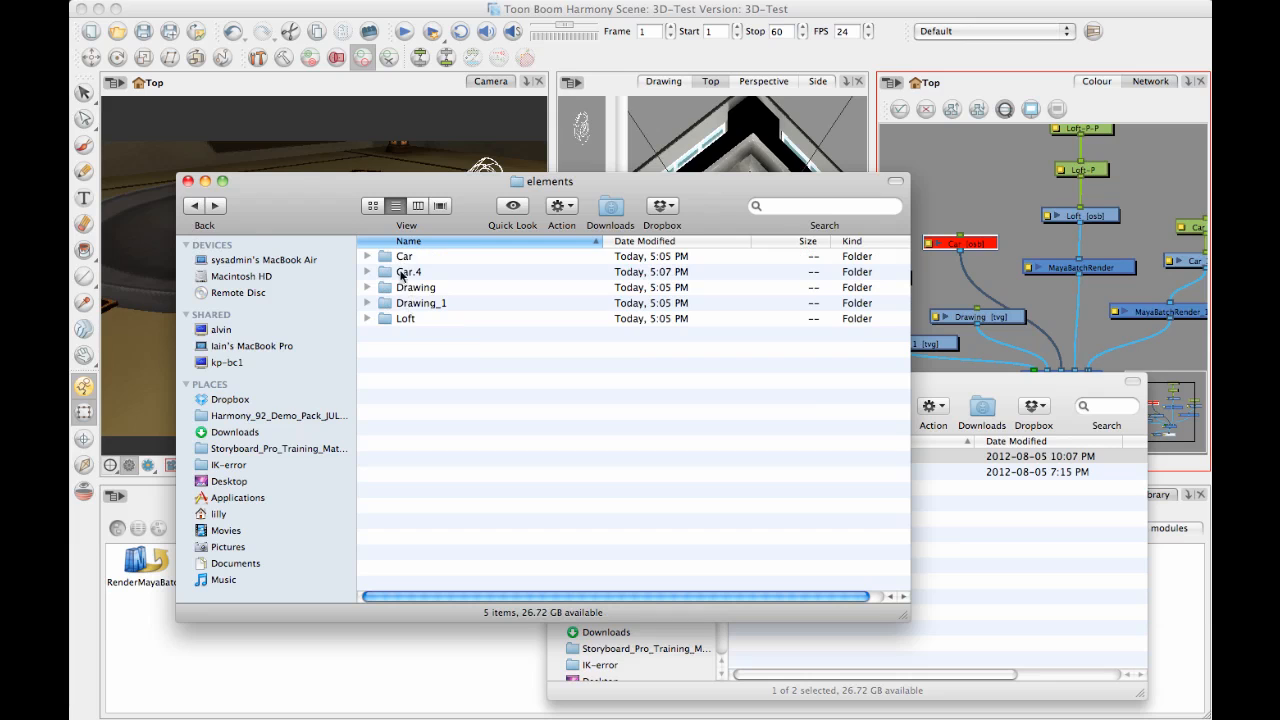
double_click(404, 319)
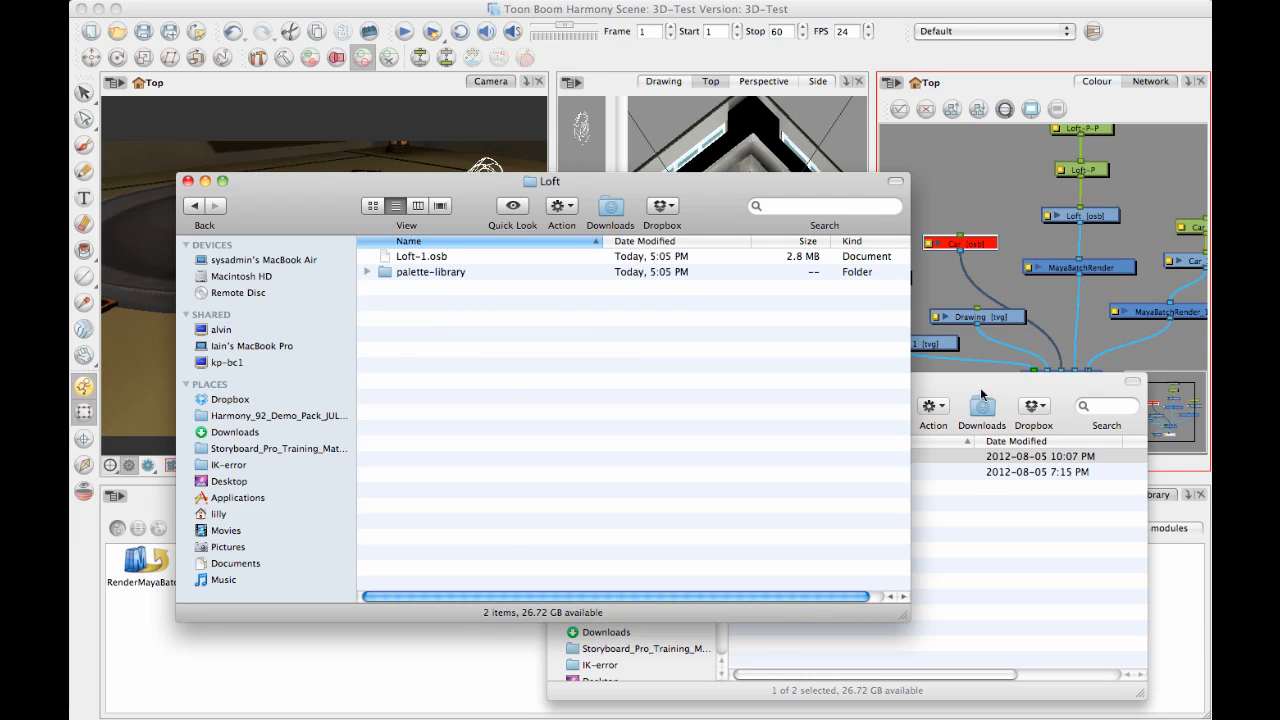
drag(981, 395, 1008, 352)
click(591, 364)
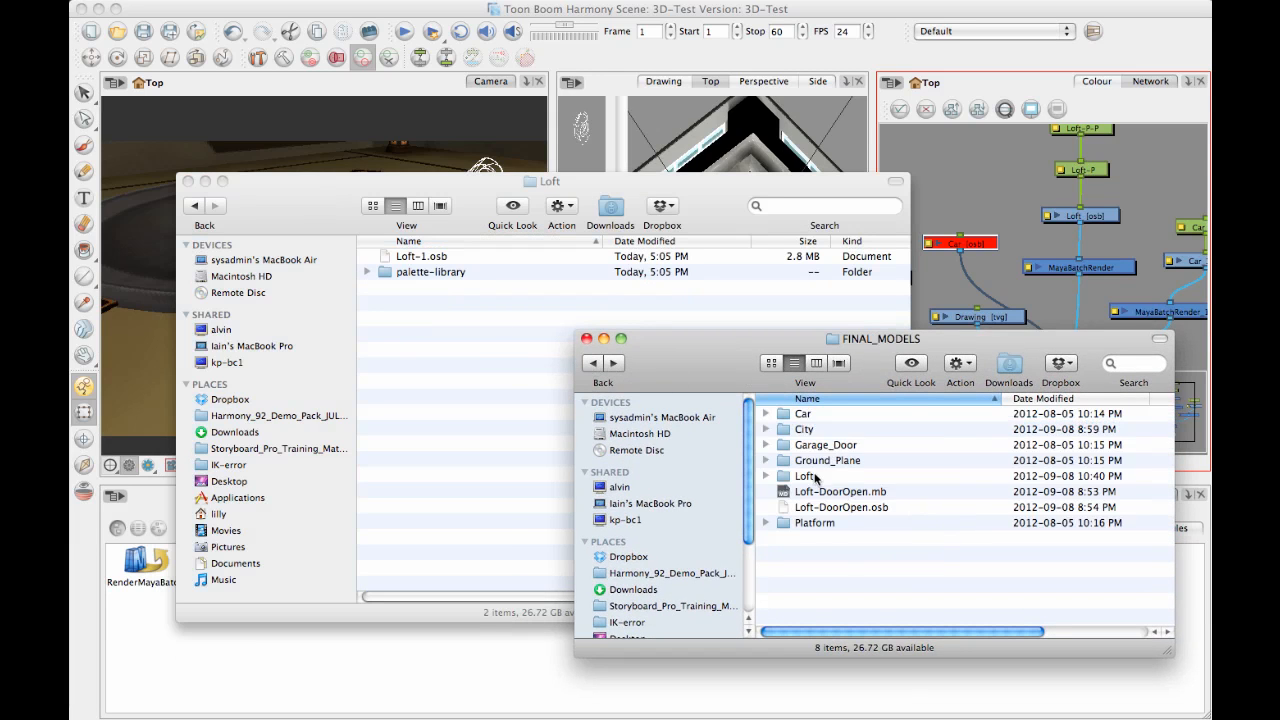
double_click(818, 477)
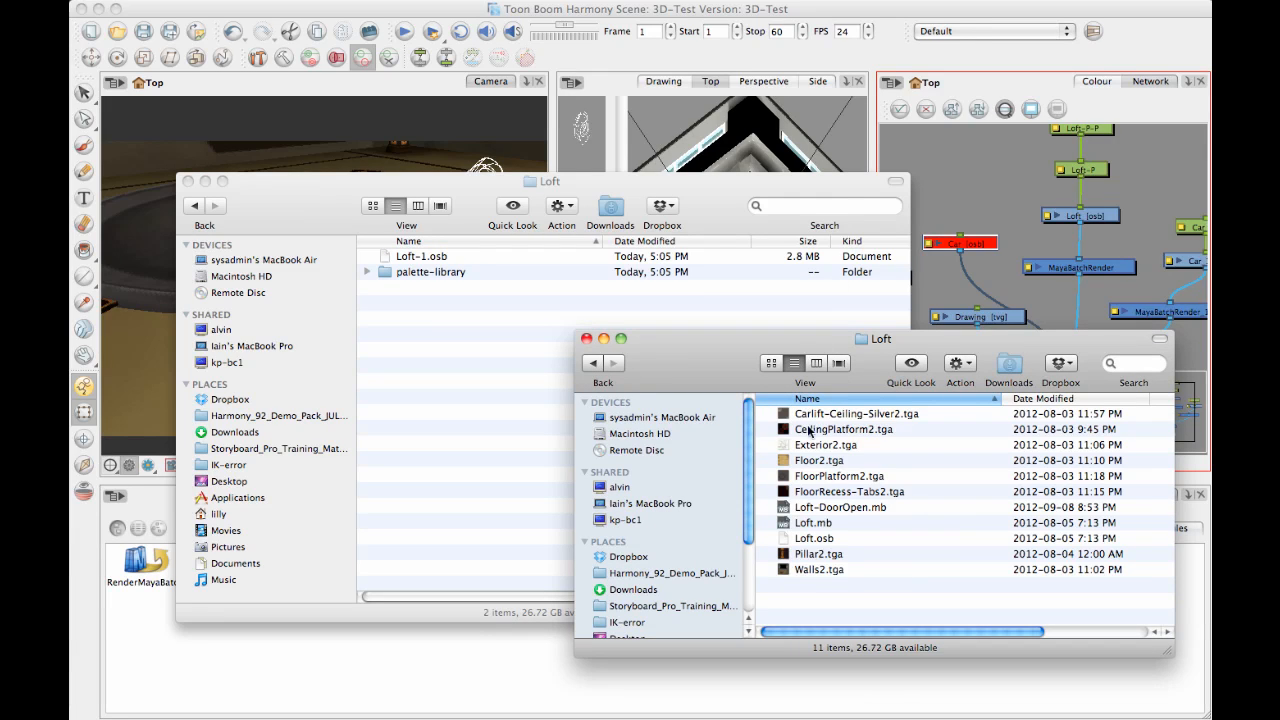
Copy Loft.mb and all eight TGA texture files from the FINAL_MODELS Loft folder into the scene's Loft element folder.
click(818, 569)
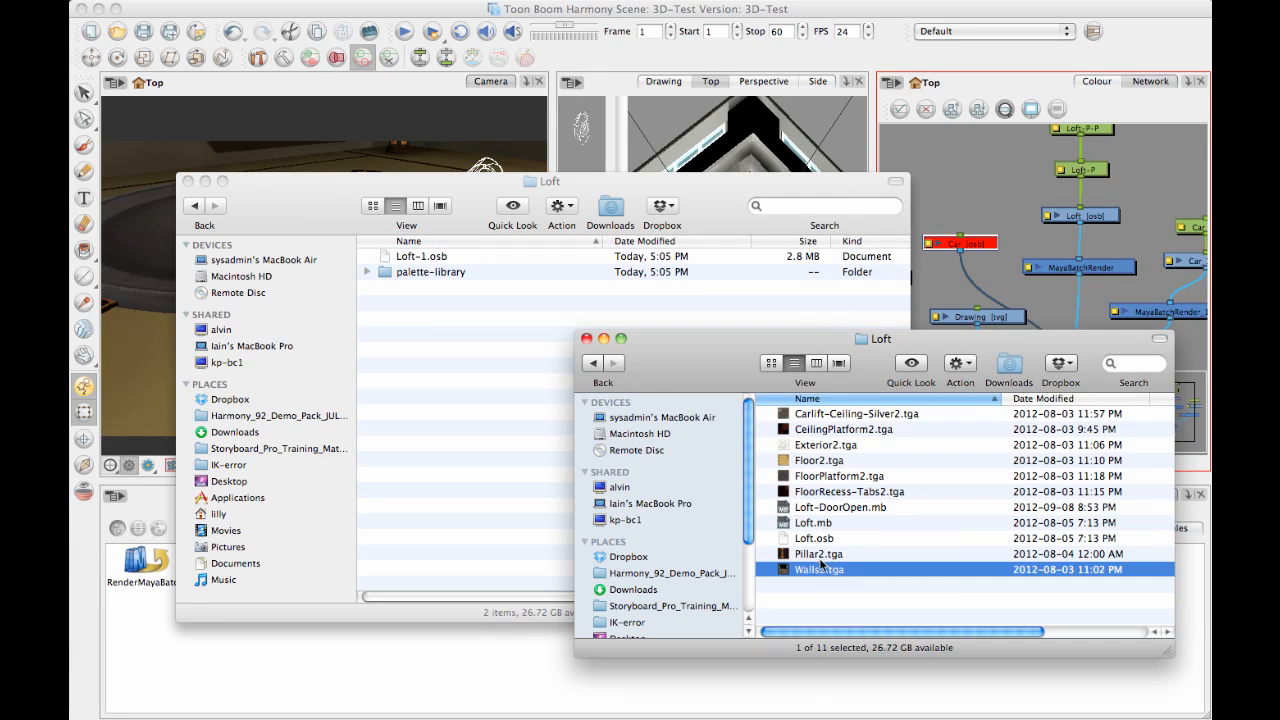
super+click(812, 555)
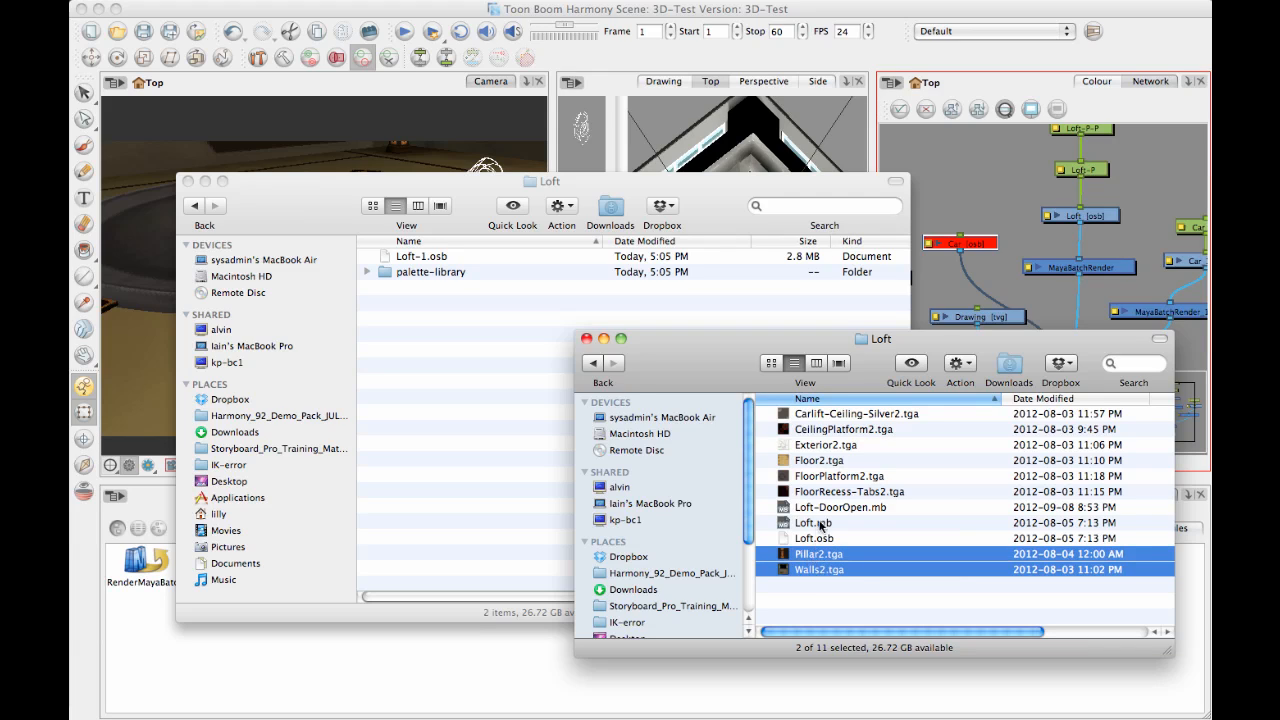
super+click(828, 523)
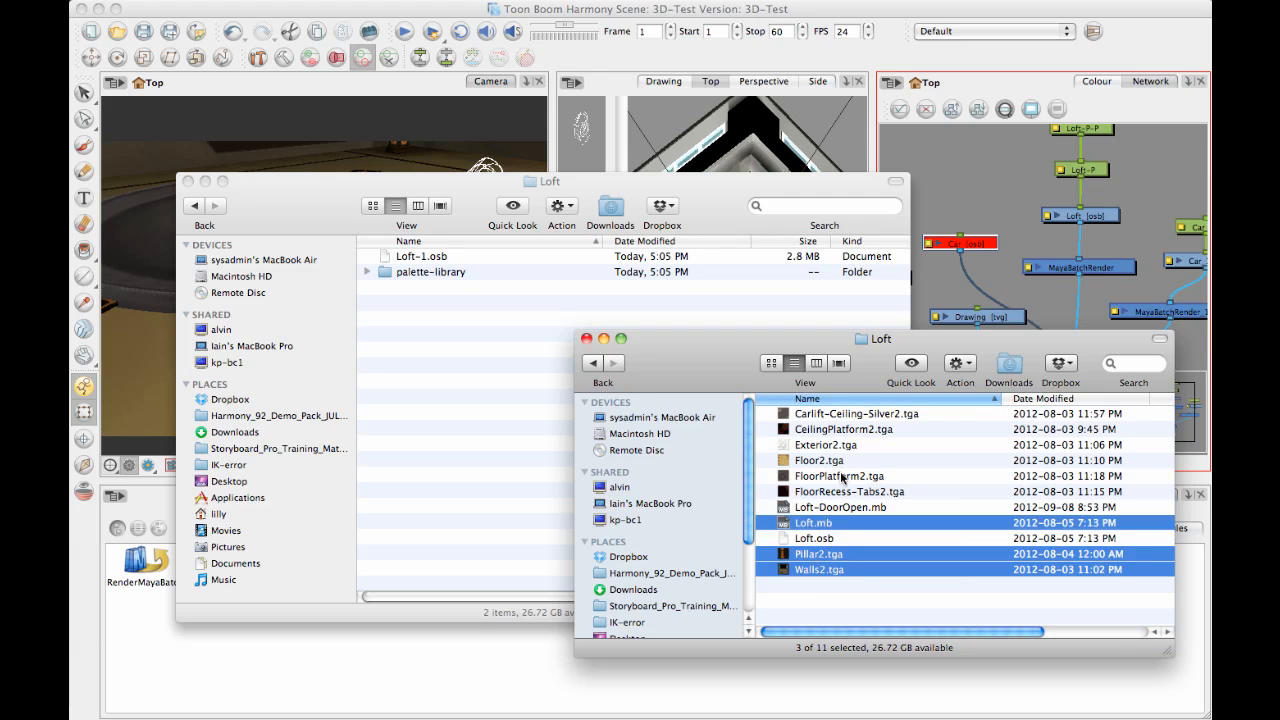
super+click(832, 492)
super+click(834, 477)
super+click(823, 461)
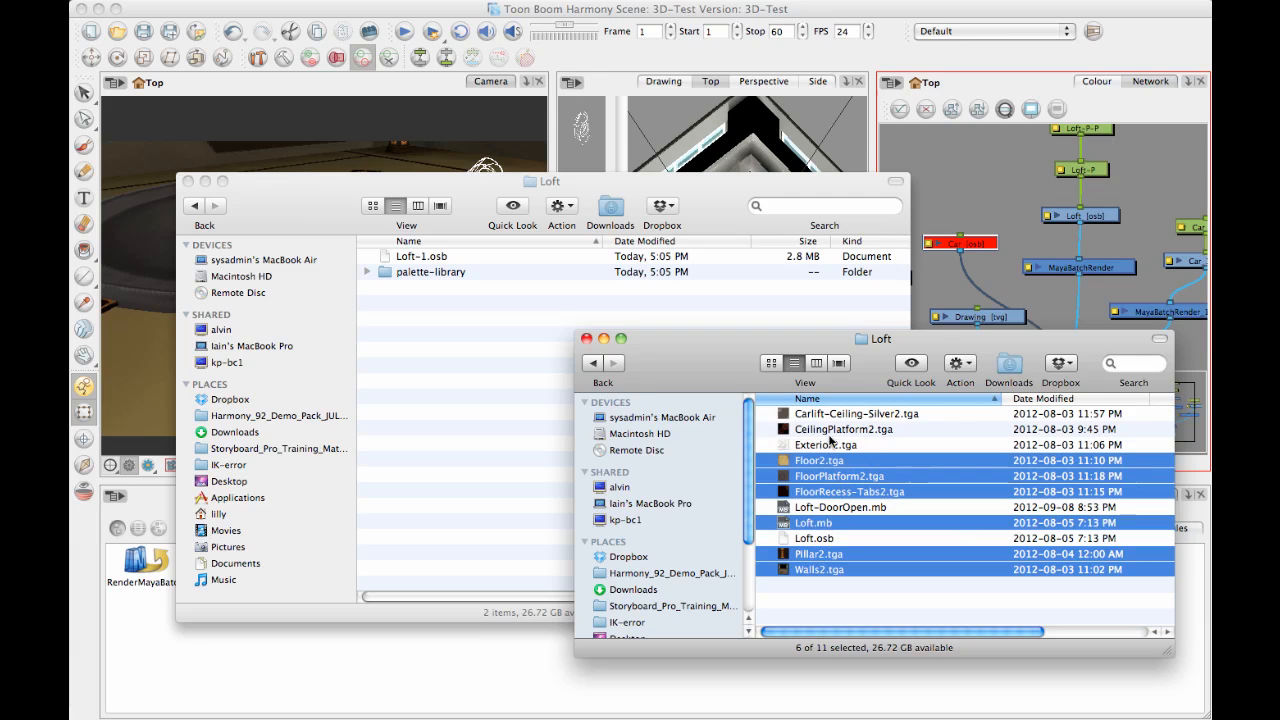
super+click(829, 445)
super+click(828, 430)
super+click(828, 413)
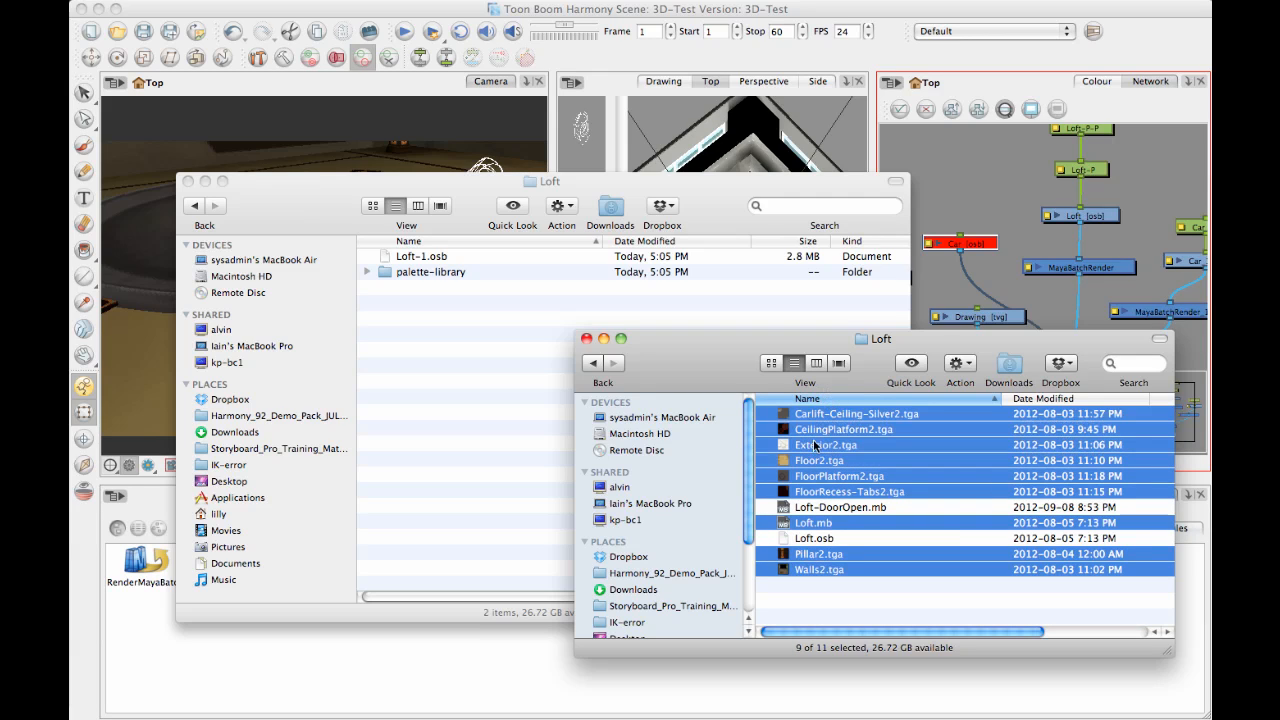
click(408, 438)
key(super+v)
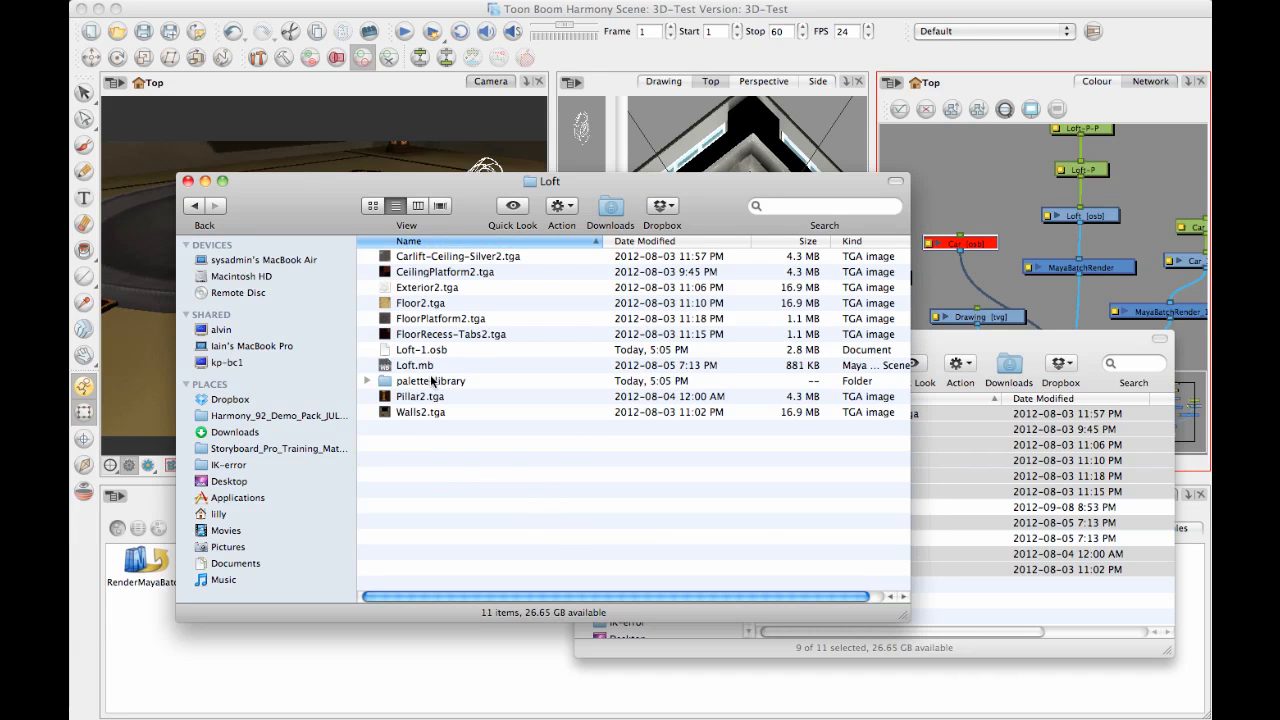
Rename the copied Loft.mb to Loft-1.mb so that it matches Loft-1.osb.
click(416, 367)
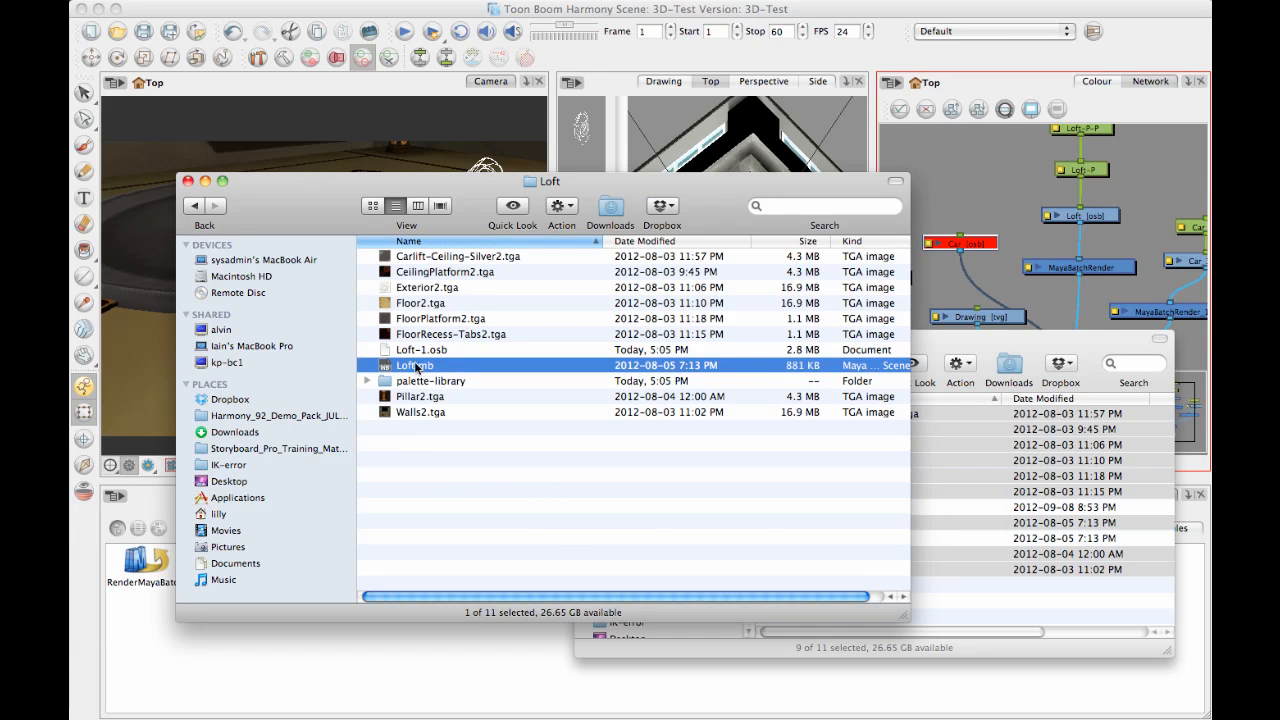
click(414, 367)
key(Right)
text(-1)
key(Return)
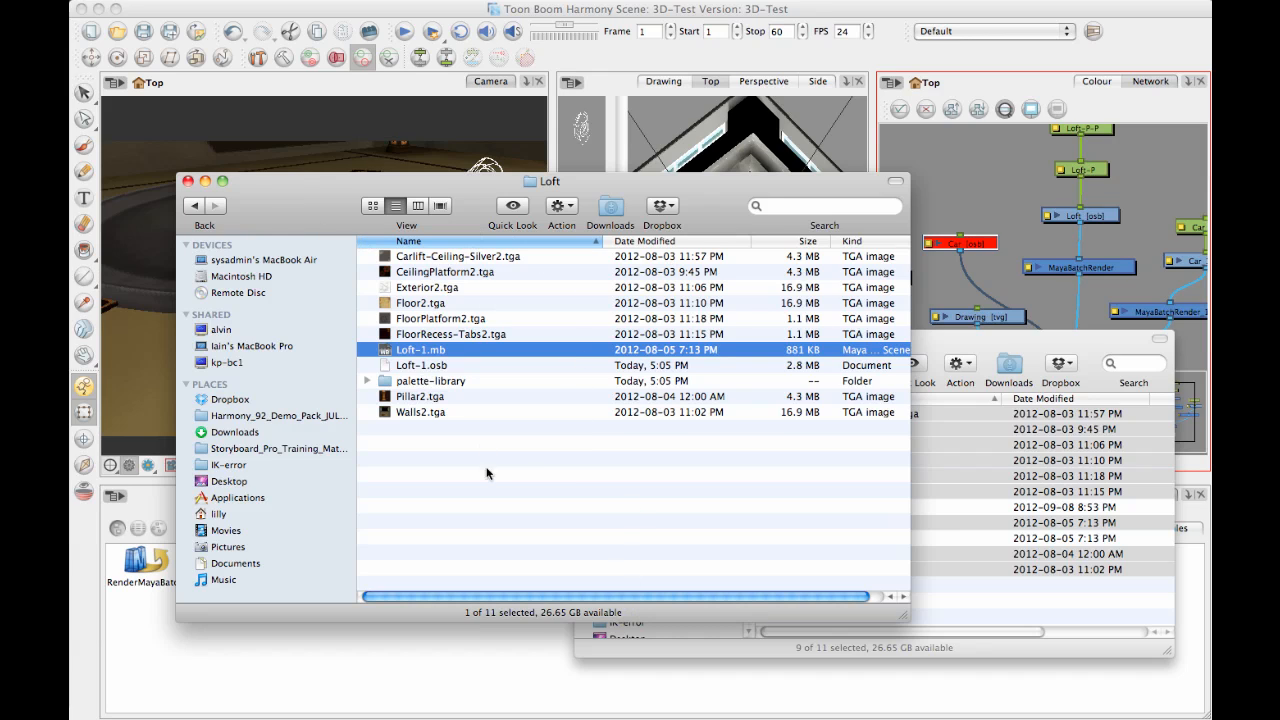
click(479, 556)
Quit Harmony, relaunch it in Work Offline mode and reopen the 3D-Test scene.
click(904, 161)
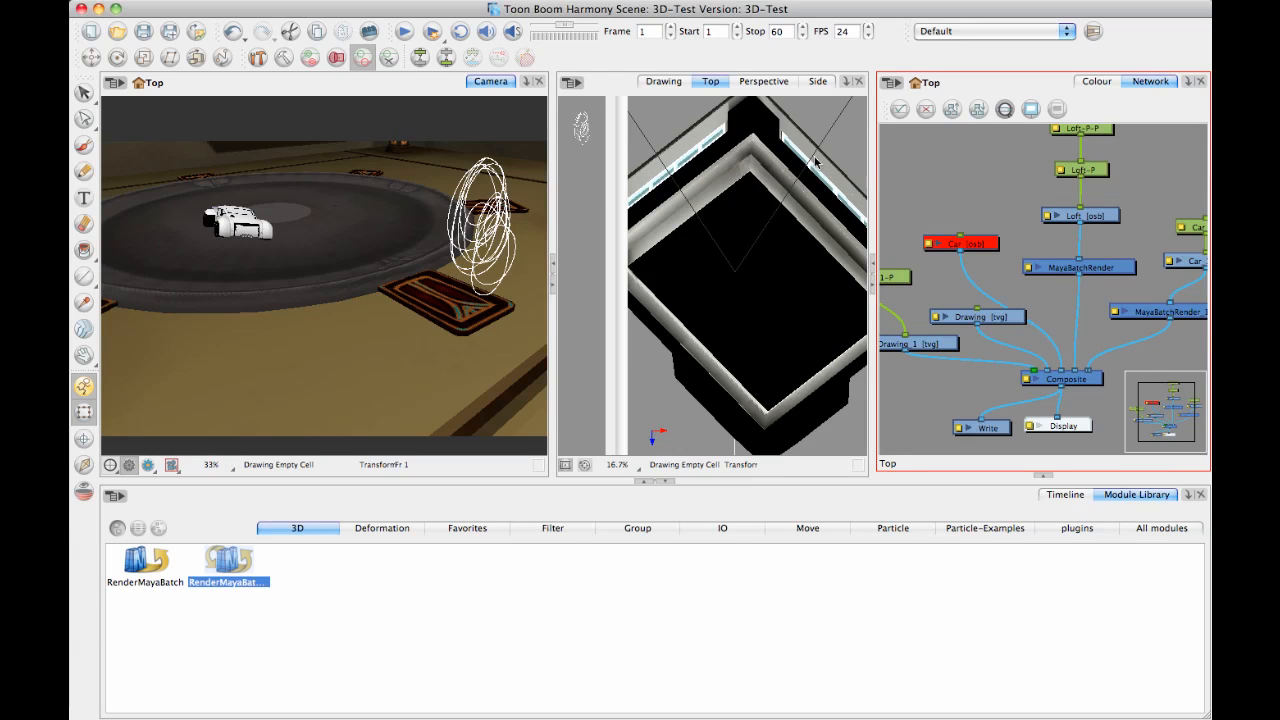
click(134, 2)
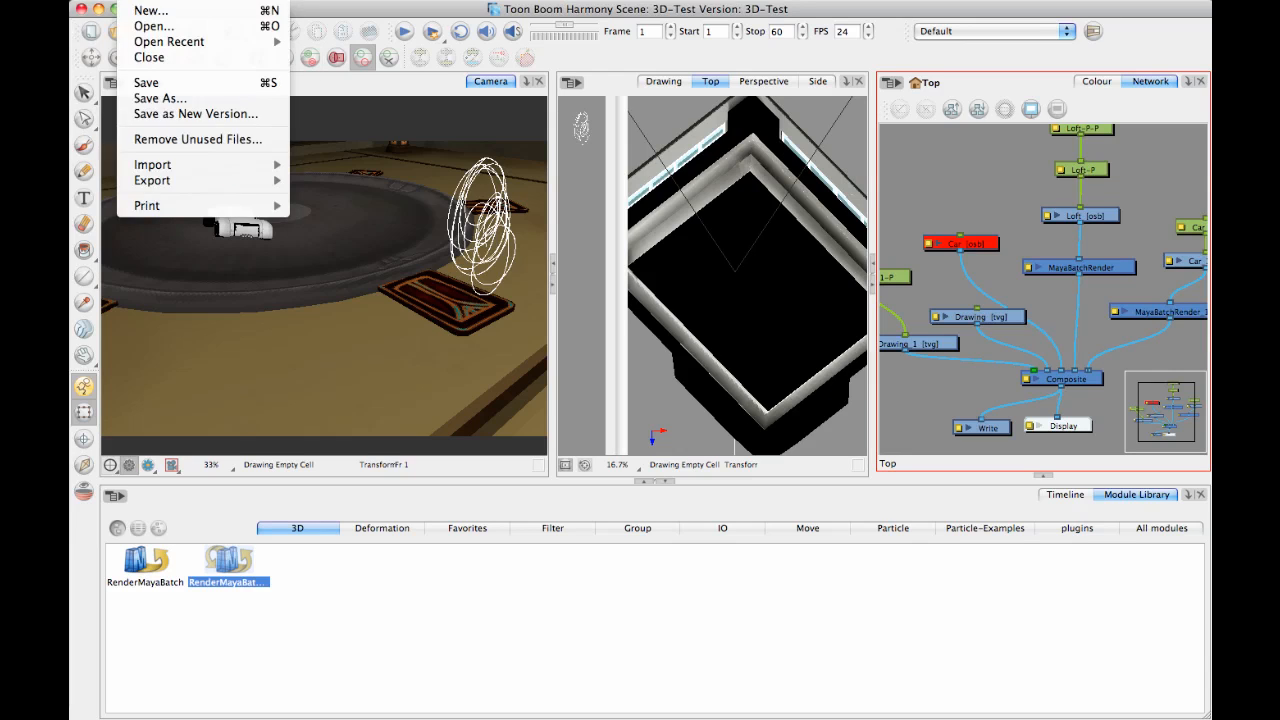
click(114, 147)
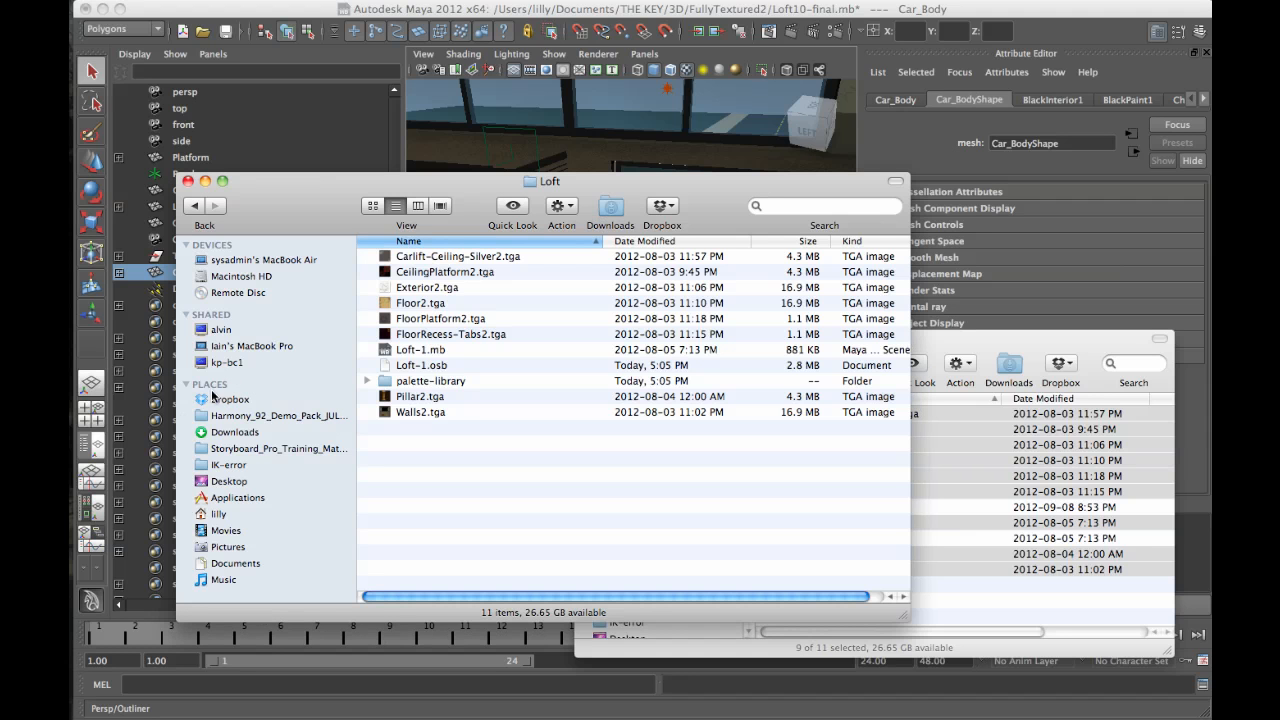
click(74, 567)
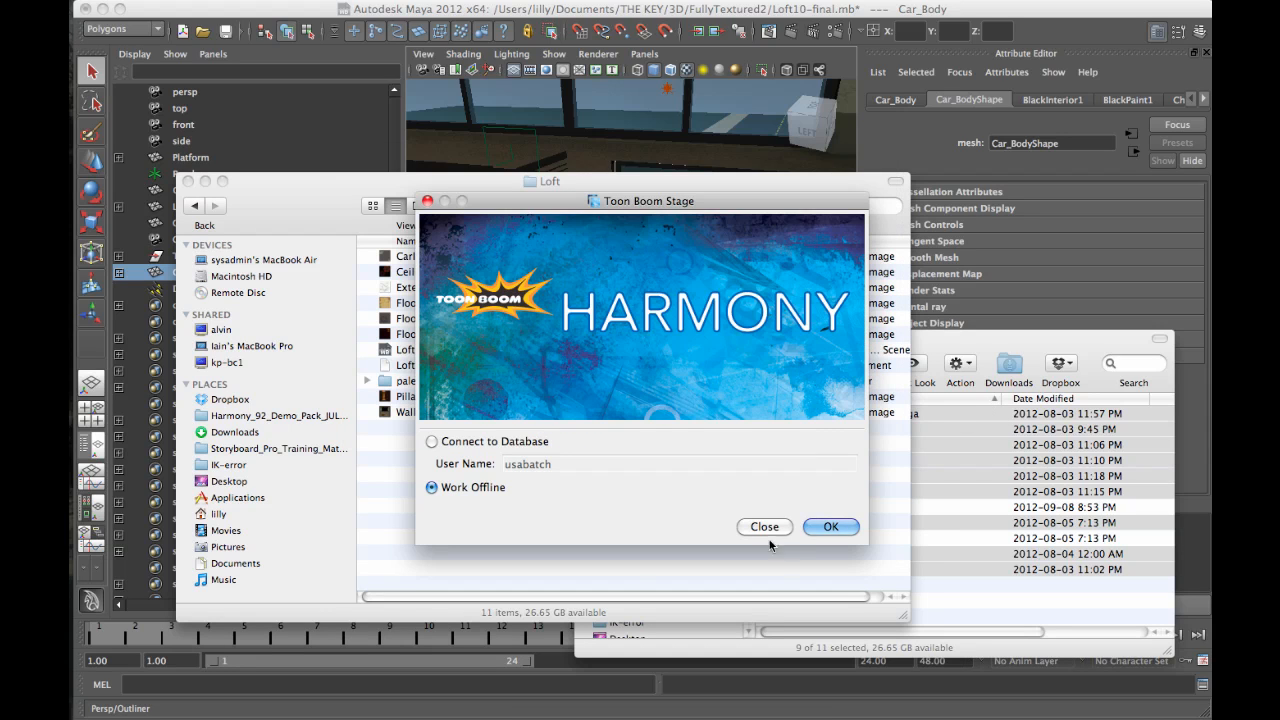
click(827, 527)
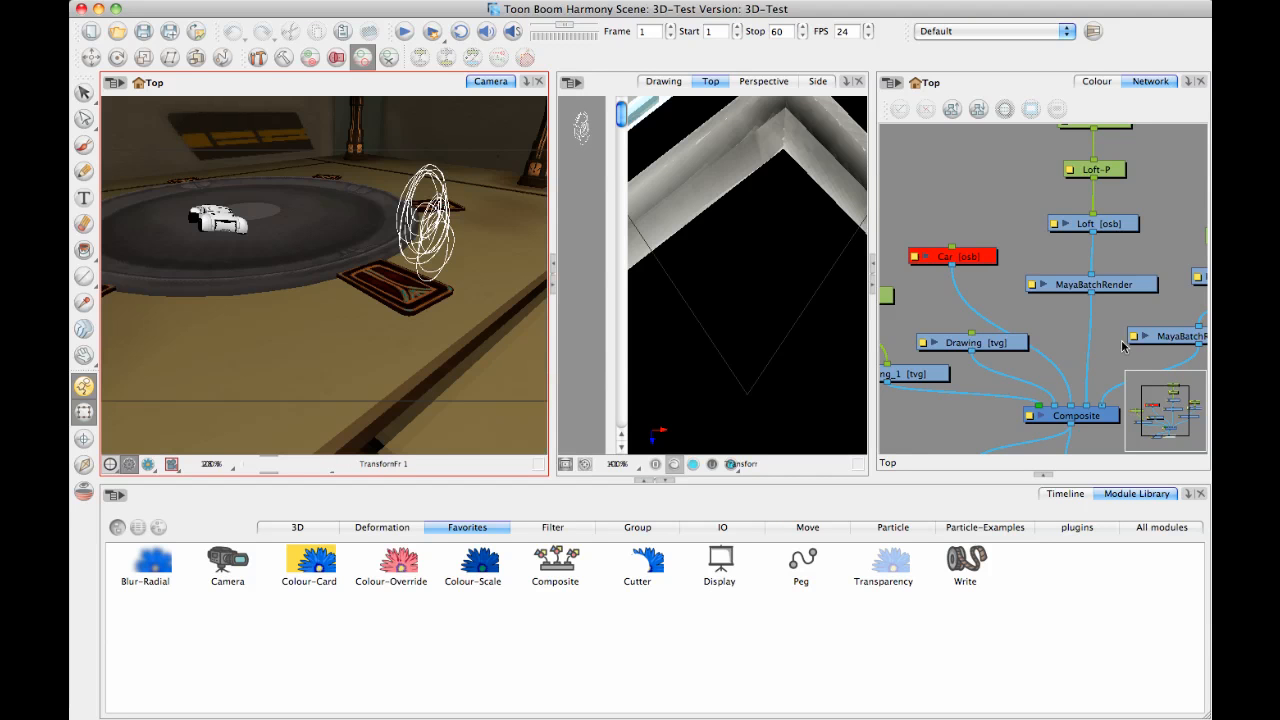
Line up the MayaBatchRender_1 module beneath the Car_1 module in the network.
key(space)
drag(1164, 208, 1084, 253)
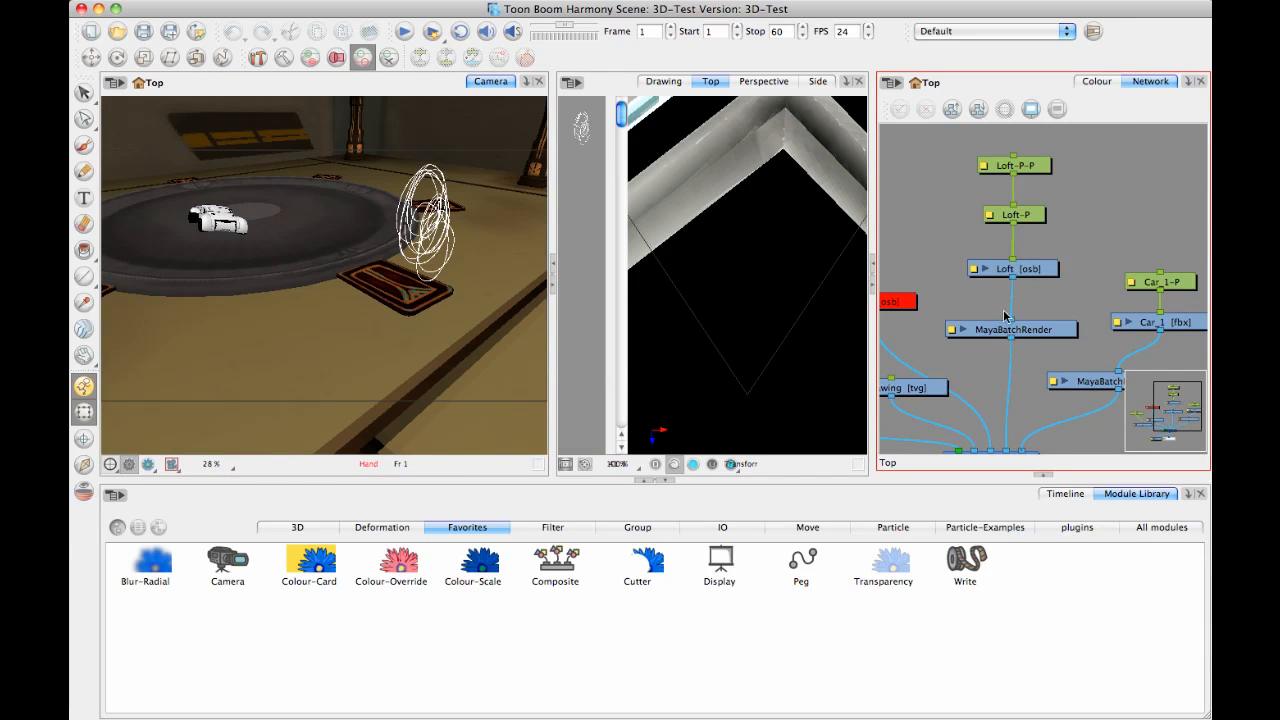
drag(1105, 178, 1075, 148)
click(1157, 345)
drag(1157, 345, 1171, 346)
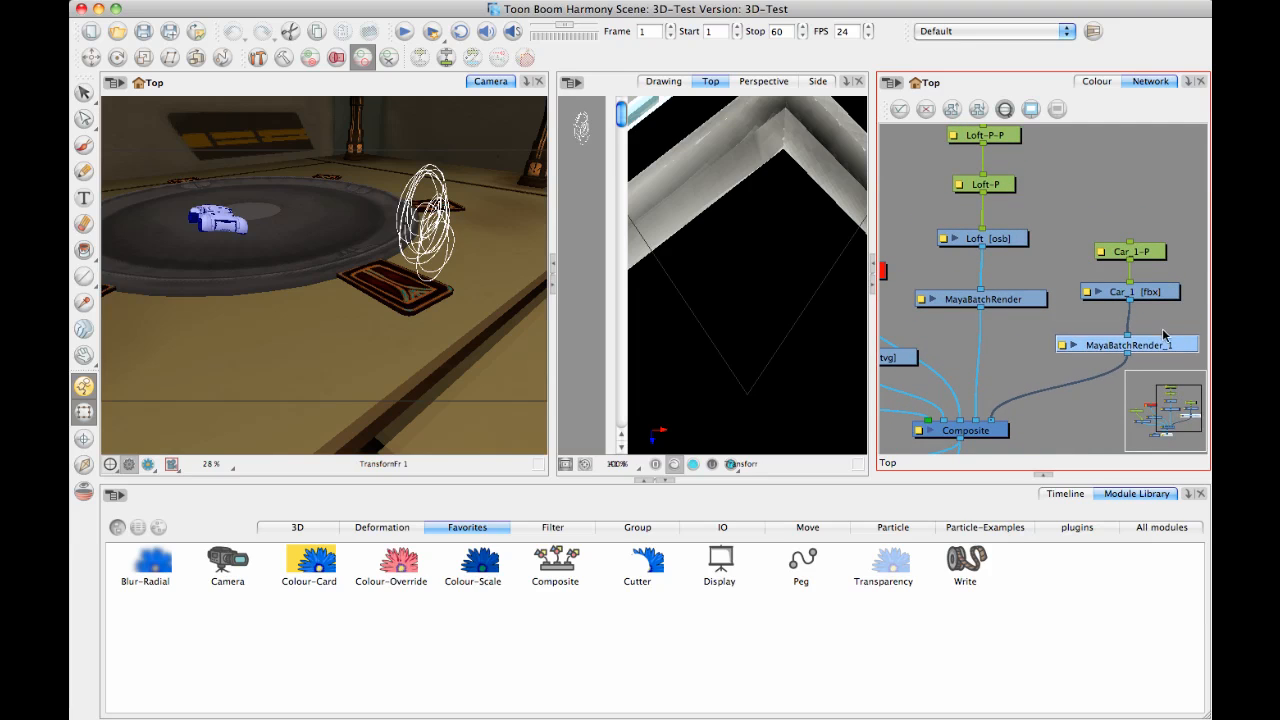
click(1110, 168)
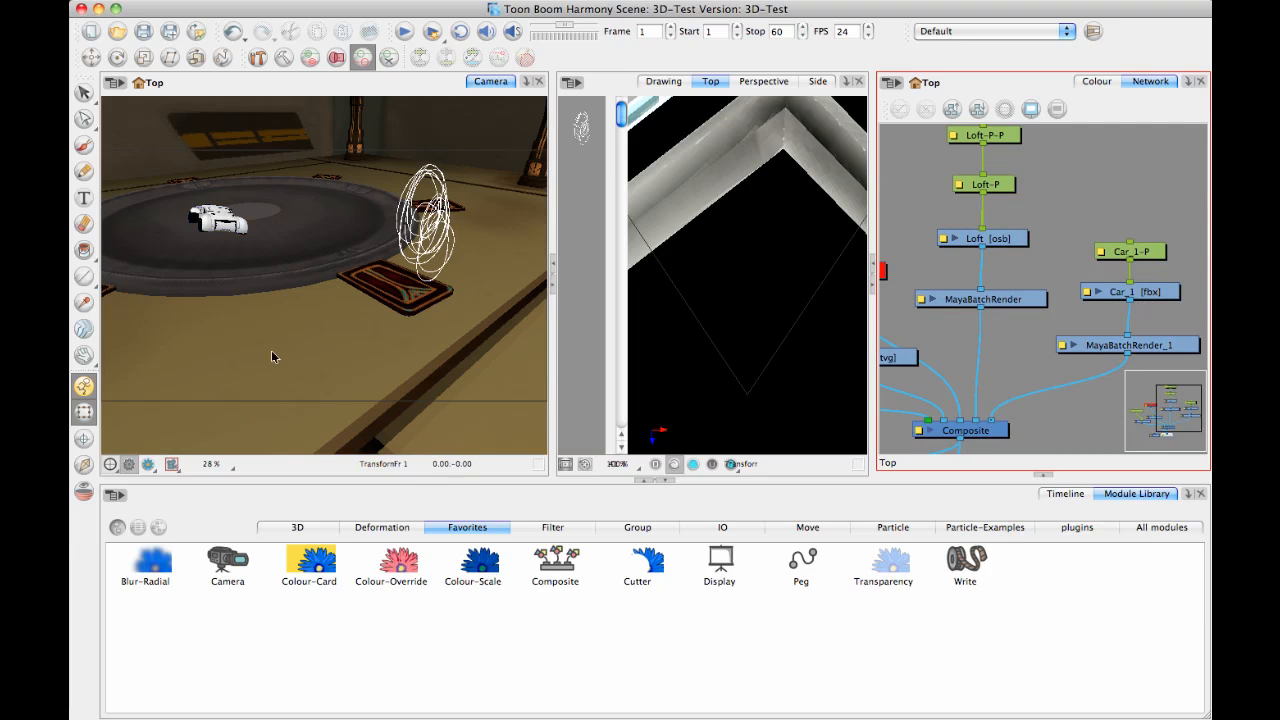
Render a preview of frame 1 in the Camera view and collapse the adjacent Top view to enlarge it.
click(148, 464)
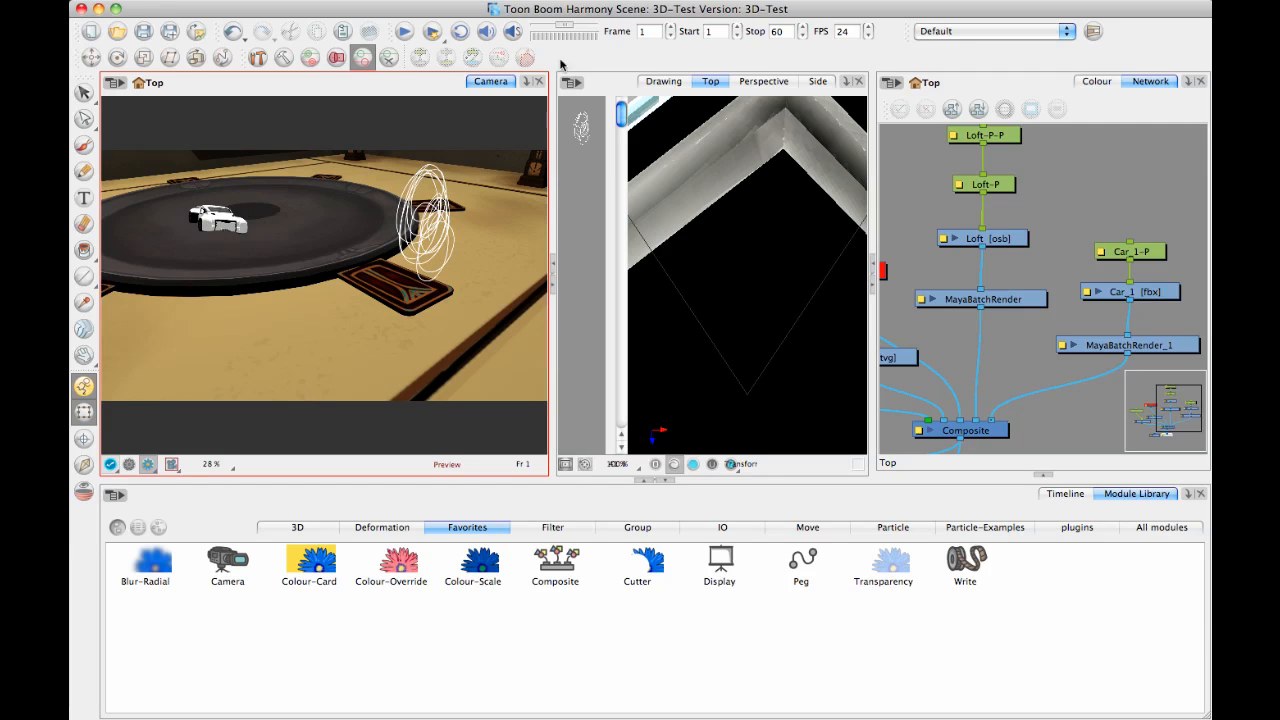
click(555, 288)
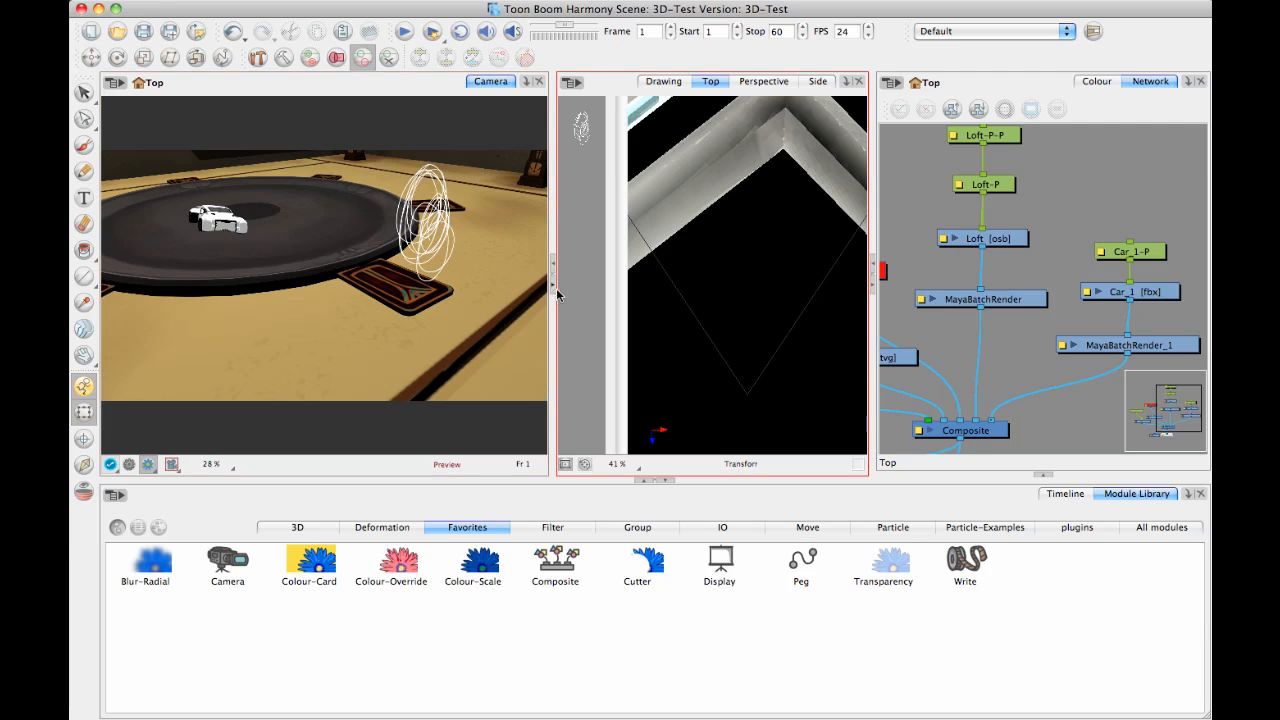
click(553, 286)
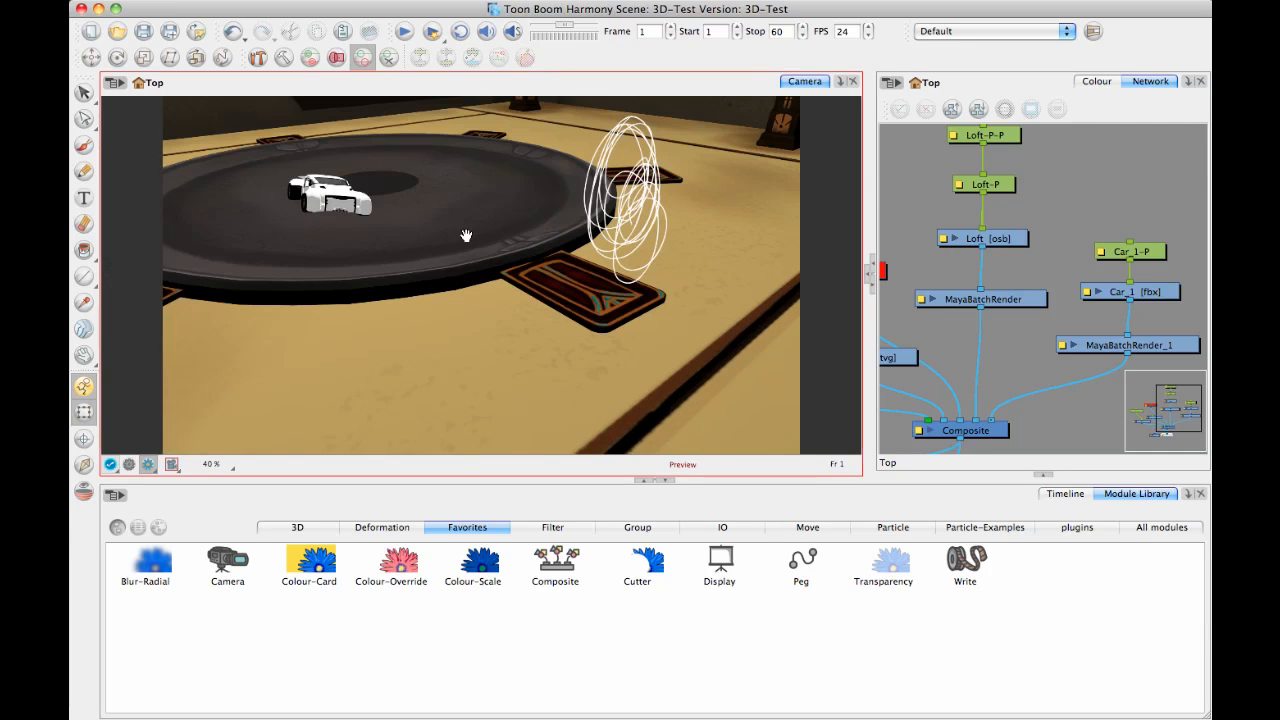
Examine the rendered preview up close, including the floor tab textures, the car on its platform and the scribble drawing.
key(shift+z)
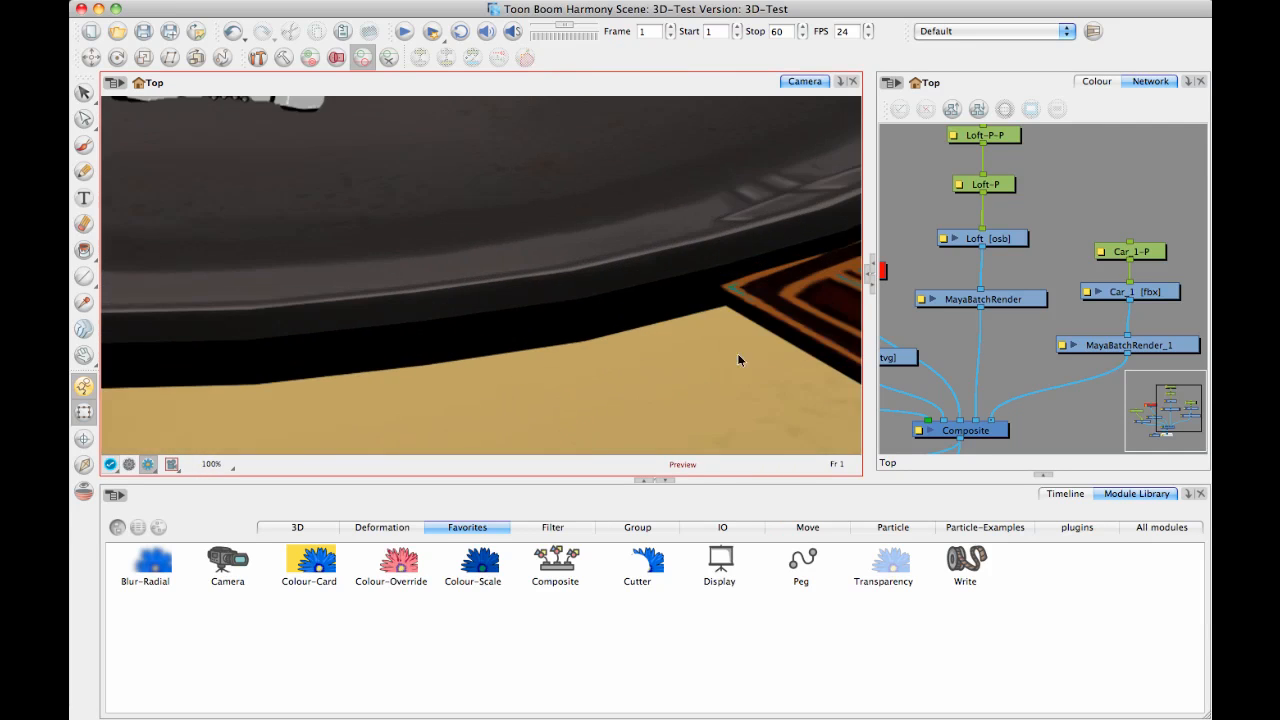
scroll(738, 360, up, 1)
drag(738, 360, 294, 324)
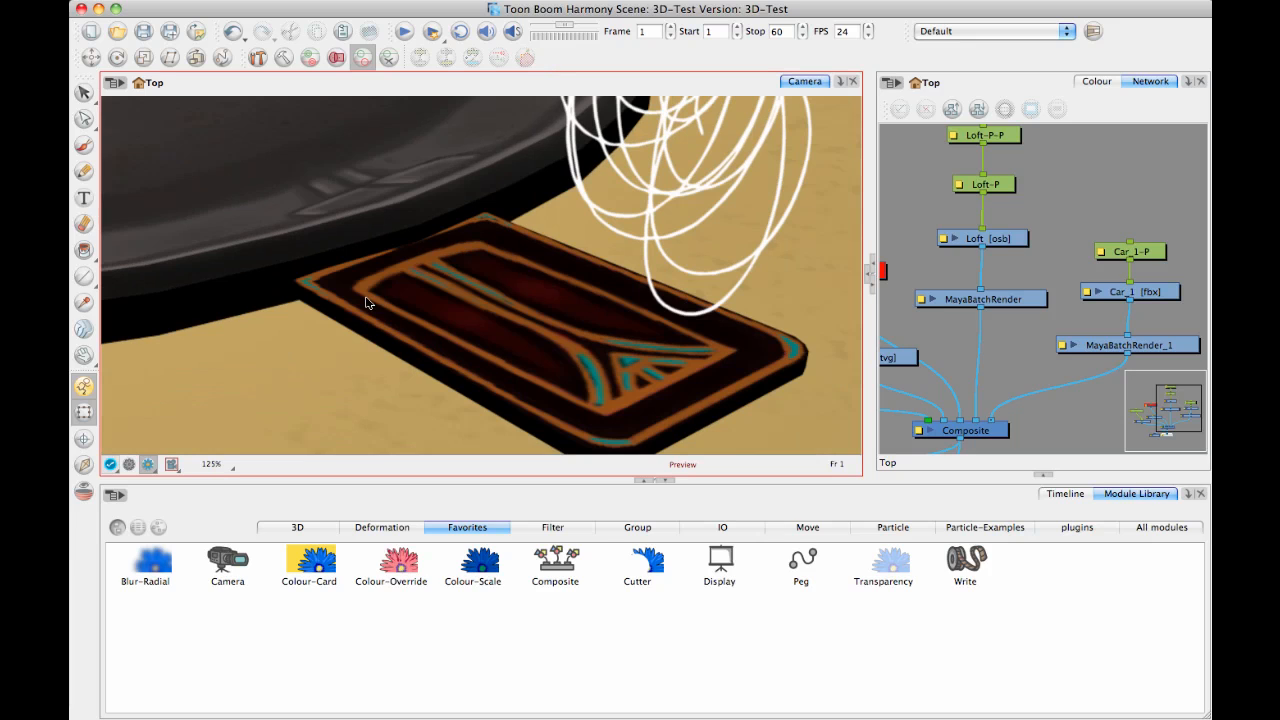
drag(437, 217, 530, 348)
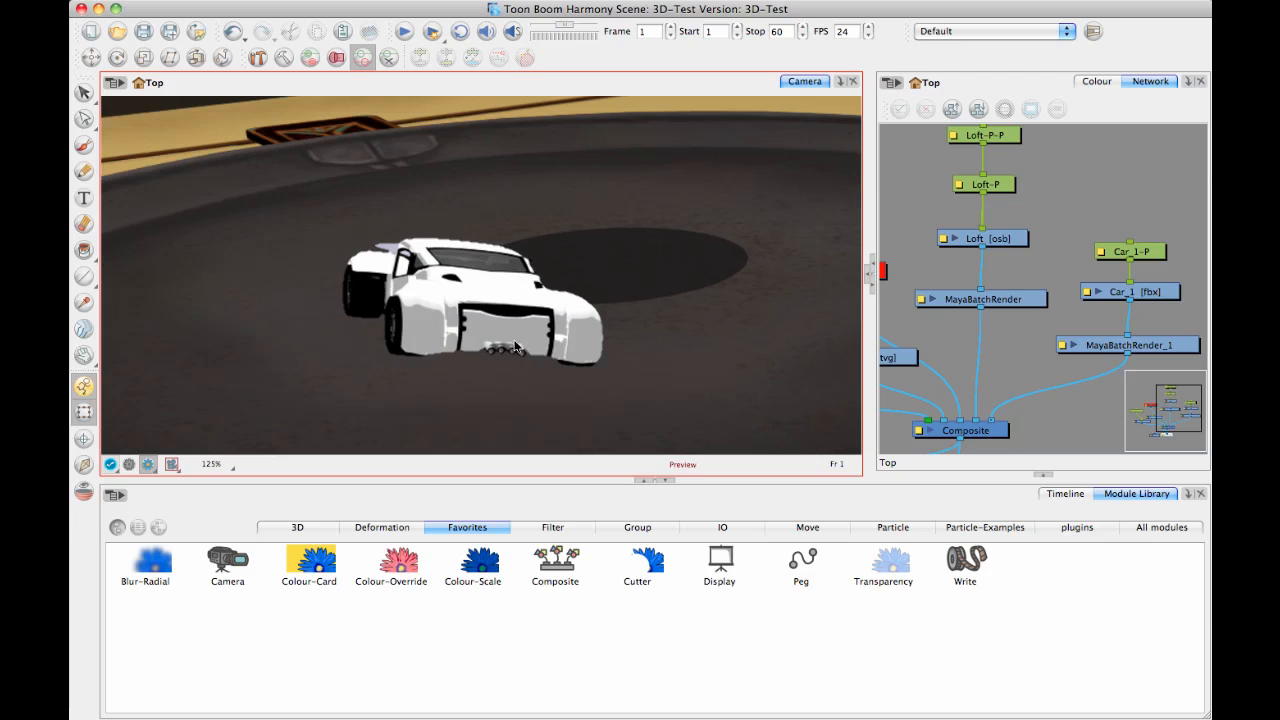
scroll(630, 320, down, 3)
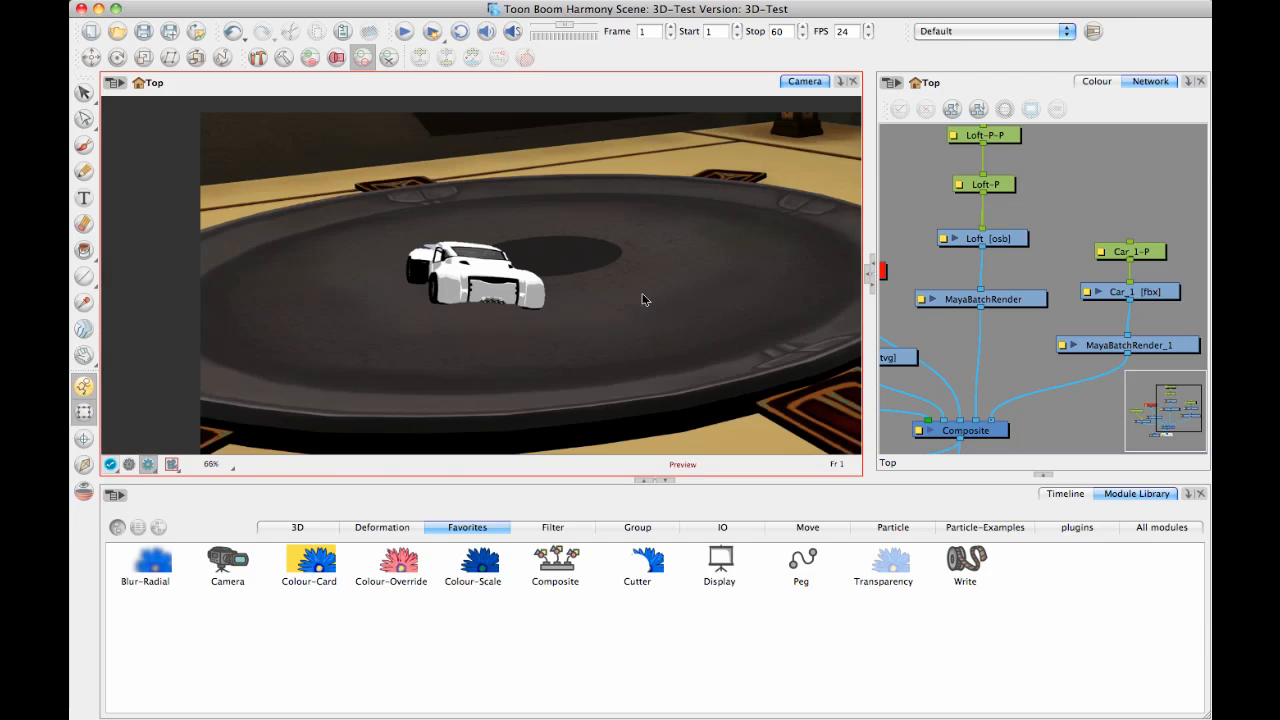
key(2)
key(2)
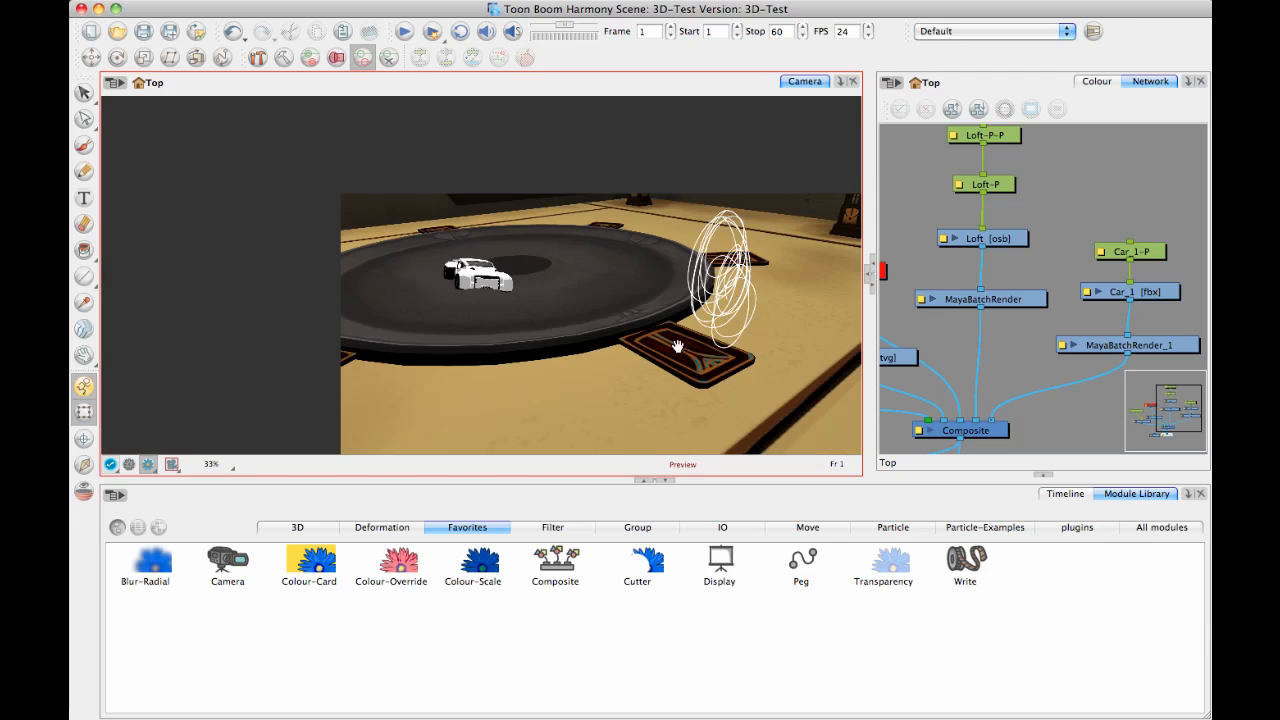
drag(677, 346, 557, 304)
key(1)
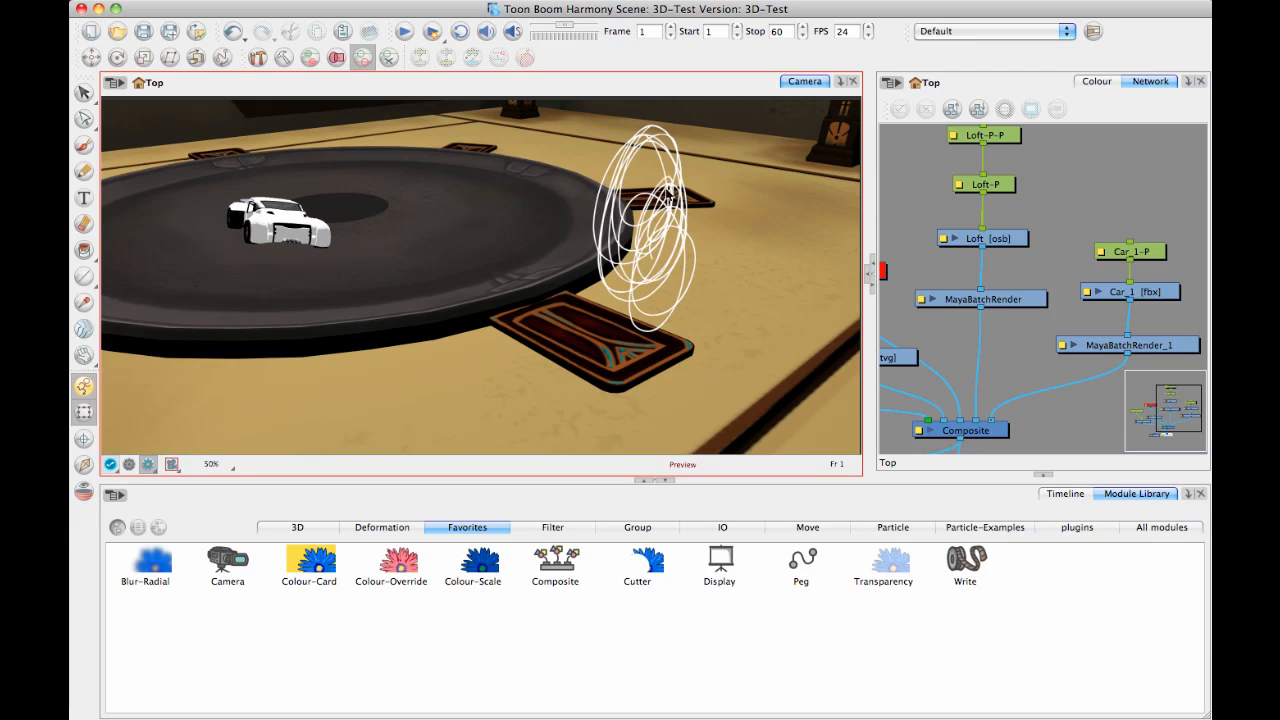
key(2)
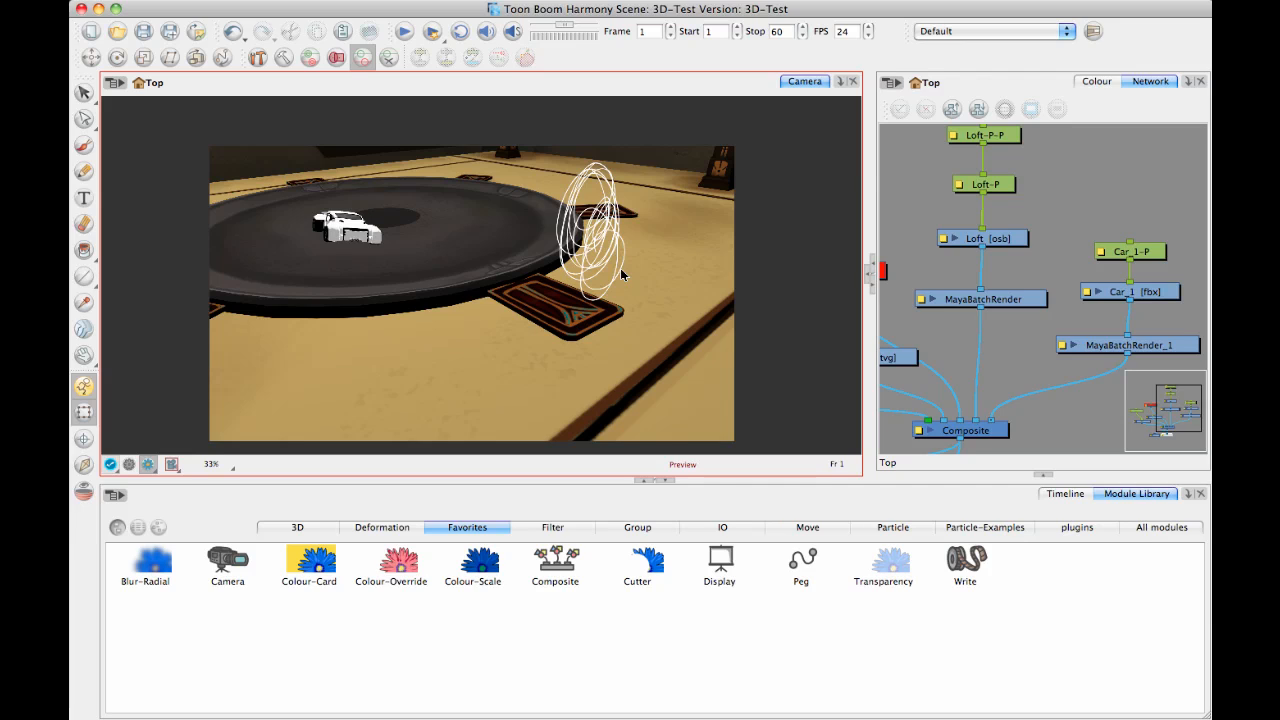
Quit Harmony without saving the 3D-Test scene and relaunch it with Connect to Database.
drag(1019, 140, 1005, 226)
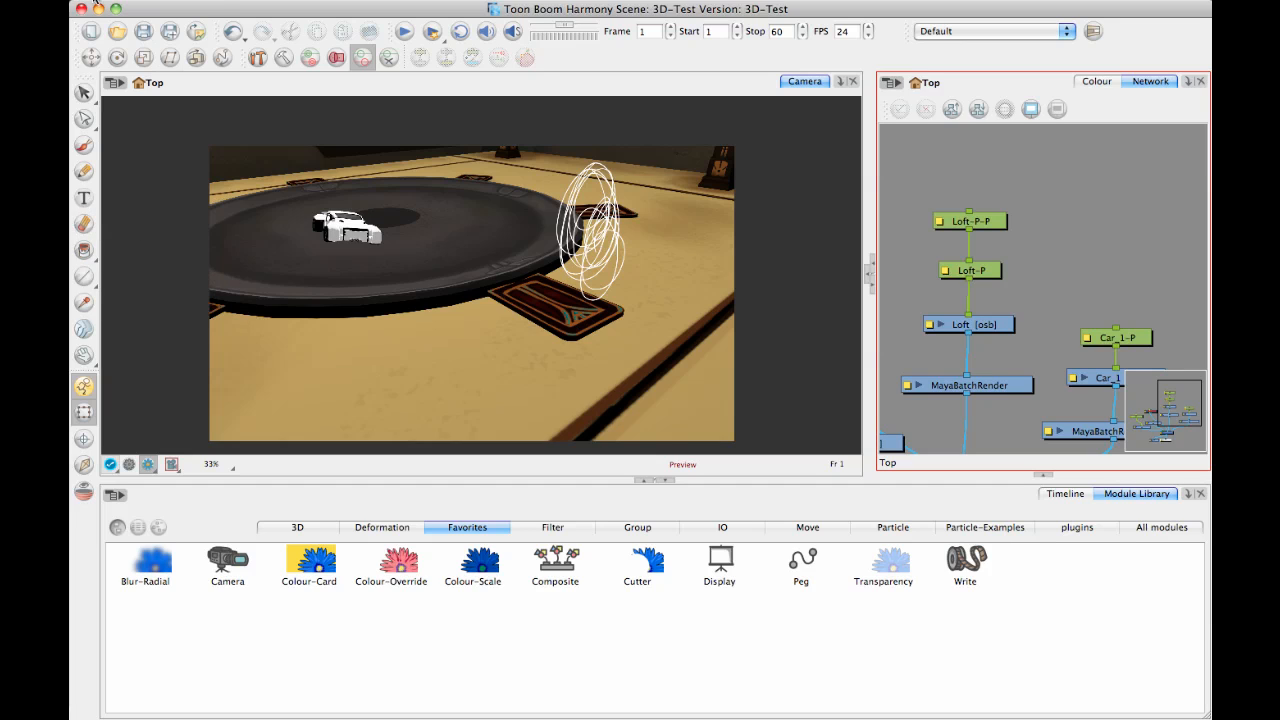
click(97, 4)
click(116, 147)
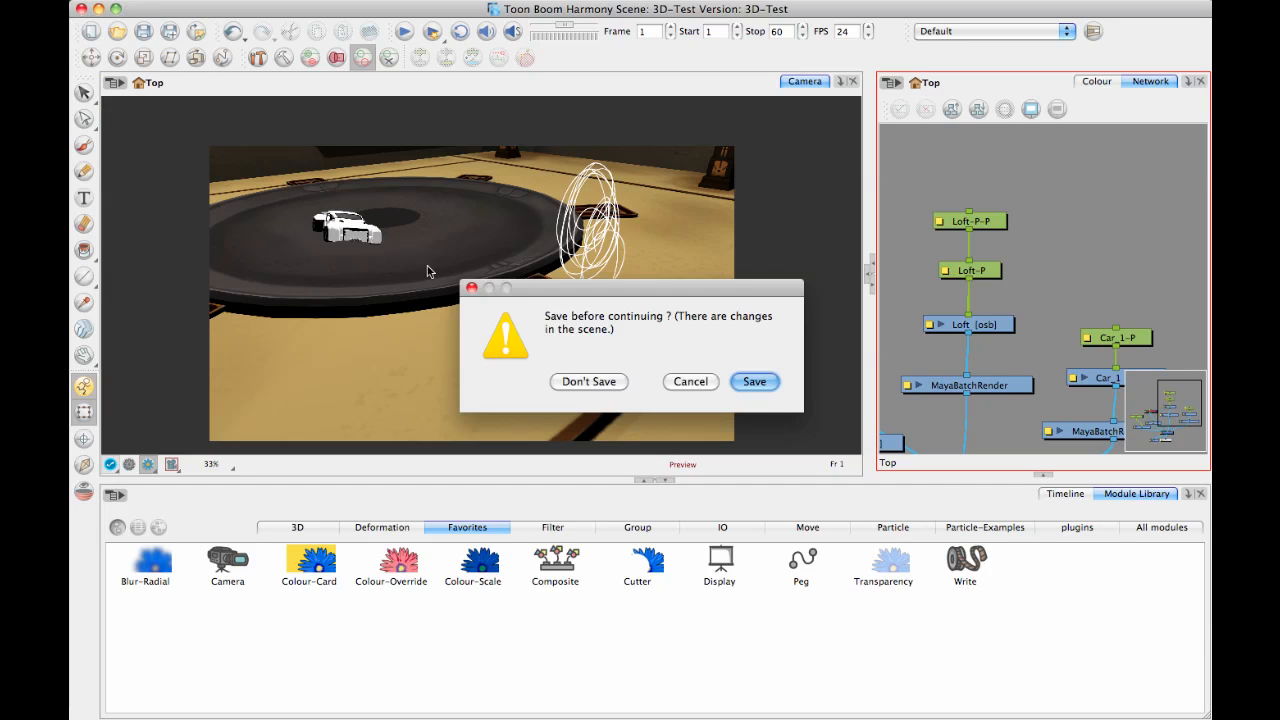
click(586, 381)
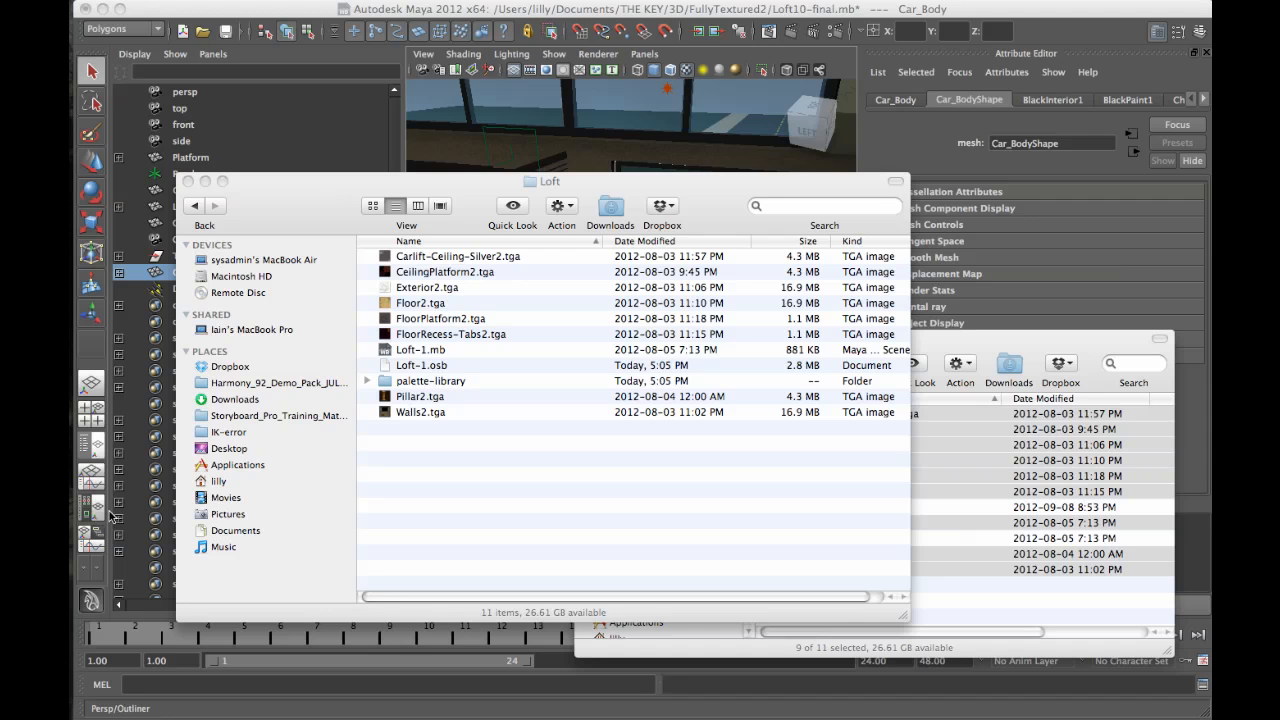
click(71, 568)
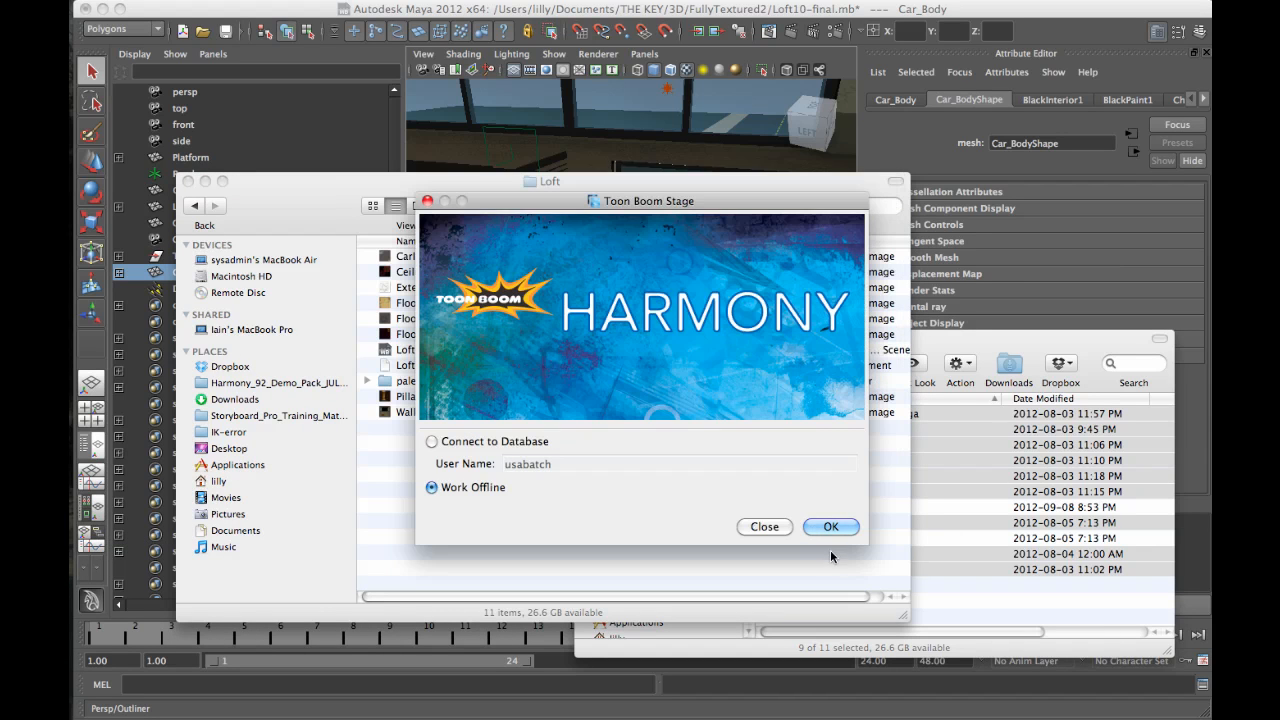
click(476, 443)
click(845, 527)
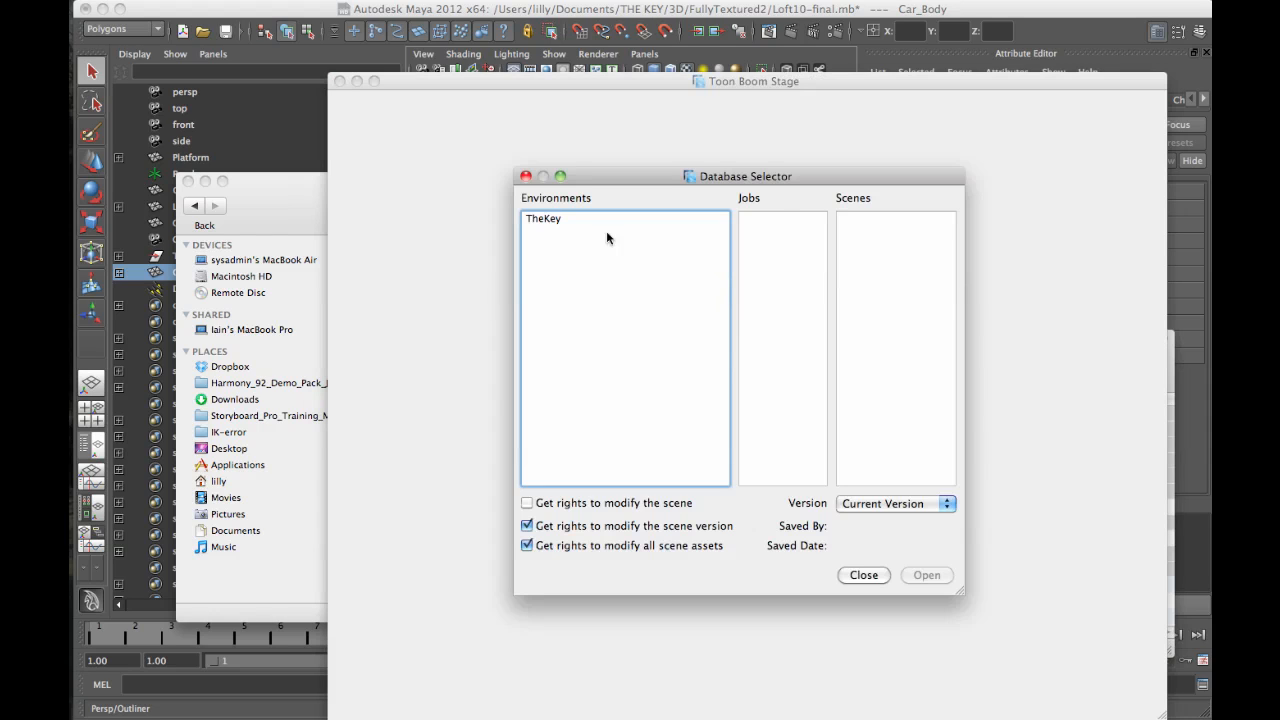
Open the current version of scene 018 from TheKey environment's TheKeyJob and collapse the Network view to enlarge the Camera view.
click(594, 220)
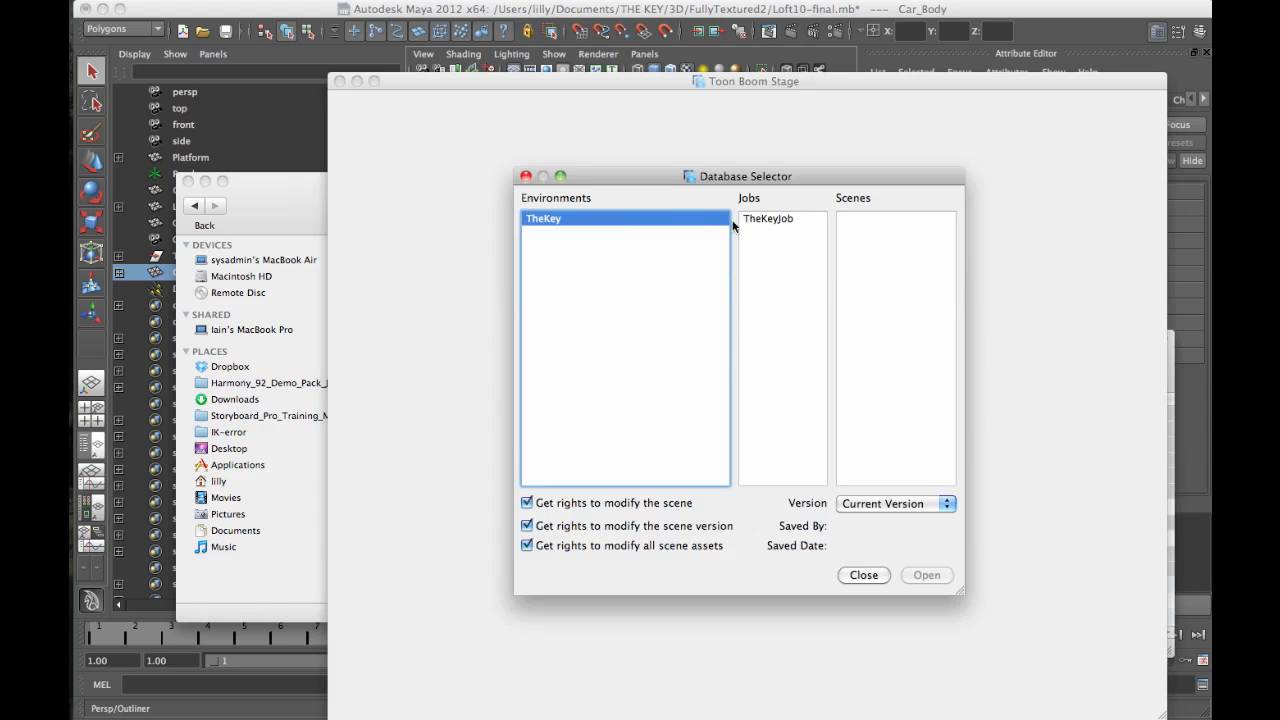
click(777, 218)
drag(954, 261, 929, 331)
click(863, 330)
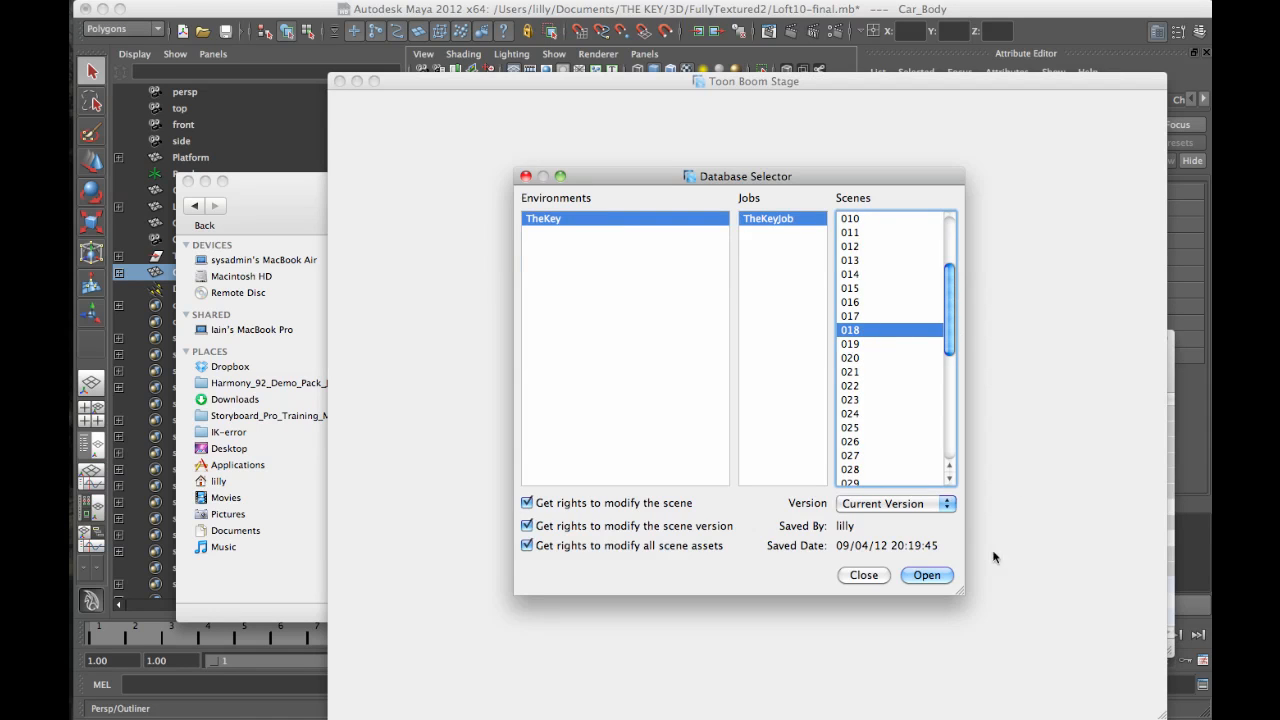
click(940, 574)
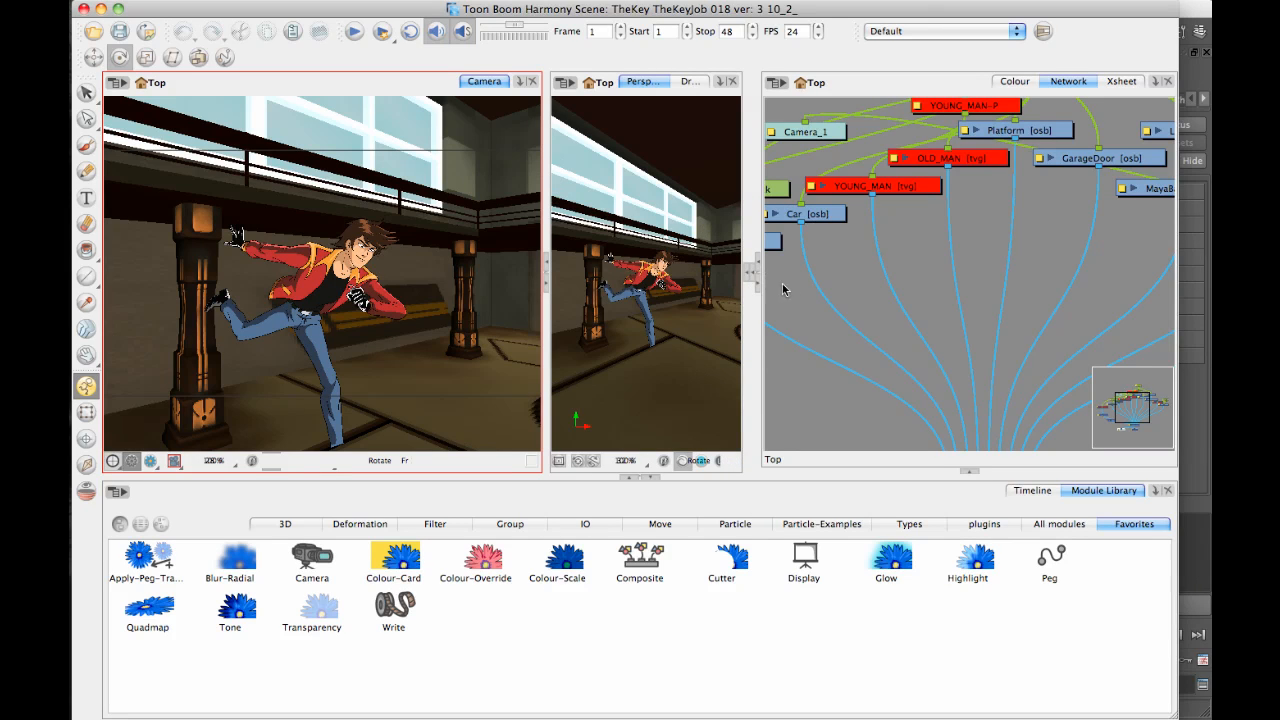
click(751, 271)
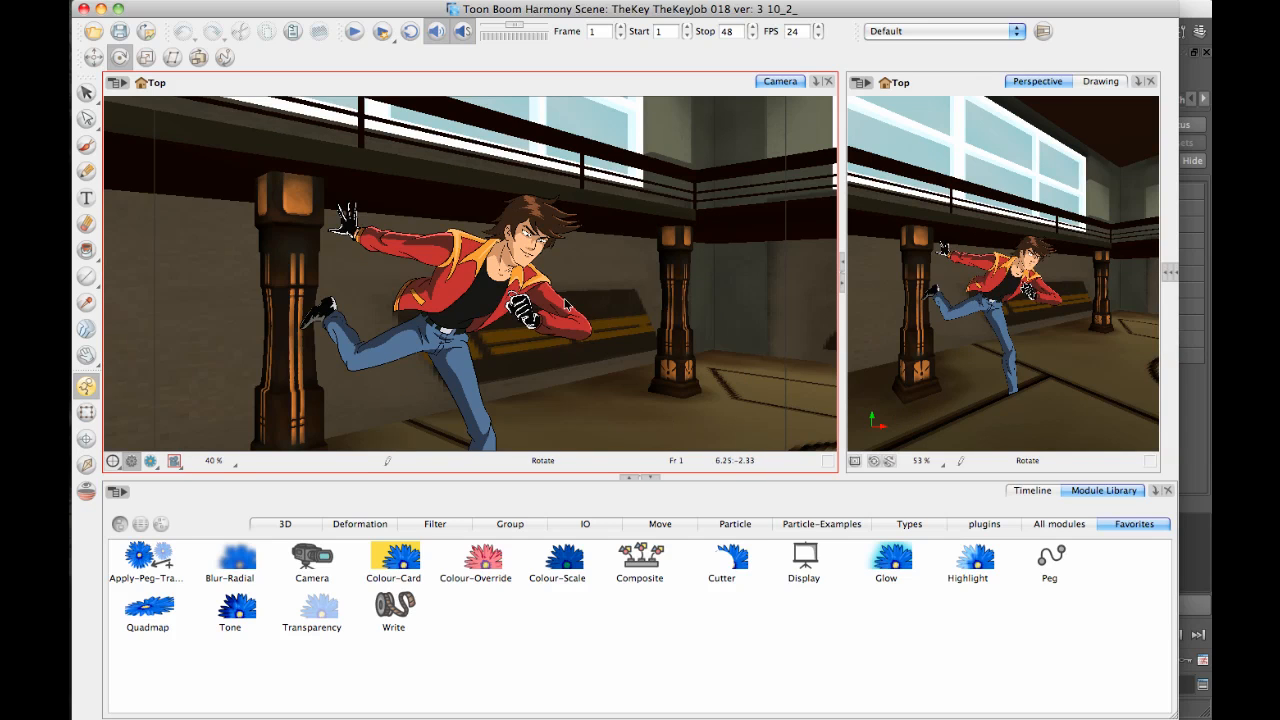
Collapse the Camera view and the Module Library area so the Perspective view fills the workspace.
drag(563, 277, 541, 204)
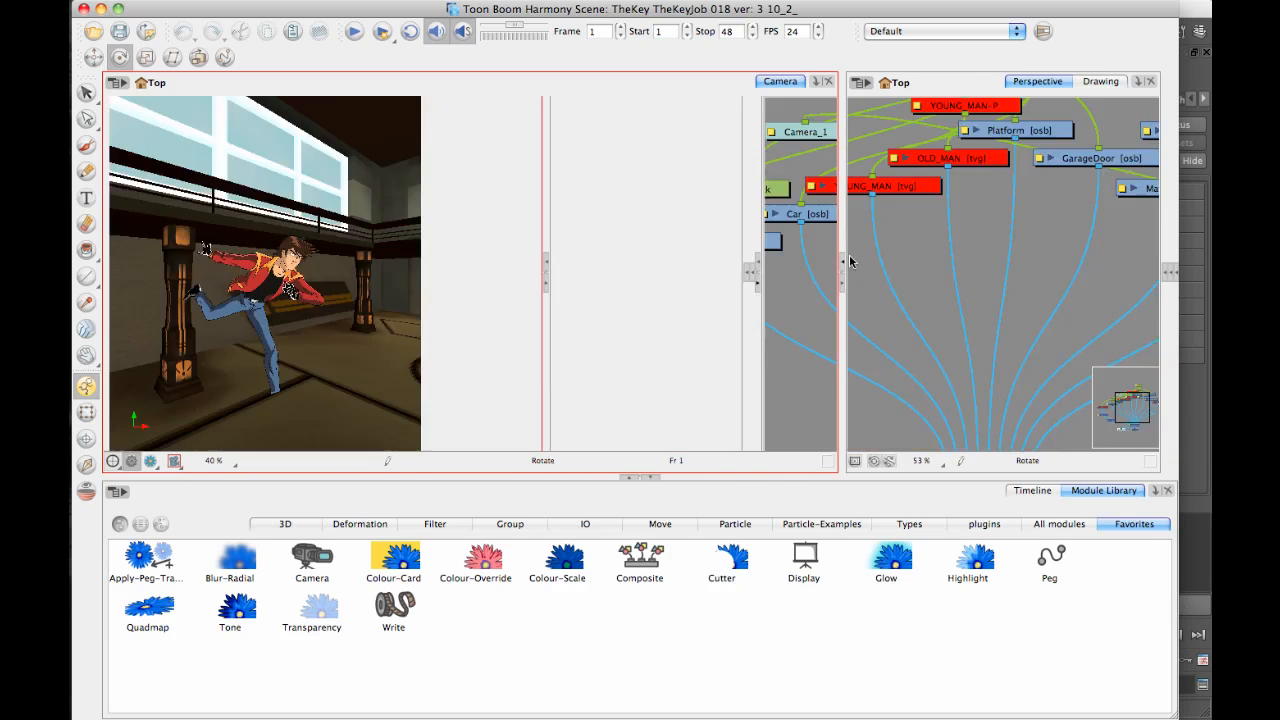
click(841, 263)
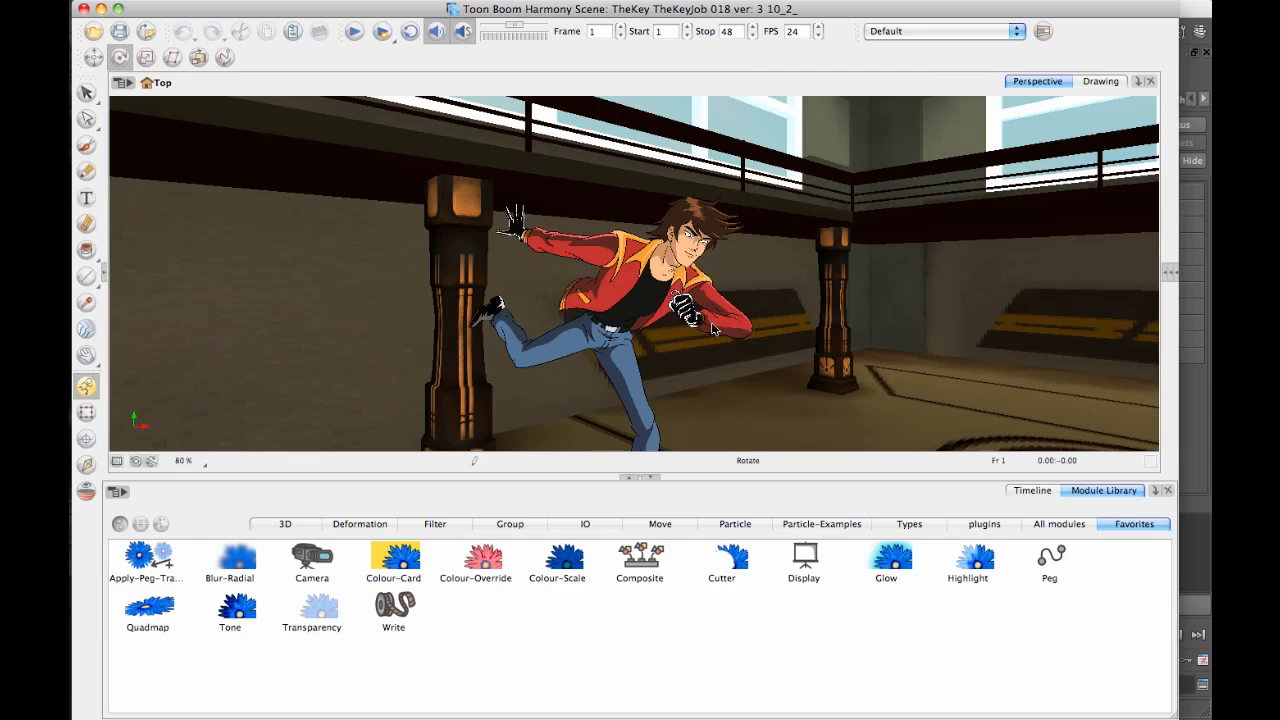
click(781, 476)
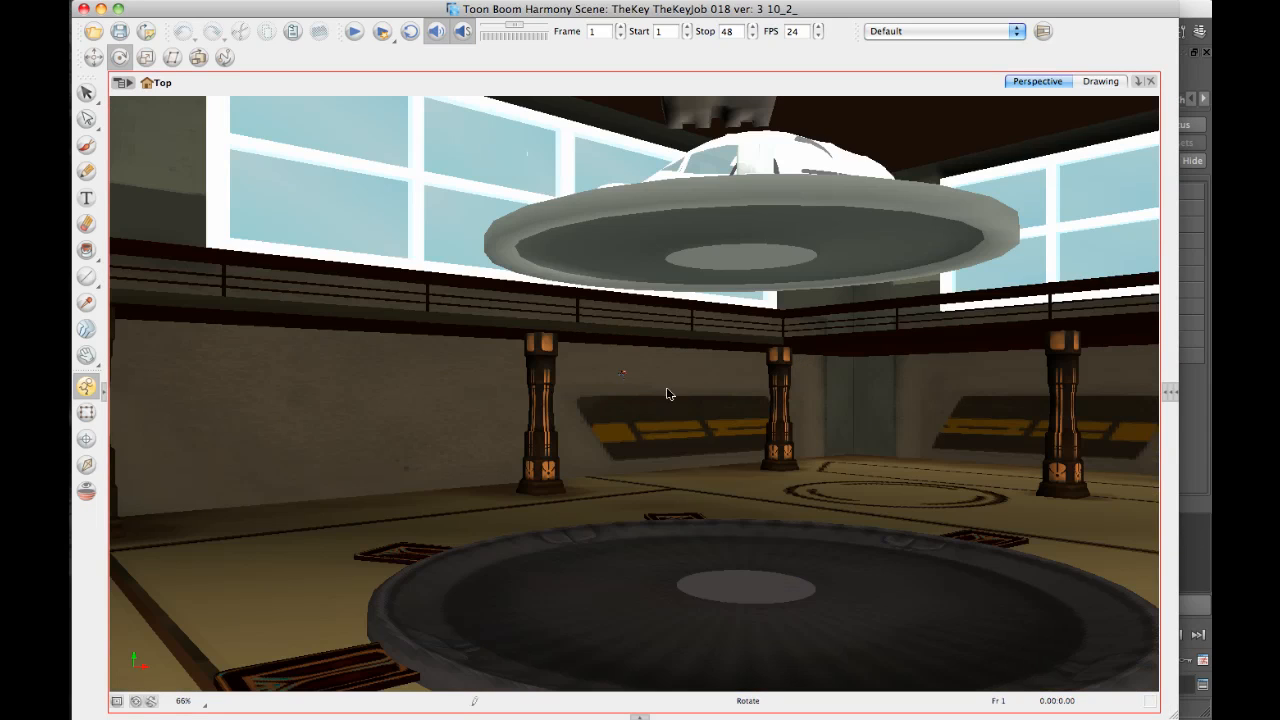
Examine the loft set, the platforms and the running young man from different distances in the Perspective view.
scroll(623, 389, up, 4)
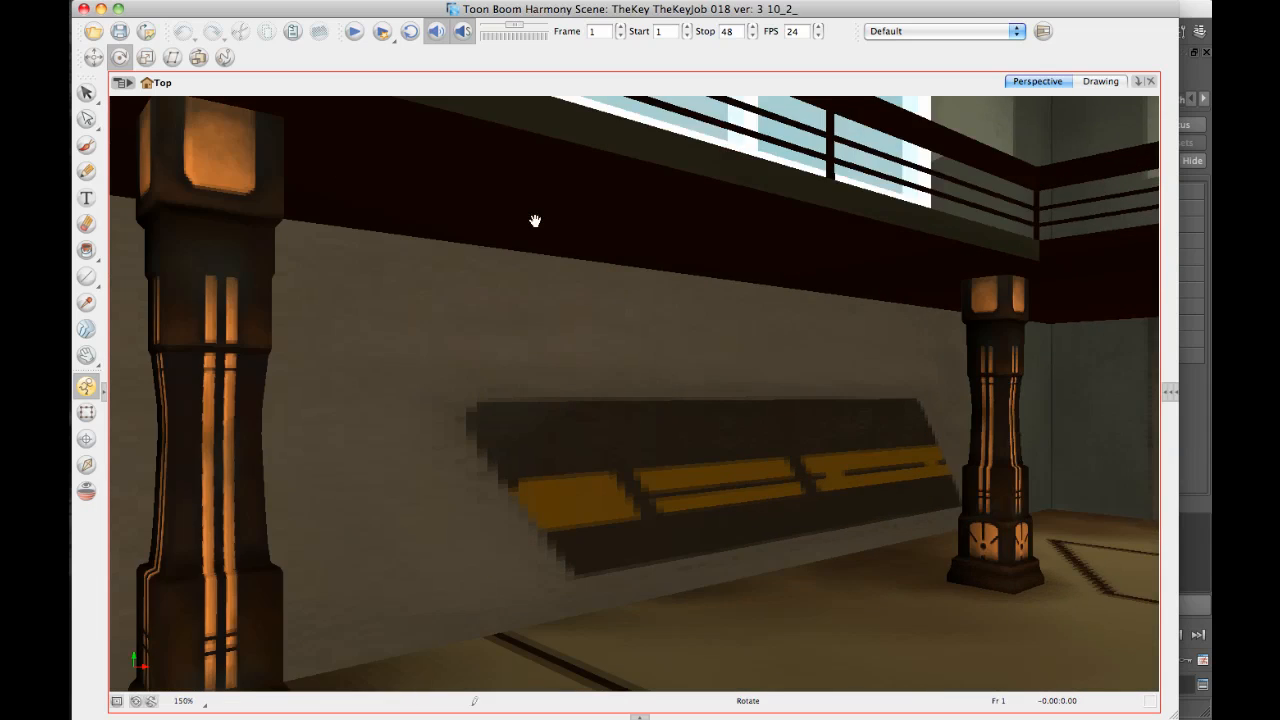
scroll(600, 309, down, 2)
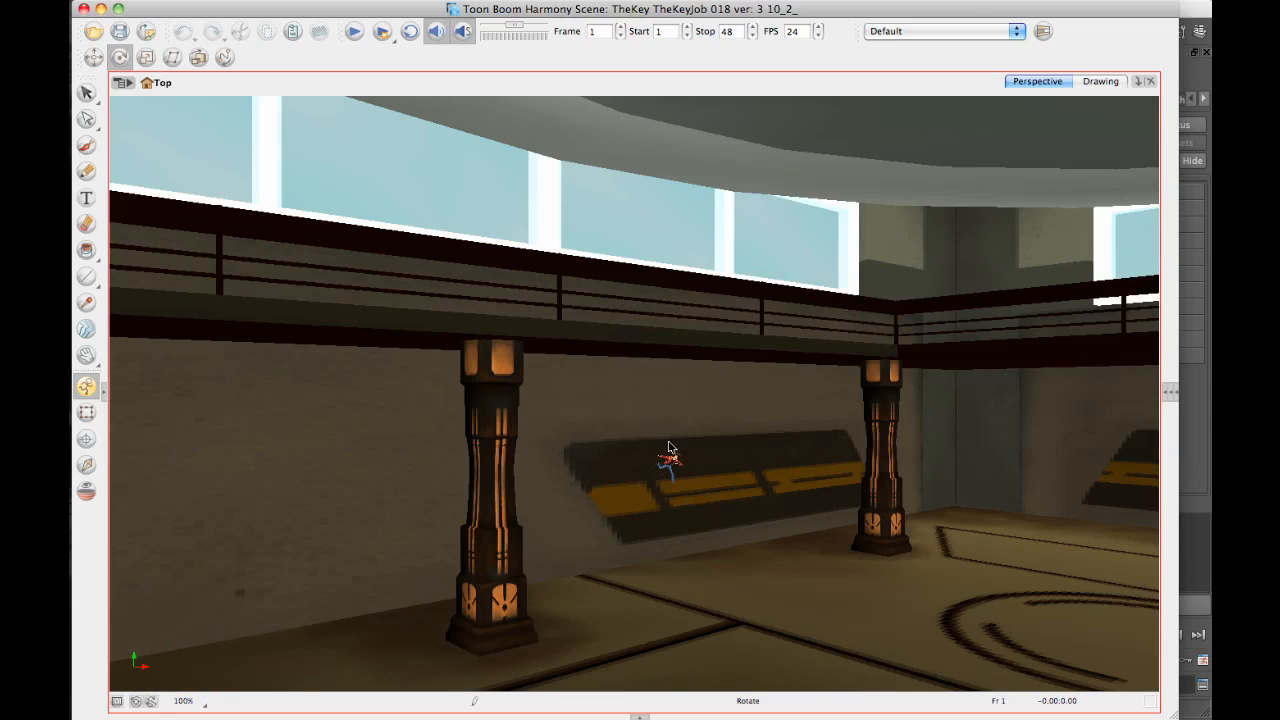
scroll(715, 455, down, 3)
scroll(698, 445, up, 1)
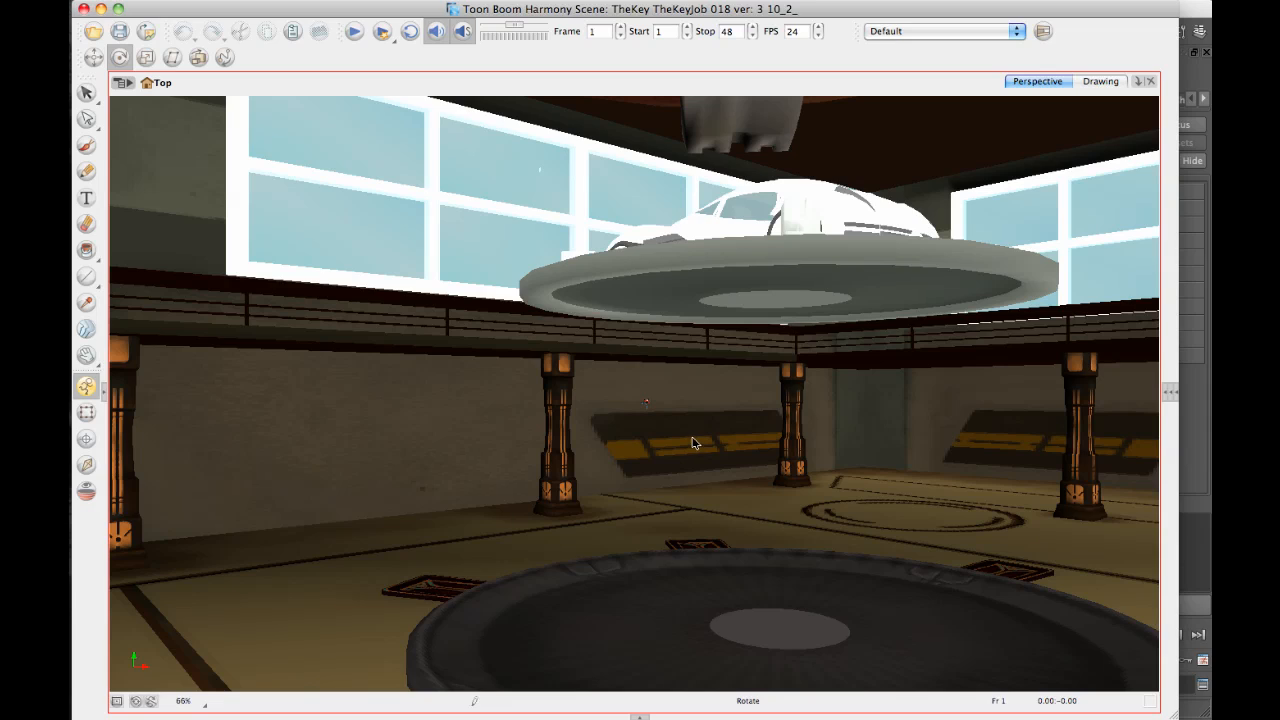
scroll(693, 438, up, 1)
scroll(690, 432, down, 1)
scroll(690, 432, up, 2)
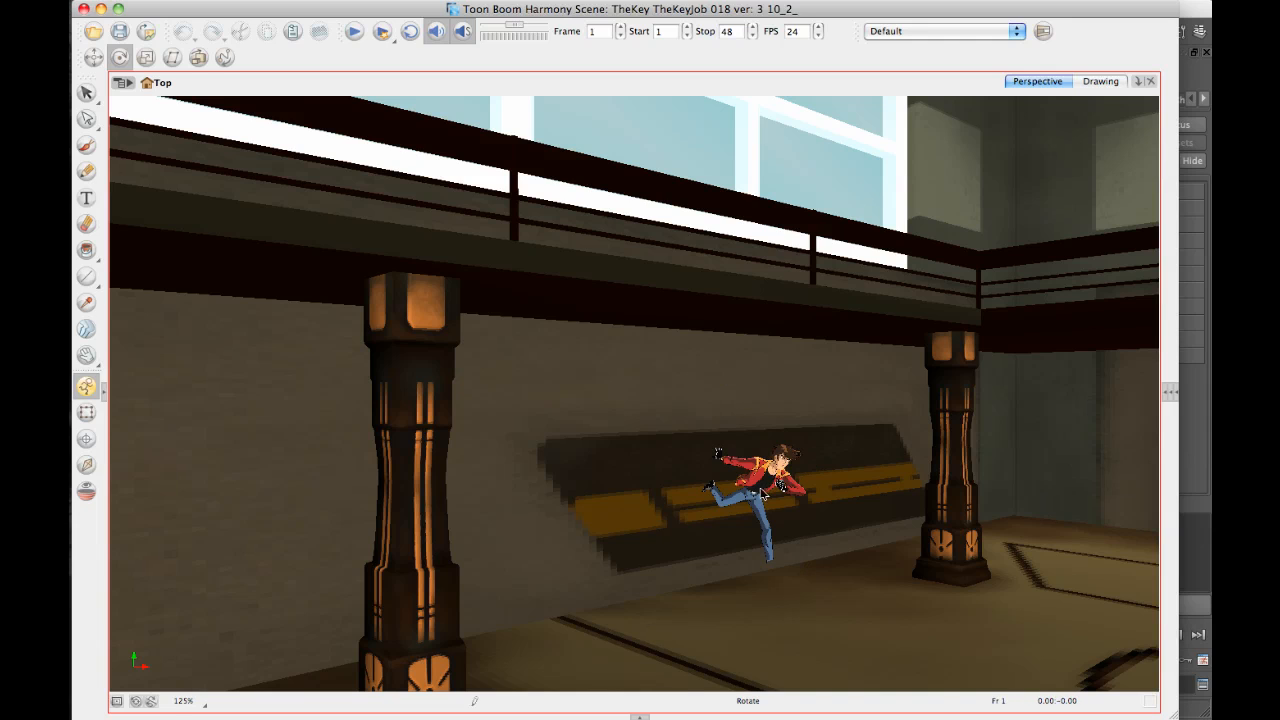
Restore the lower area at a reduced height beneath the Perspective view and show the Timeline in it.
click(640, 716)
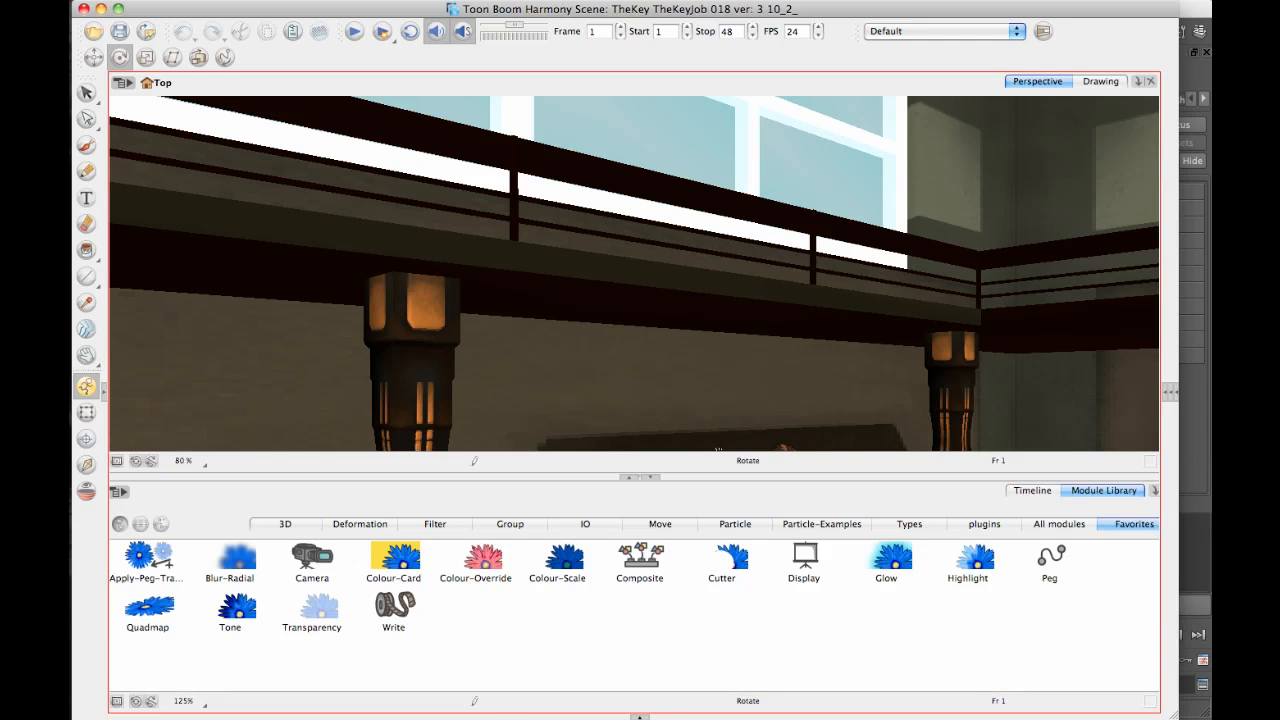
drag(704, 476, 708, 580)
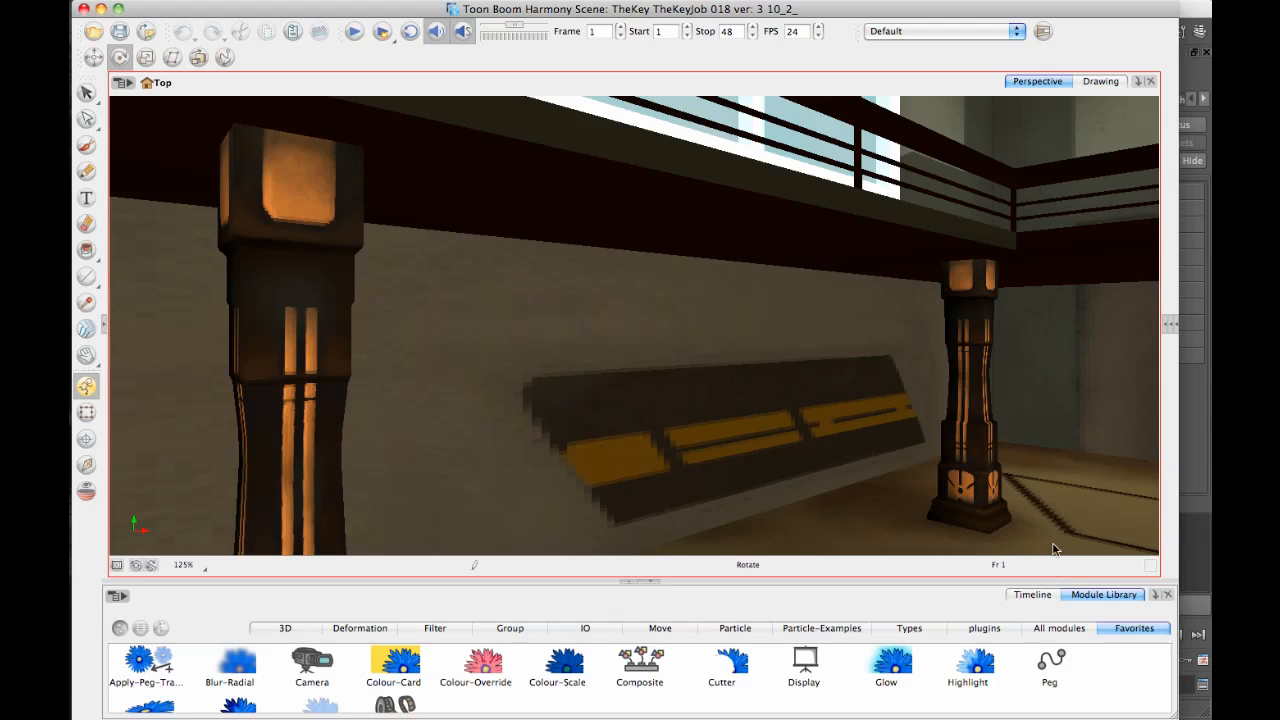
click(1032, 595)
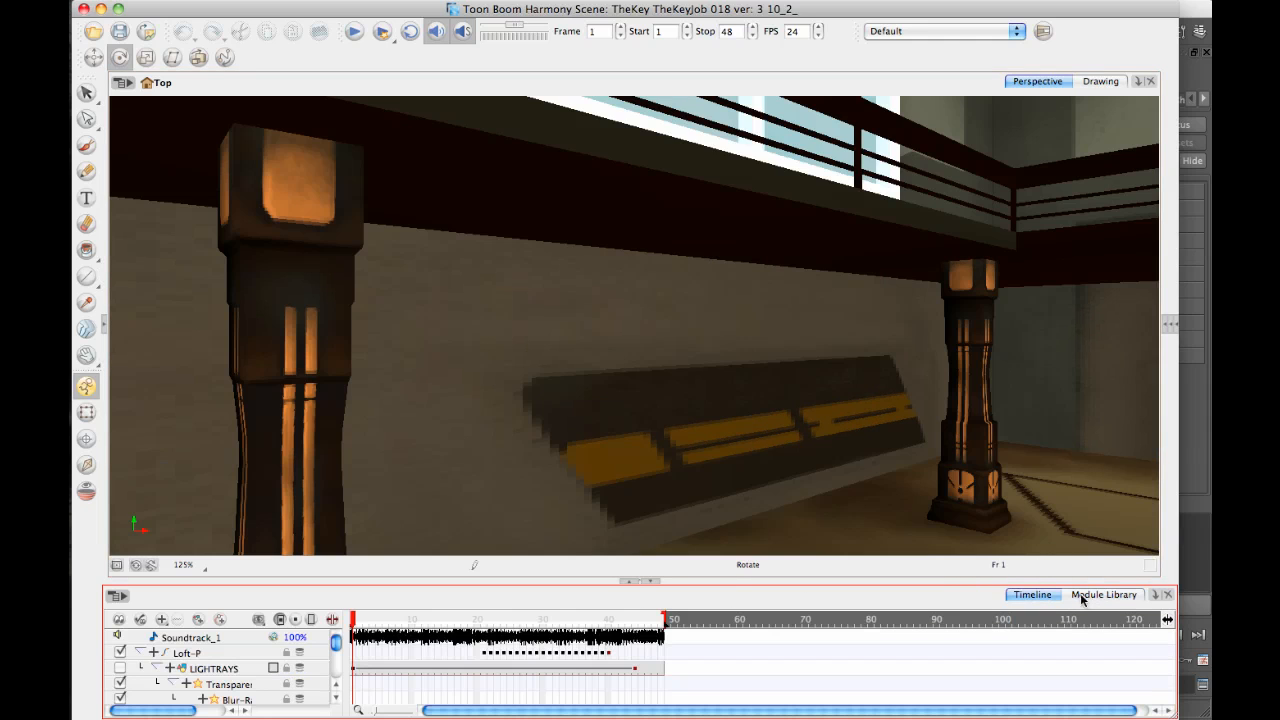
Scrub the timeline to frames 18, 31 and 41, inspecting the loft and the old man in the Perspective view.
drag(388, 634, 464, 627)
drag(972, 360, 645, 293)
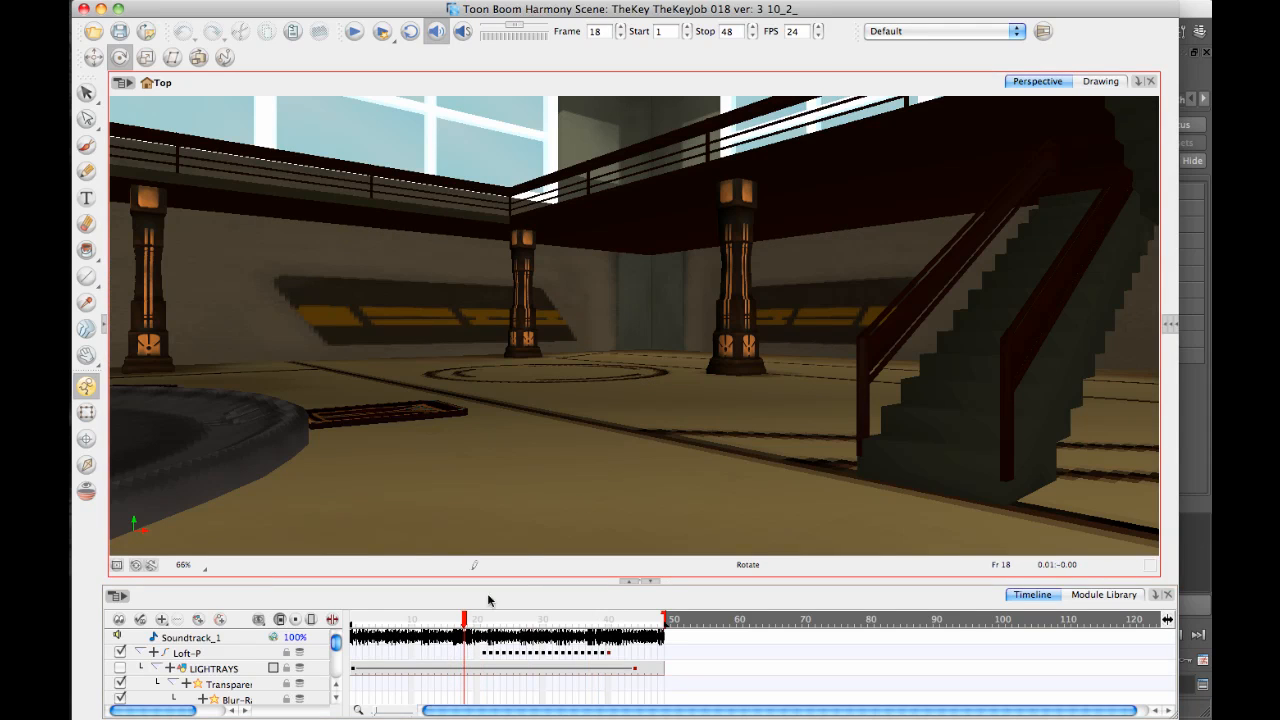
drag(497, 627, 549, 648)
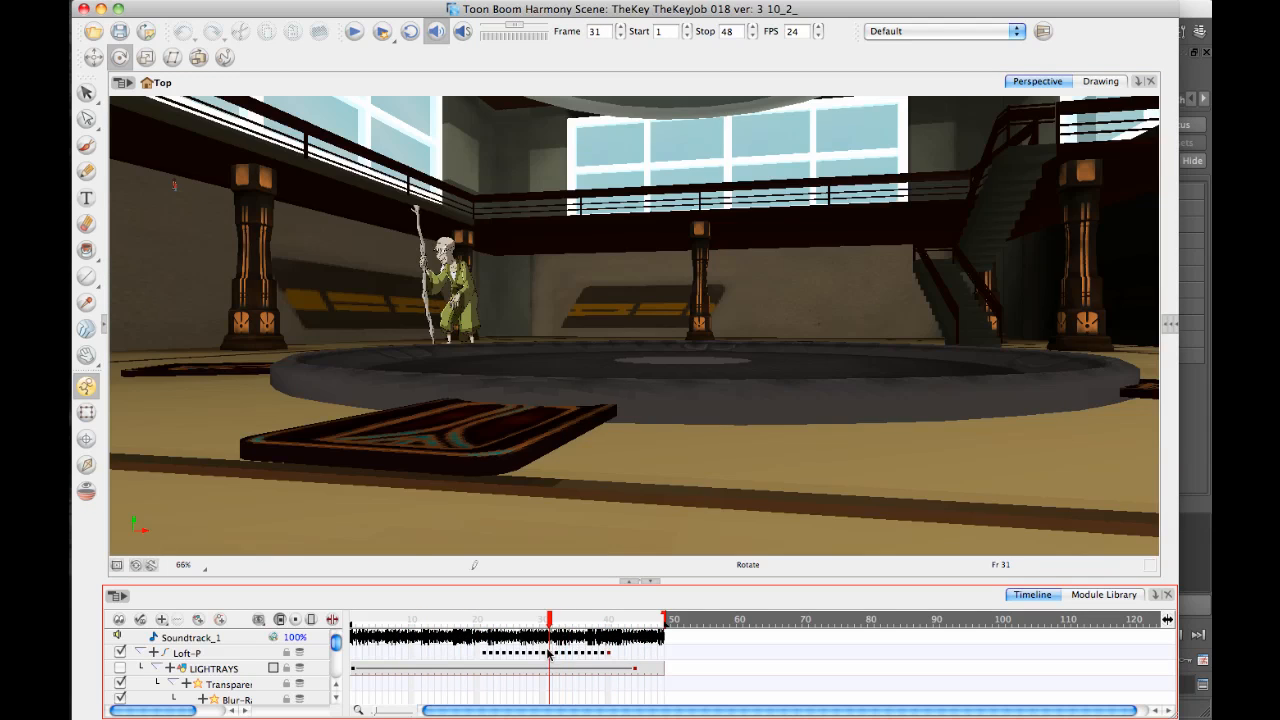
scroll(600, 350, up, 5)
scroll(686, 377, down, 3)
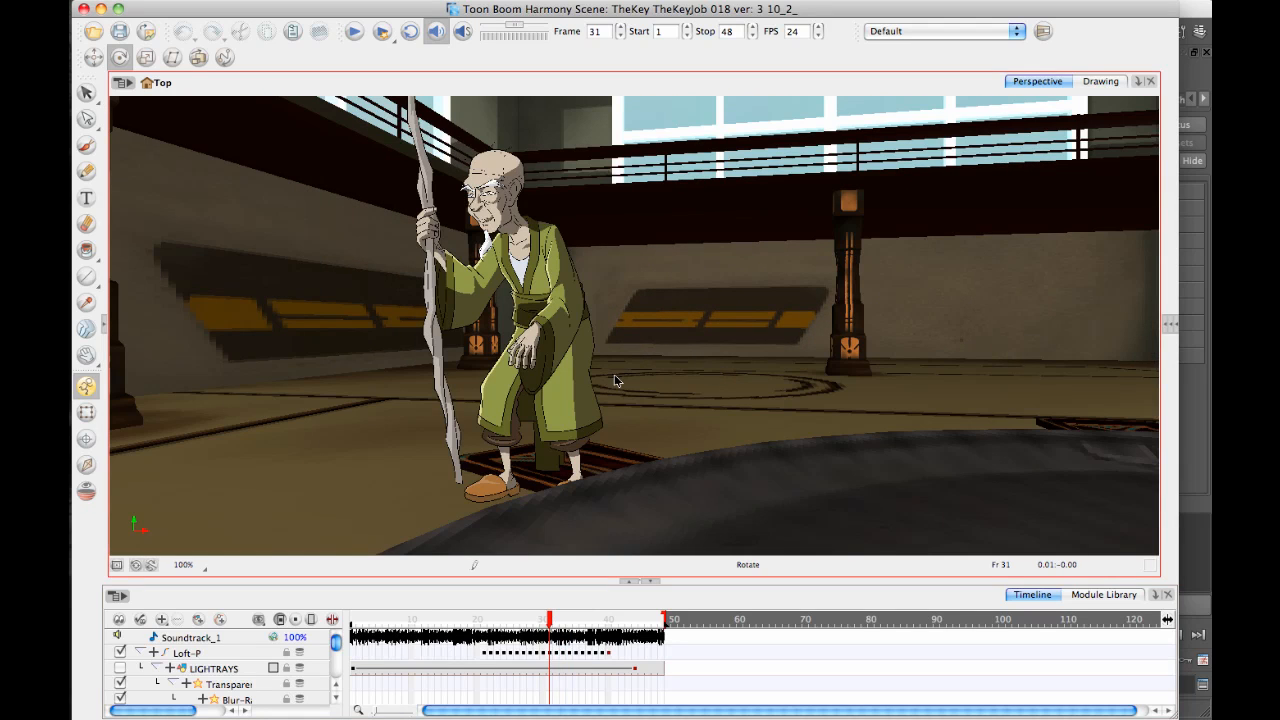
drag(553, 627, 614, 648)
click(585, 621)
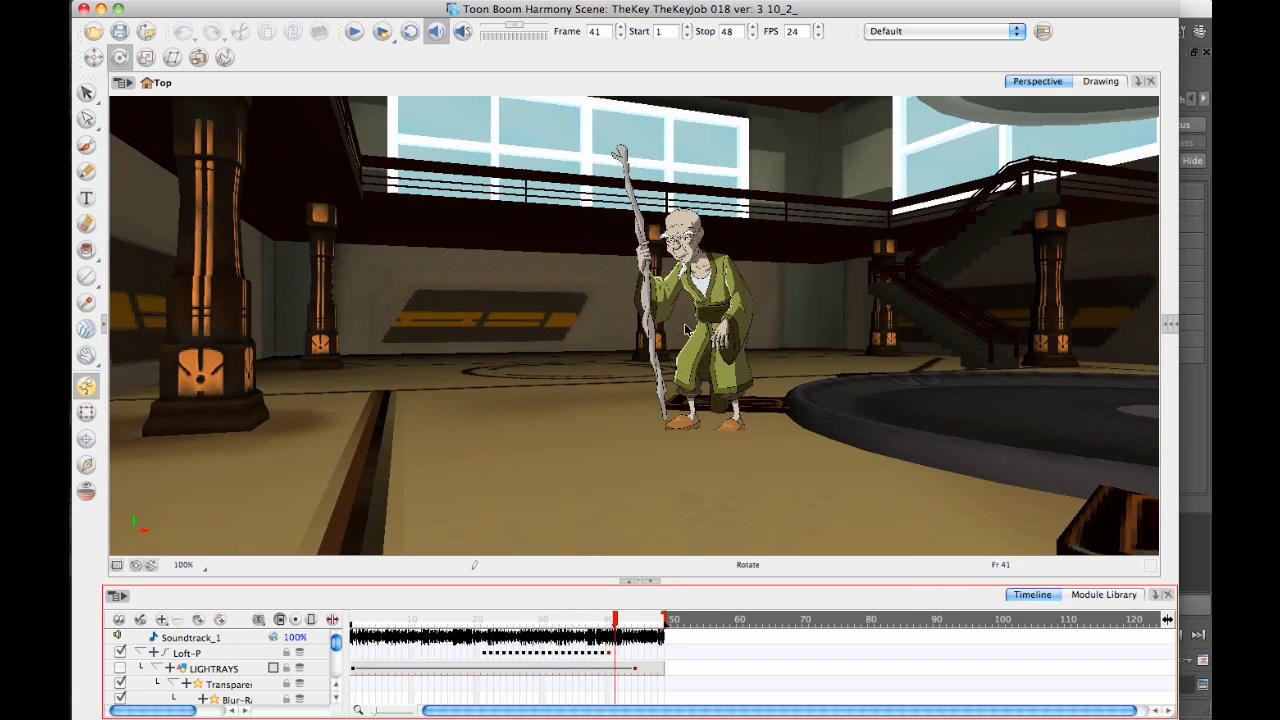
Inspect the old man up close, then scrub to frames 38, 1 and 7 to compare the set's position.
scroll(725, 388, up, 2)
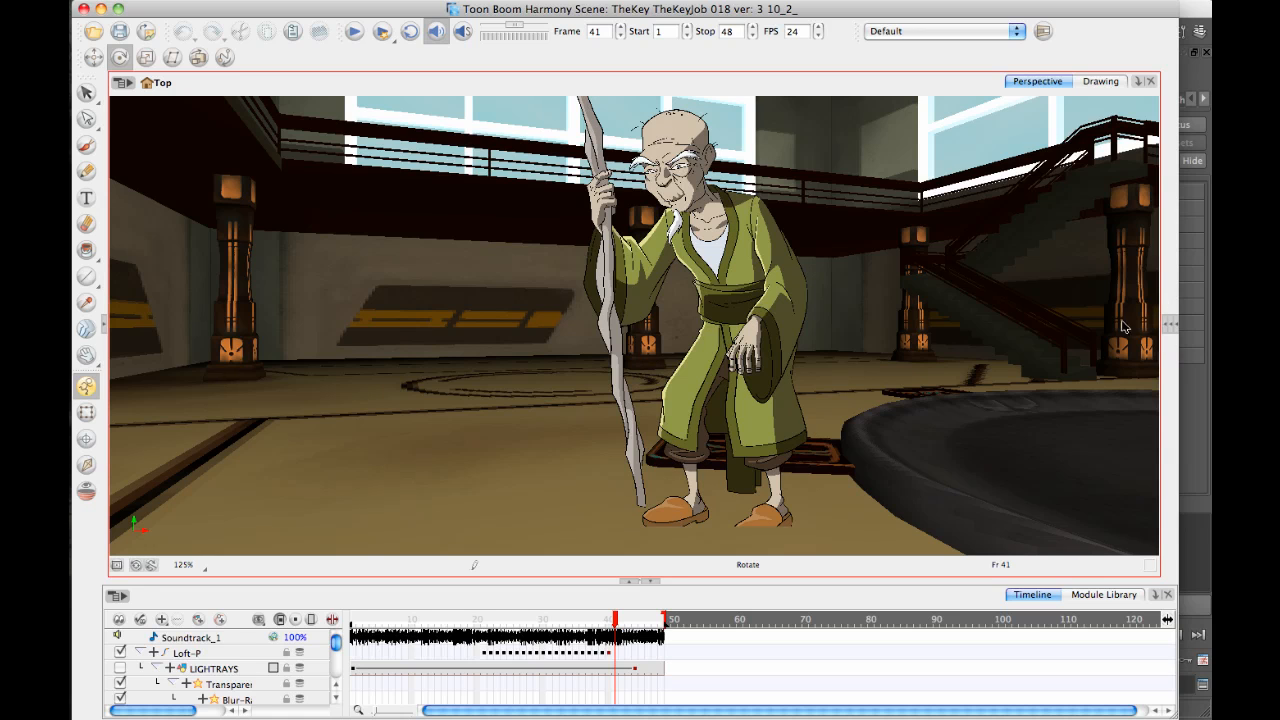
mouse_move(620, 620)
mouse_down()
mouse_move(571, 620)
mouse_move(595, 620)
mouse_up()
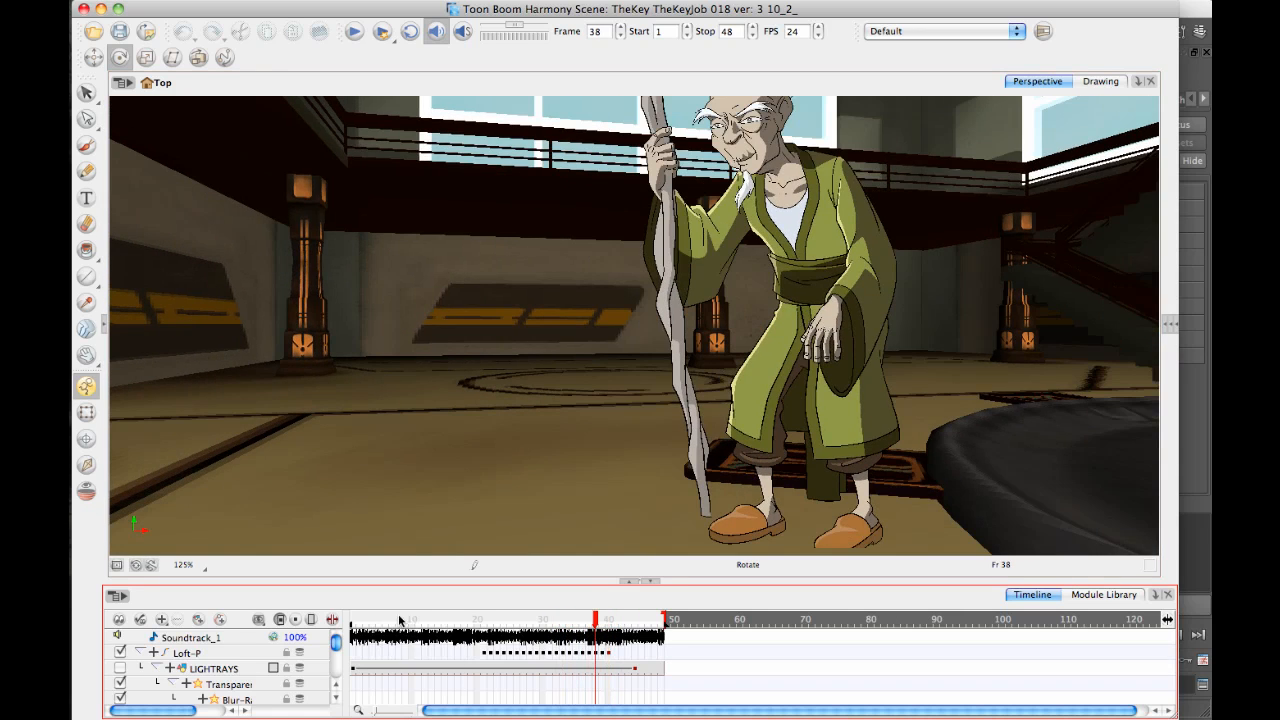
drag(399, 620, 352, 620)
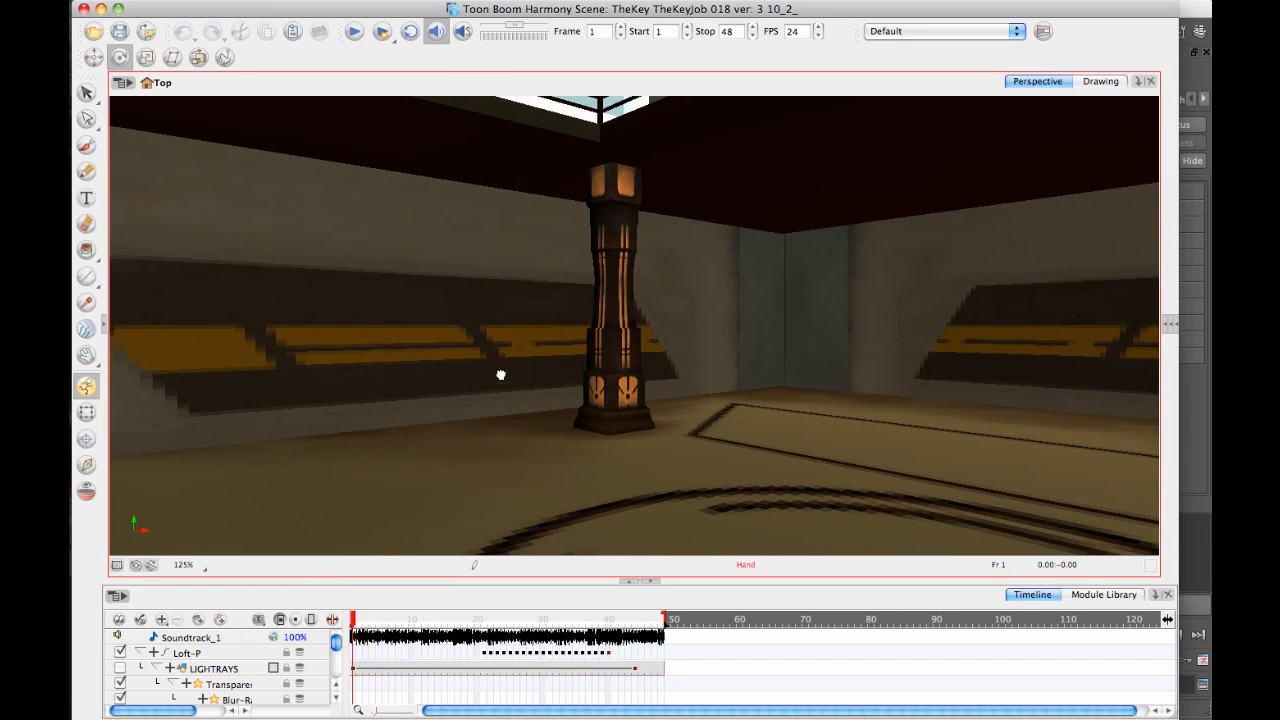
scroll(501, 375, down, 5)
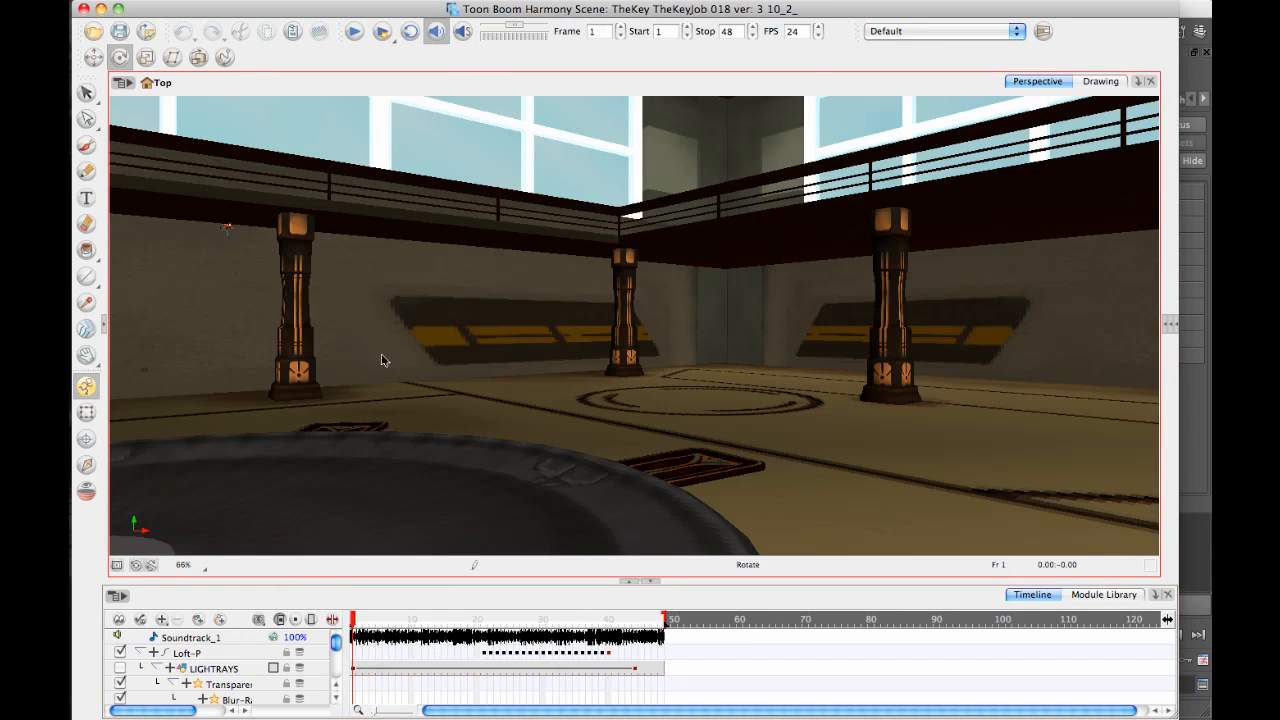
drag(360, 622, 393, 608)
key(Return)
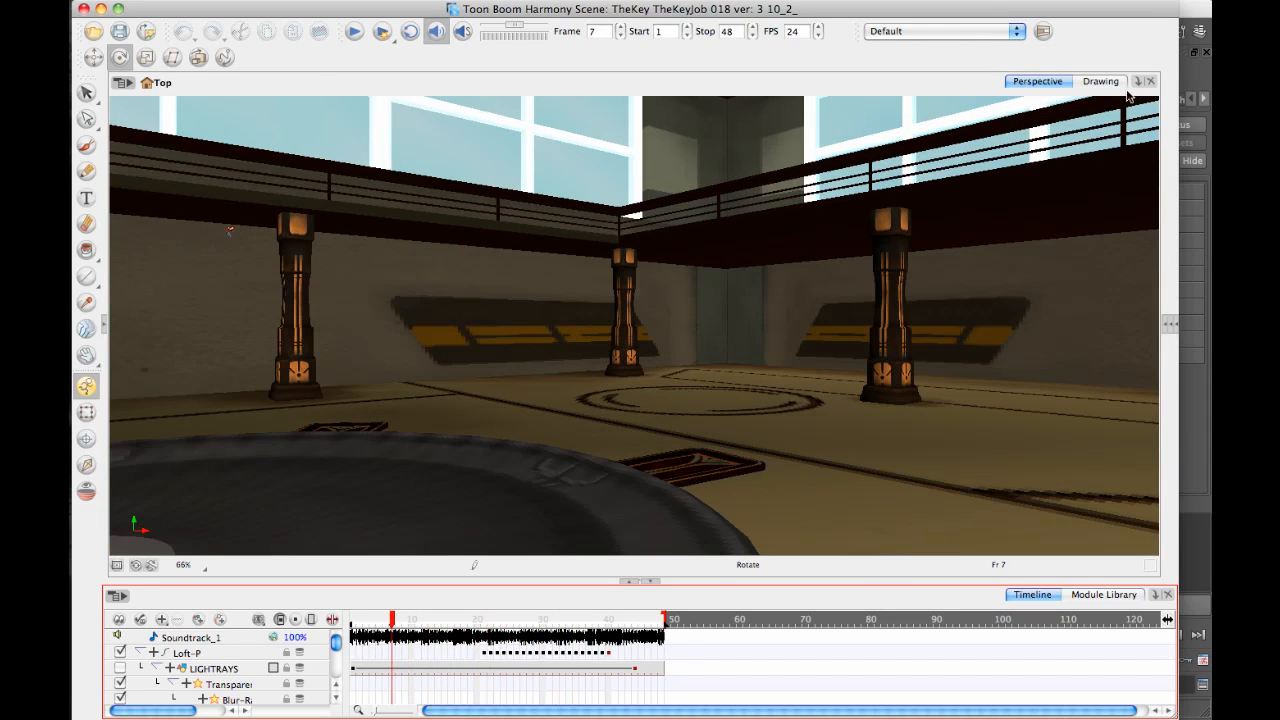
Restore the Camera view beside the Perspective view and scrub through frames 40, 35 and 45 to compare both.
click(104, 328)
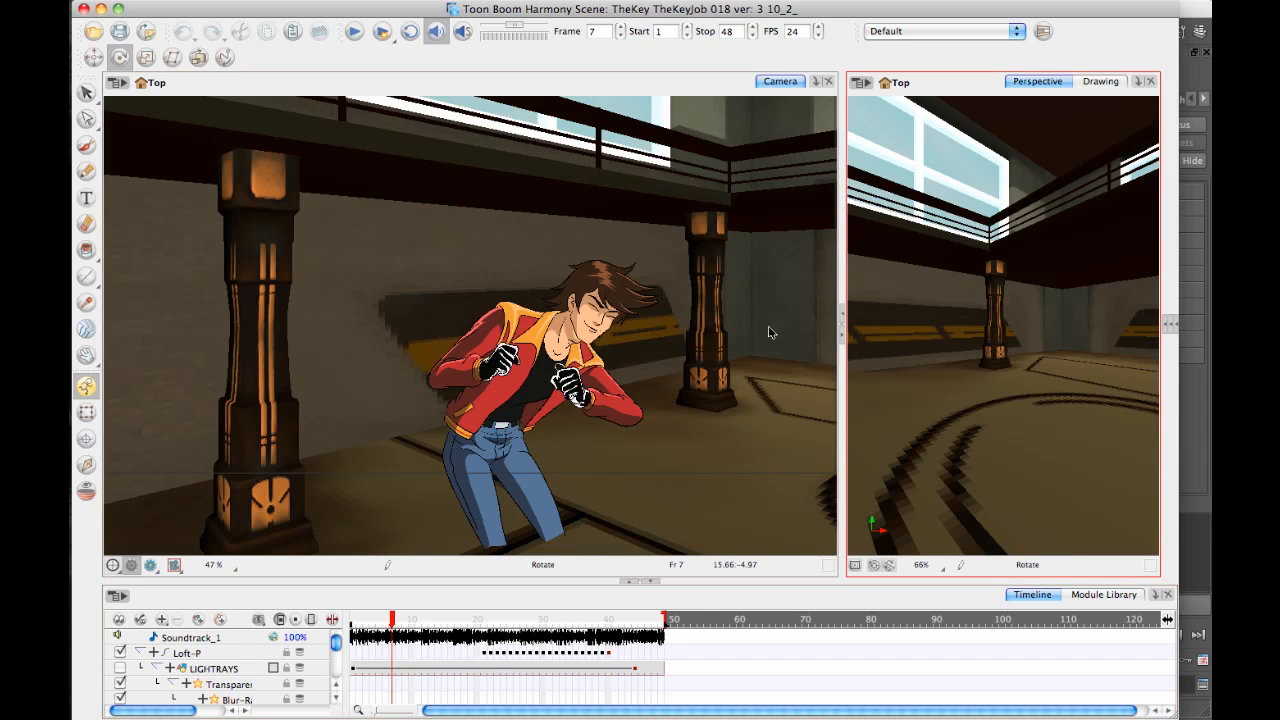
drag(392, 621, 608, 622)
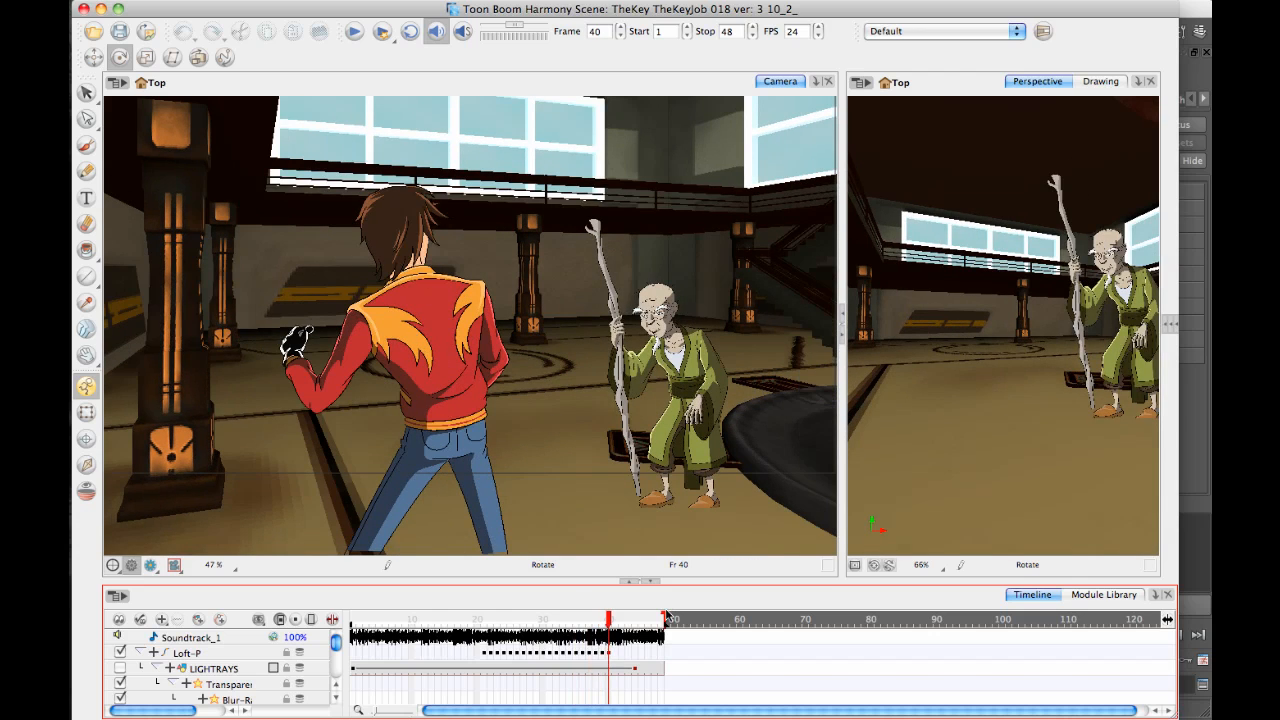
drag(608, 626, 575, 622)
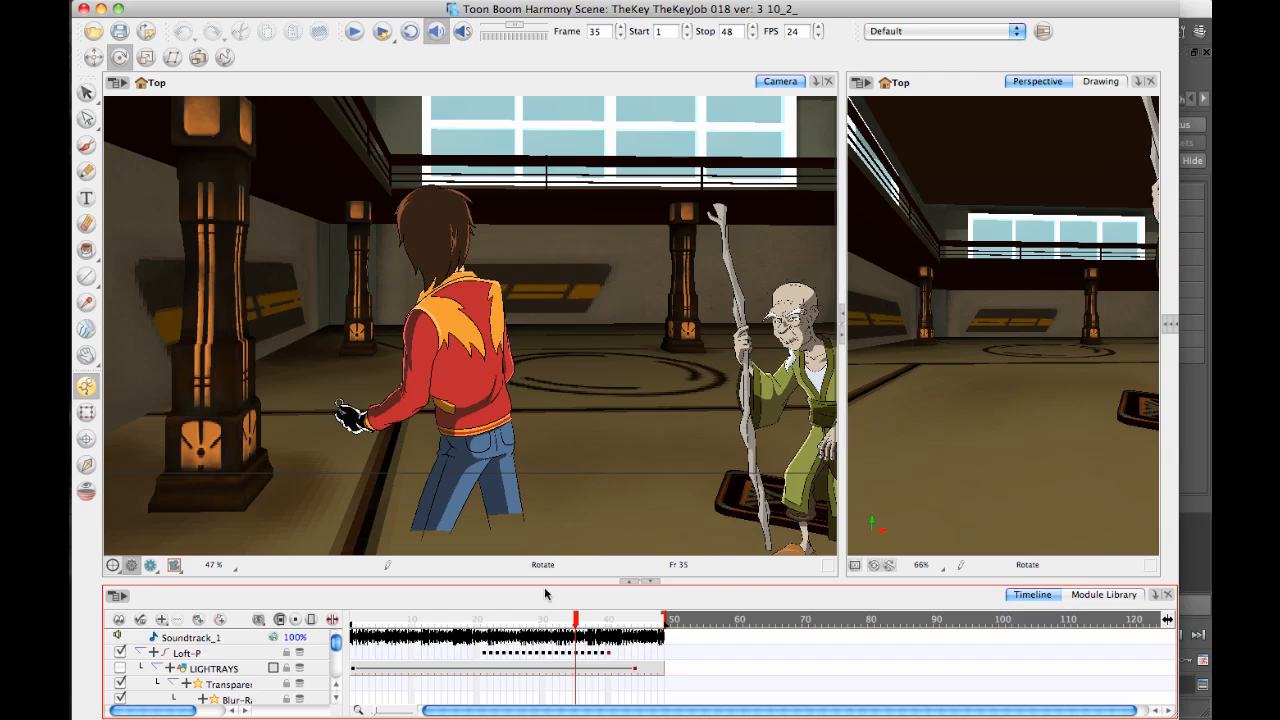
click(582, 619)
drag(585, 630, 641, 630)
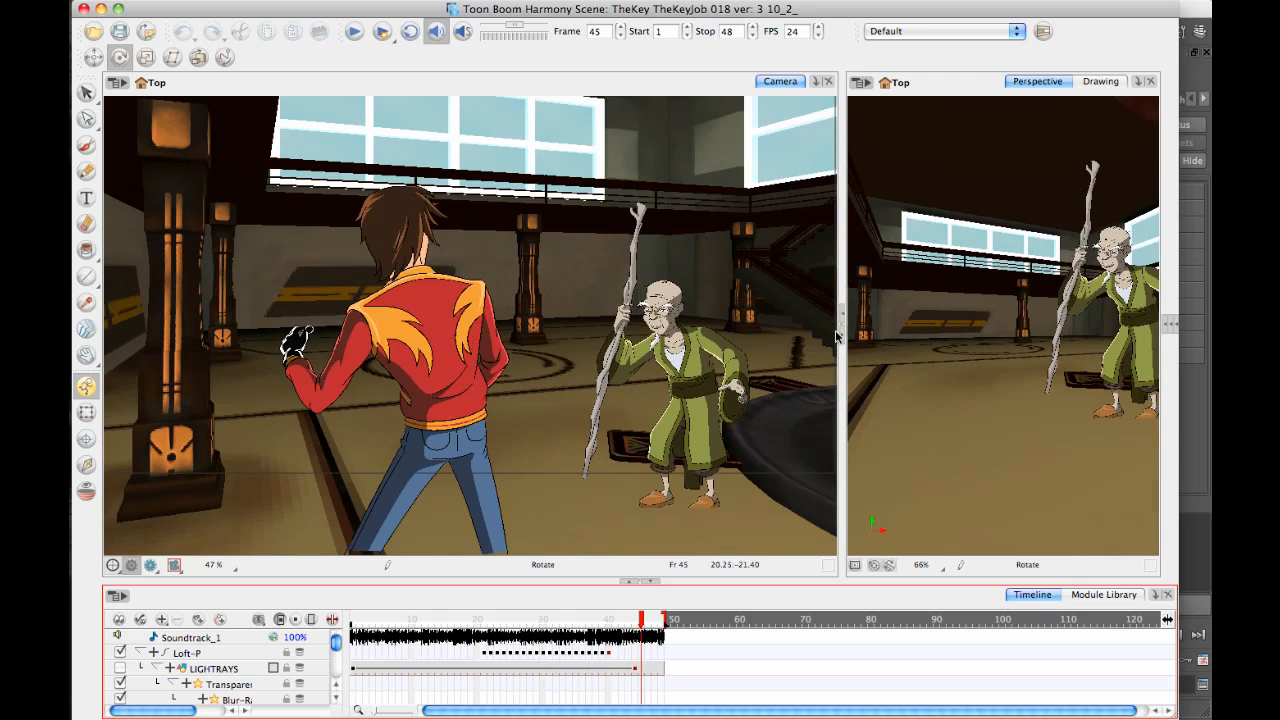
Restore the Network view beside the other views and select the old man's old_..INK drawing module.
click(1172, 328)
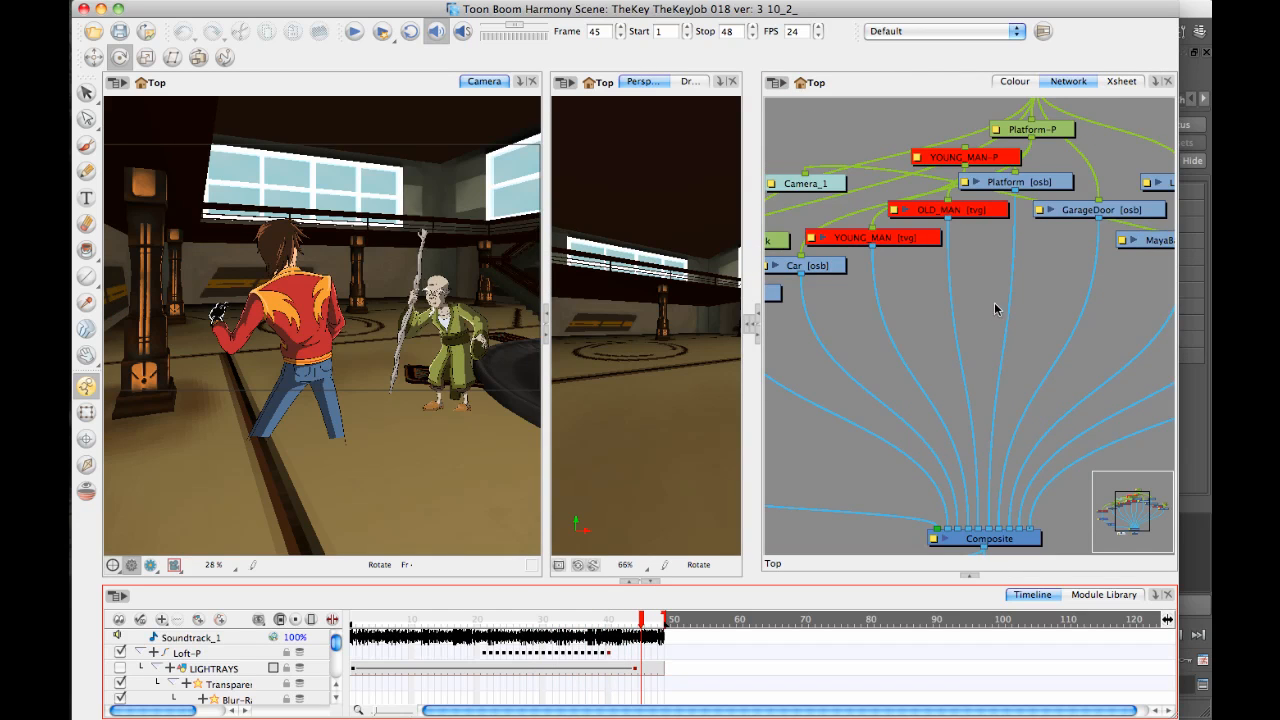
drag(1012, 303, 1176, 373)
mouse_move(935, 395)
mouse_down()
mouse_move(966, 371)
mouse_move(926, 384)
mouse_move(970, 350)
mouse_up()
click(945, 283)
drag(1025, 250, 835, 338)
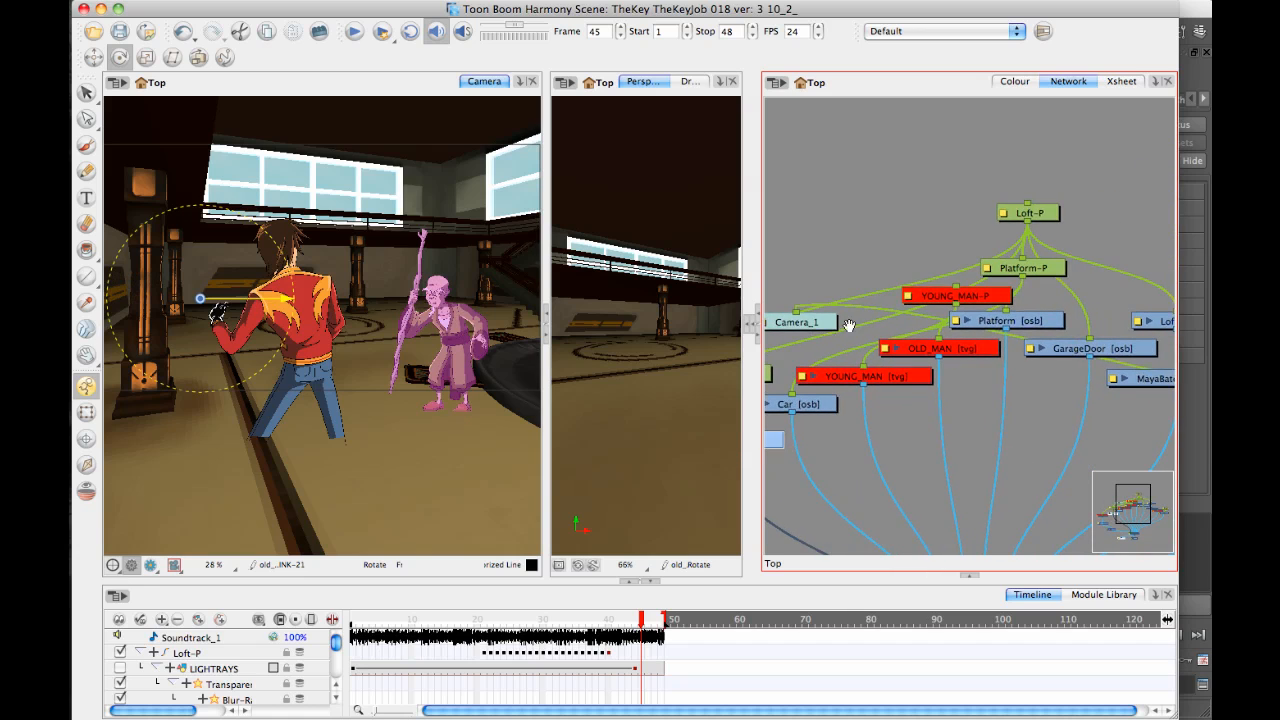
Trace the old man's drawing module to its parent in the Network view and select the OrthoLock module.
drag(1034, 209, 968, 118)
drag(792, 295, 1007, 263)
drag(970, 408, 964, 406)
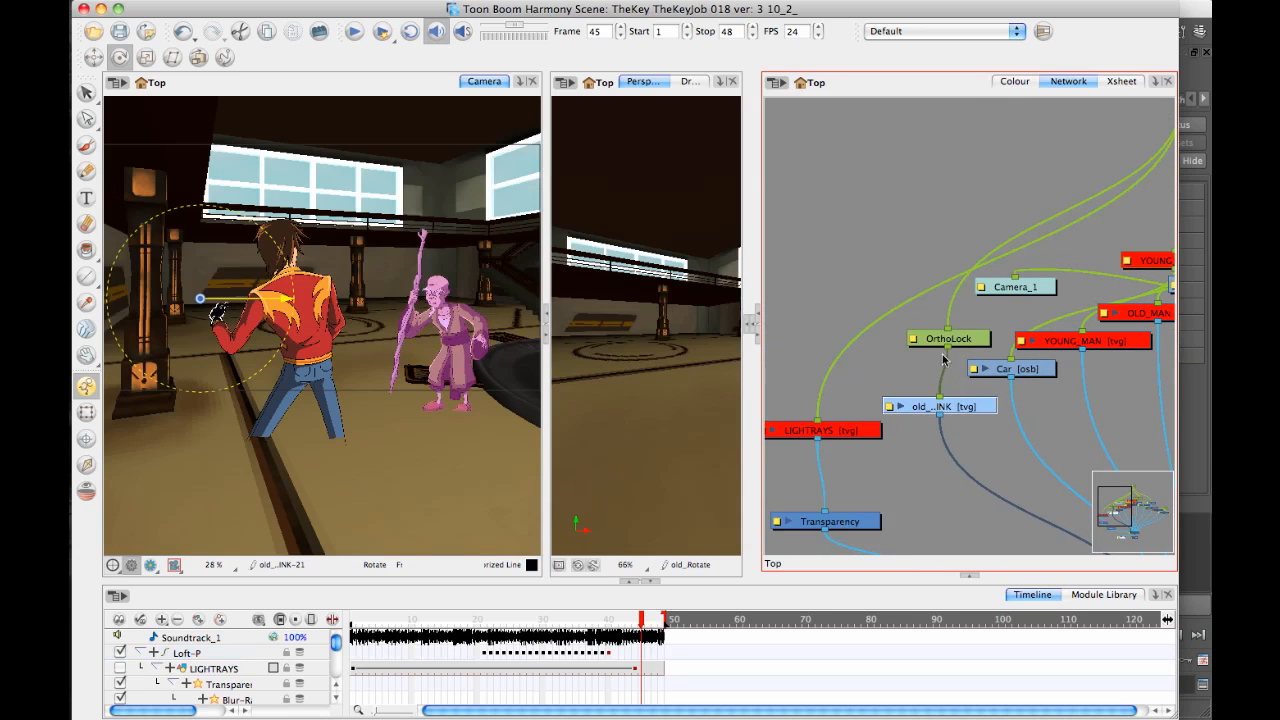
drag(968, 339, 960, 338)
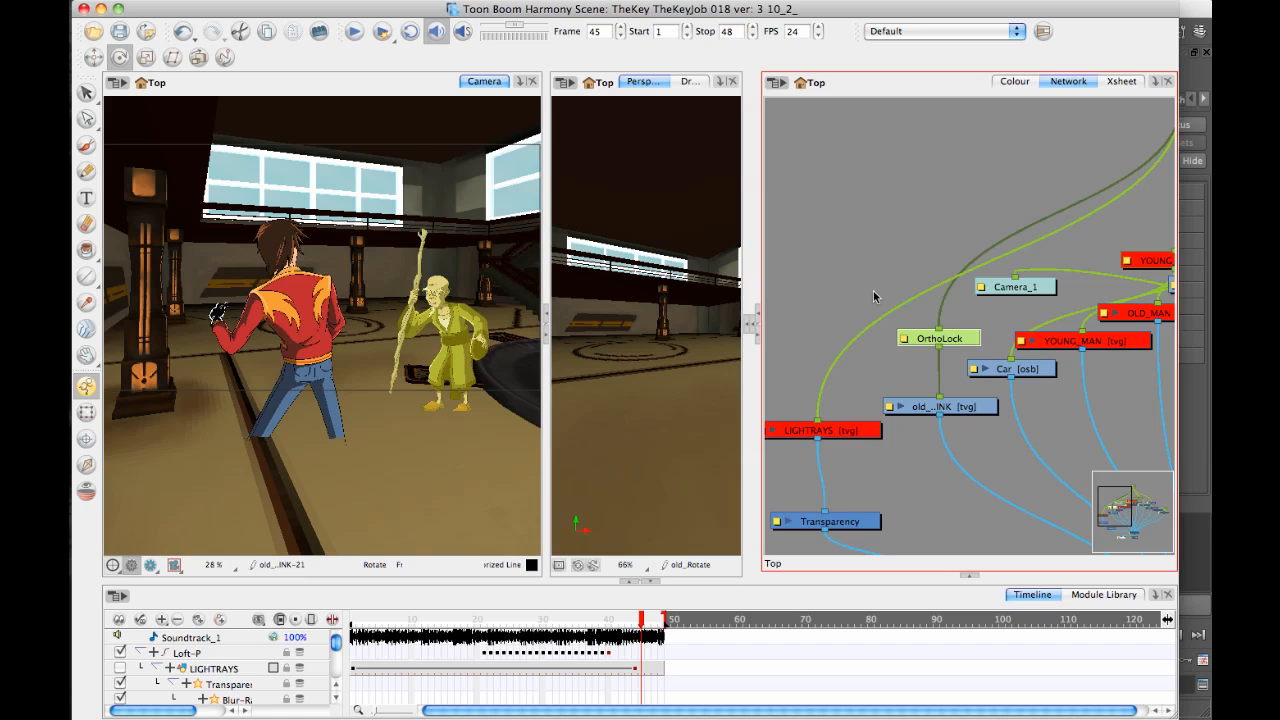
Move the Camera peg well above the young man's you_..INK drawing module so their connection is clear.
drag(1175, 395, 817, 334)
mouse_move(1041, 388)
mouse_down()
mouse_move(1063, 368)
mouse_move(946, 339)
mouse_up()
click(1147, 323)
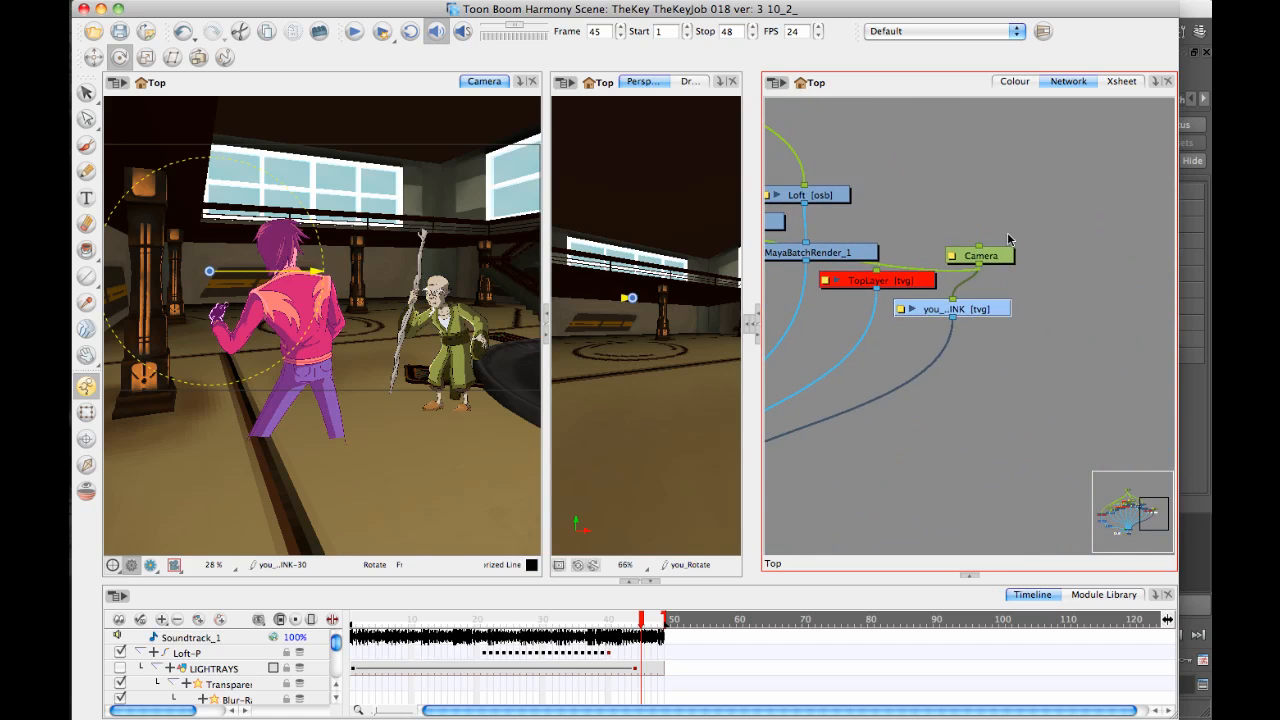
drag(994, 258, 1035, 170)
drag(980, 308, 1006, 311)
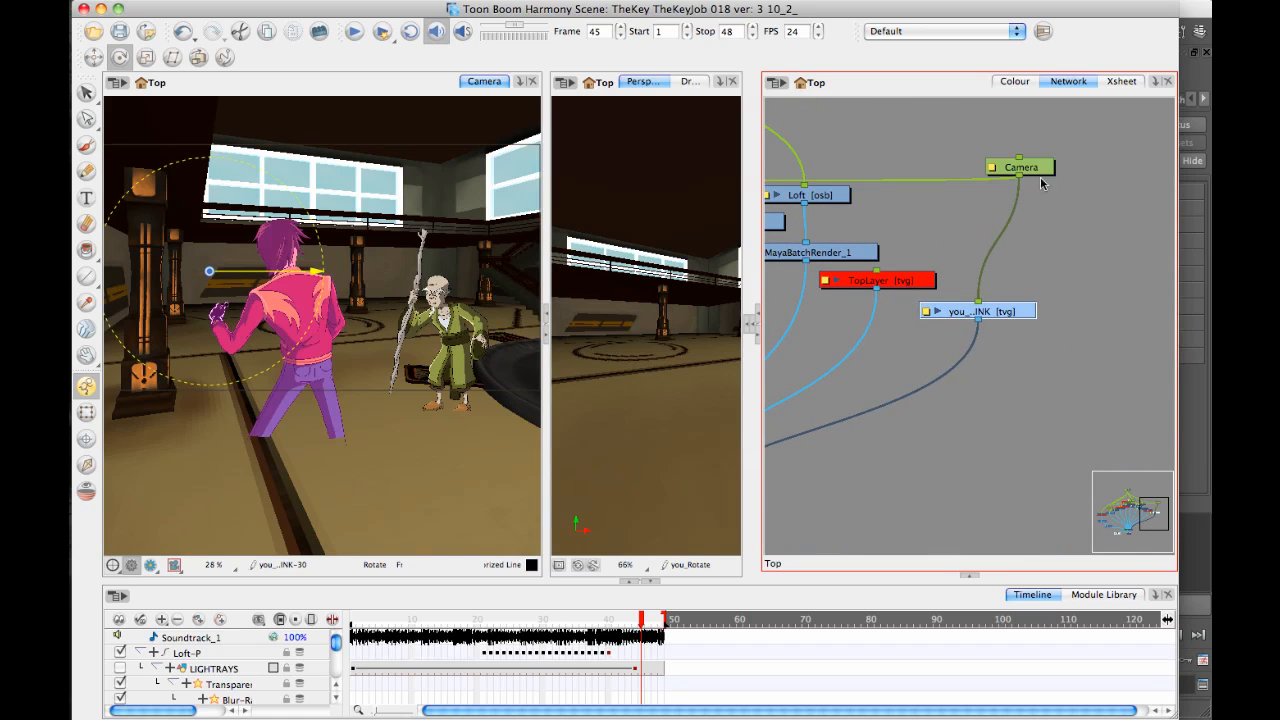
drag(1030, 159, 1035, 139)
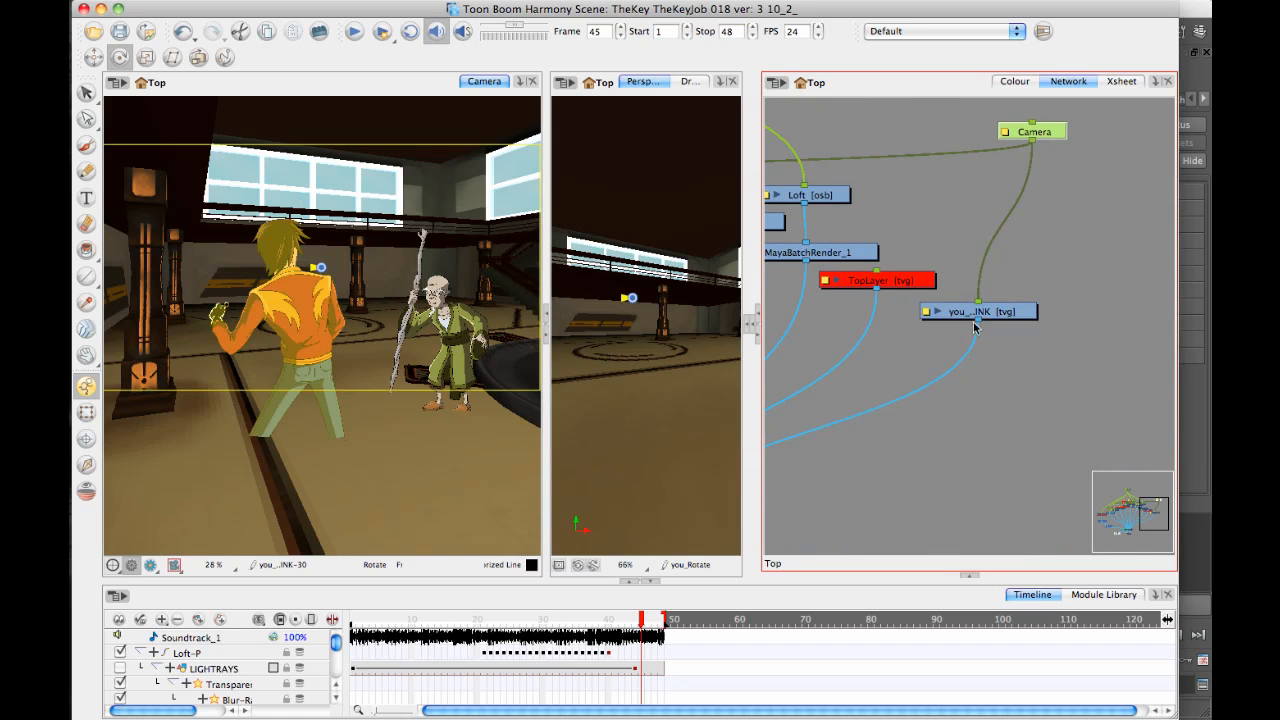
Select the young man's you_..INK drawing module and scrub the timeline to frame 48.
drag(996, 314, 998, 314)
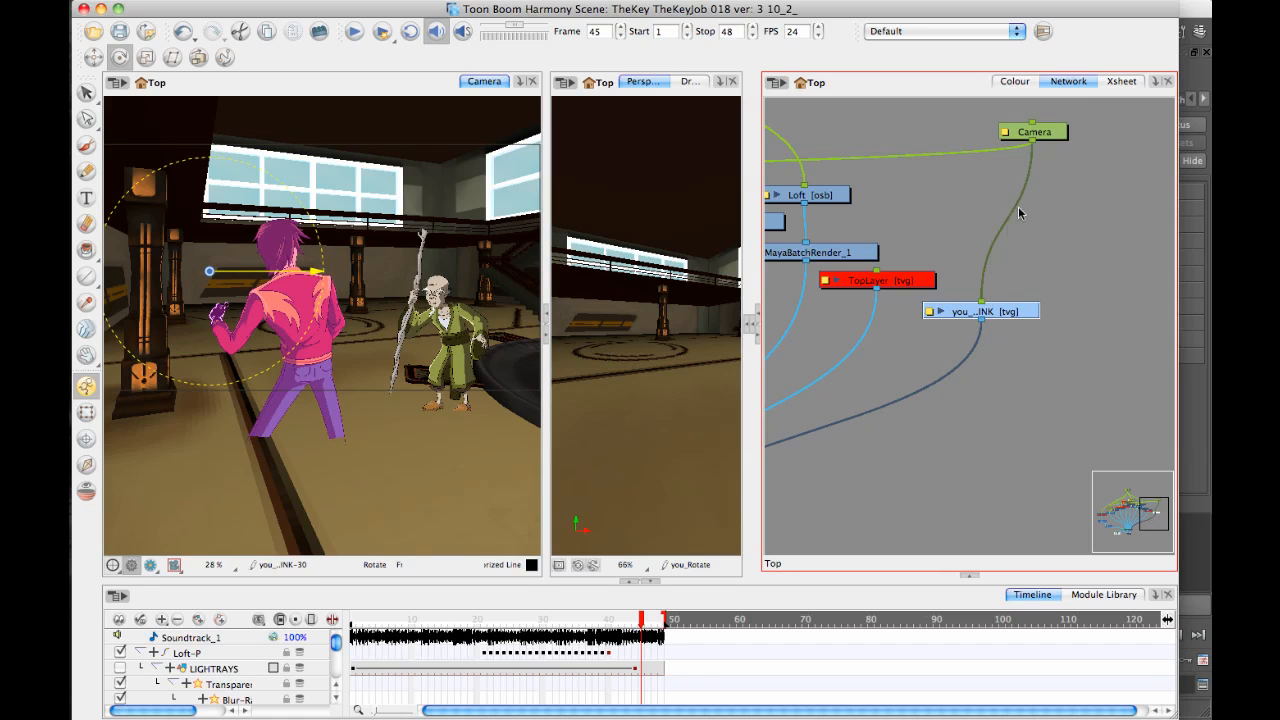
drag(994, 315, 991, 315)
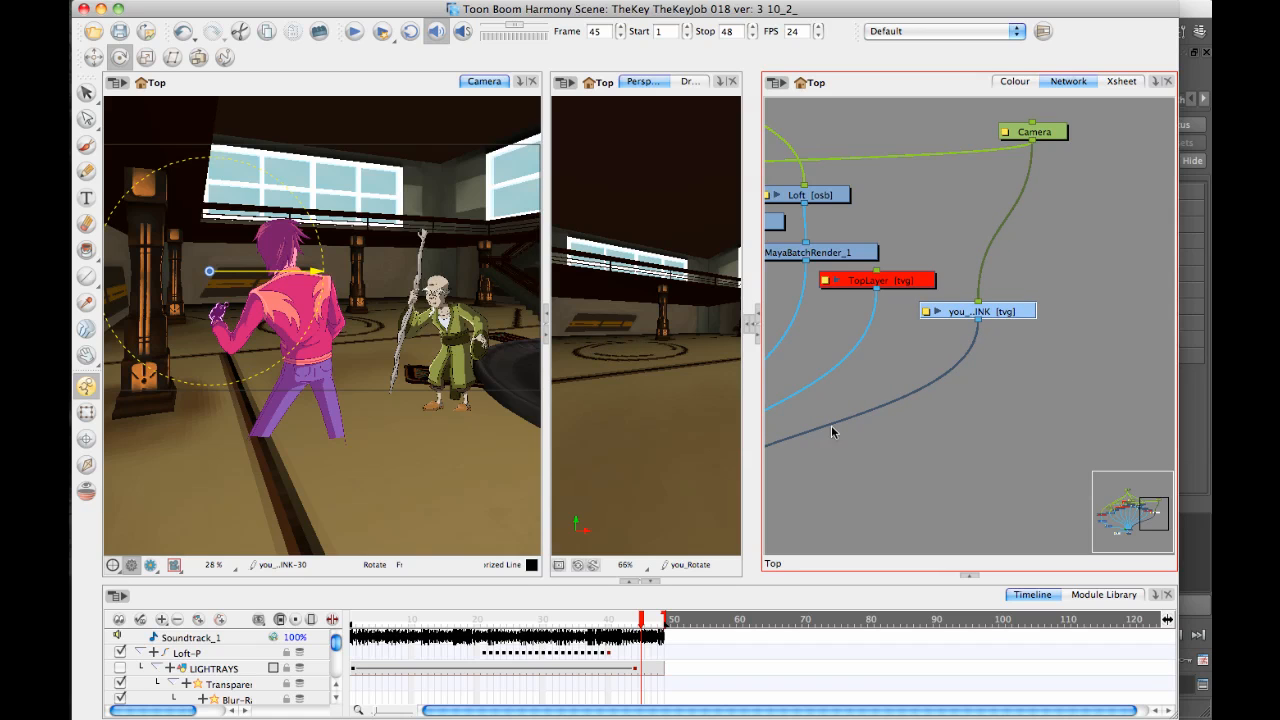
drag(388, 619, 688, 580)
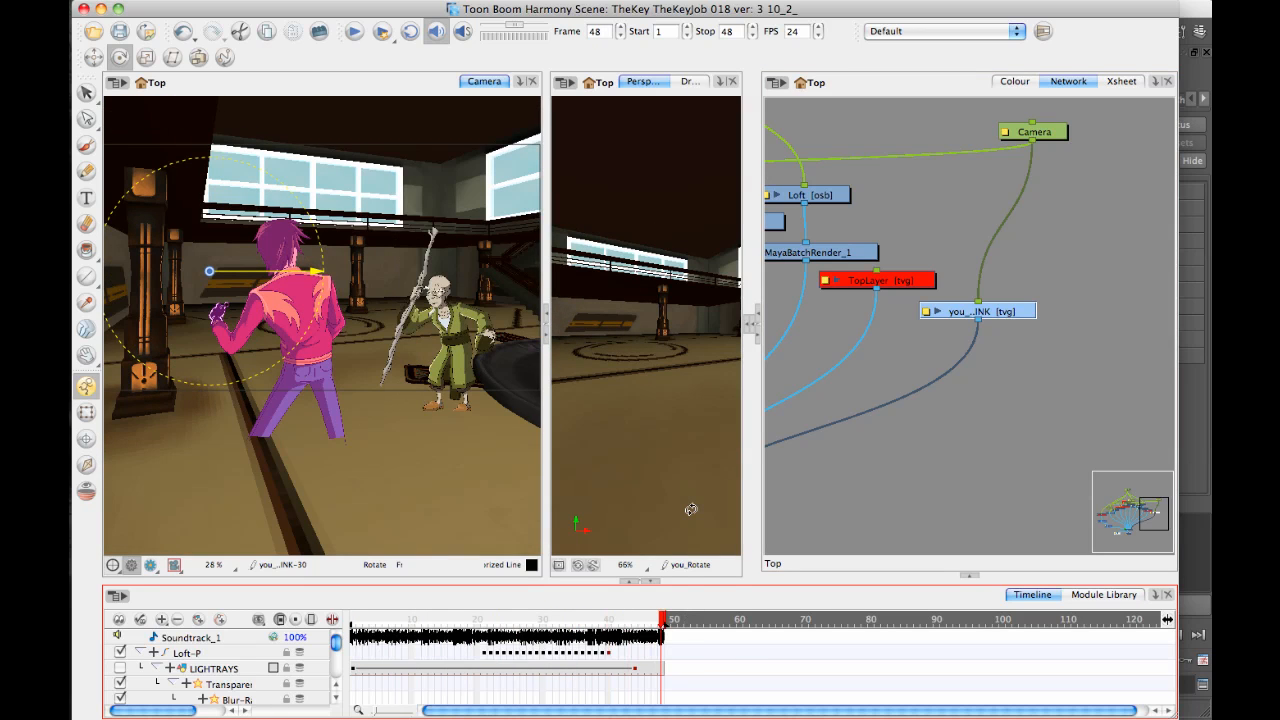